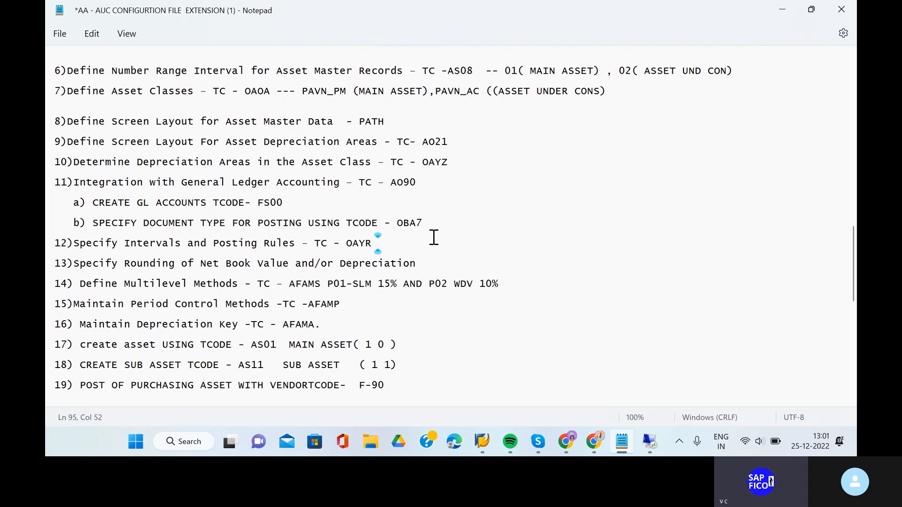
Switch to the SAP remote session, leave the balance sheet accounts view, and open transaction OBA7 for document types
click(428, 221)
click(651, 446)
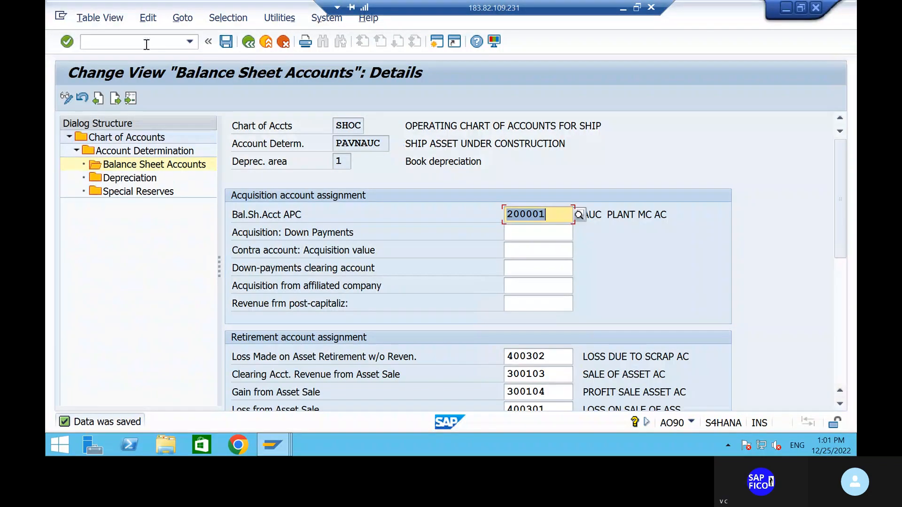
text(/N)
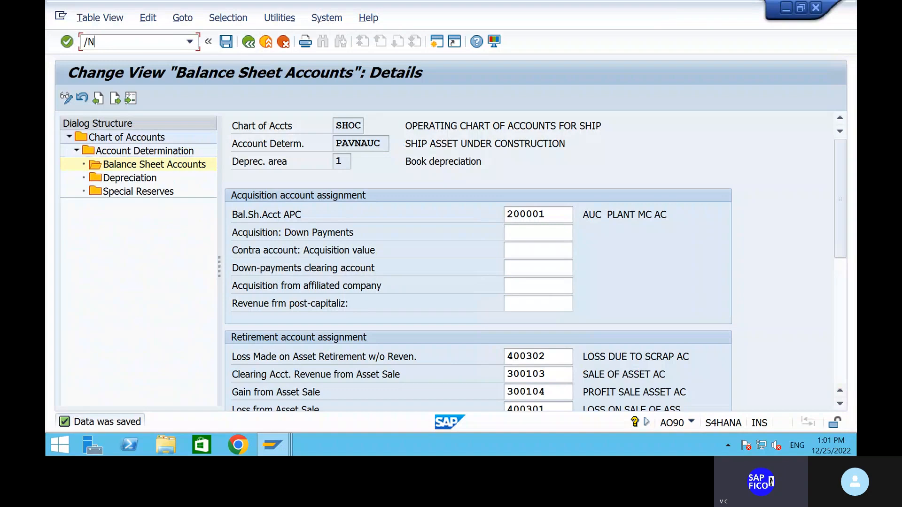
key(Return)
text(OBA7)
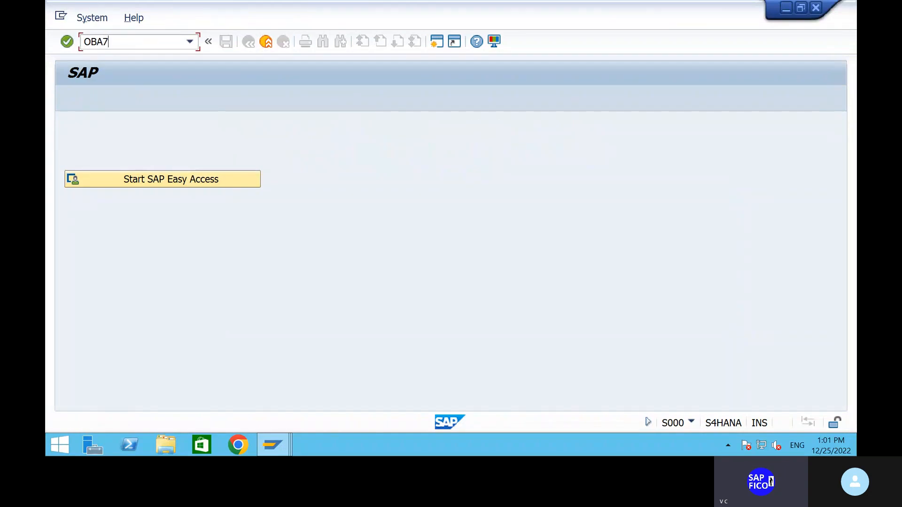
key(Return)
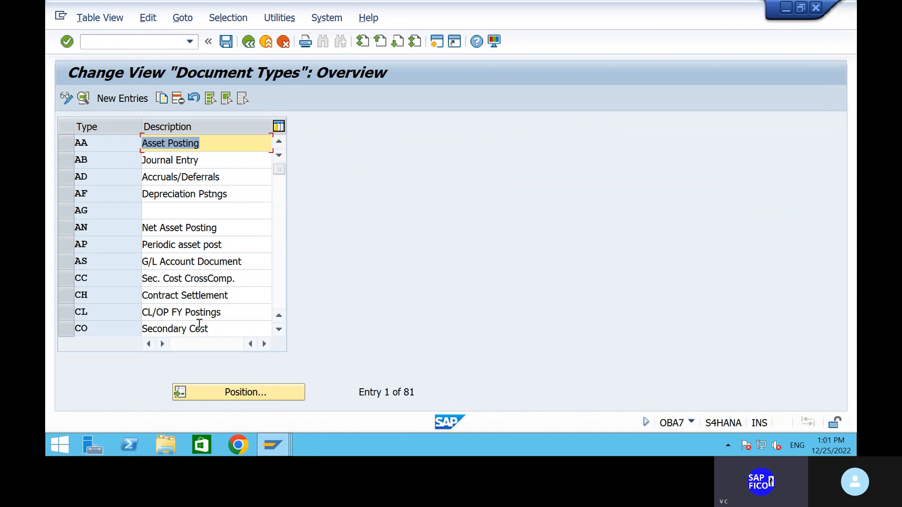
Open document type AA (Asset Posting) and display its number range intervals for company code SHIP in edit mode
click(205, 144)
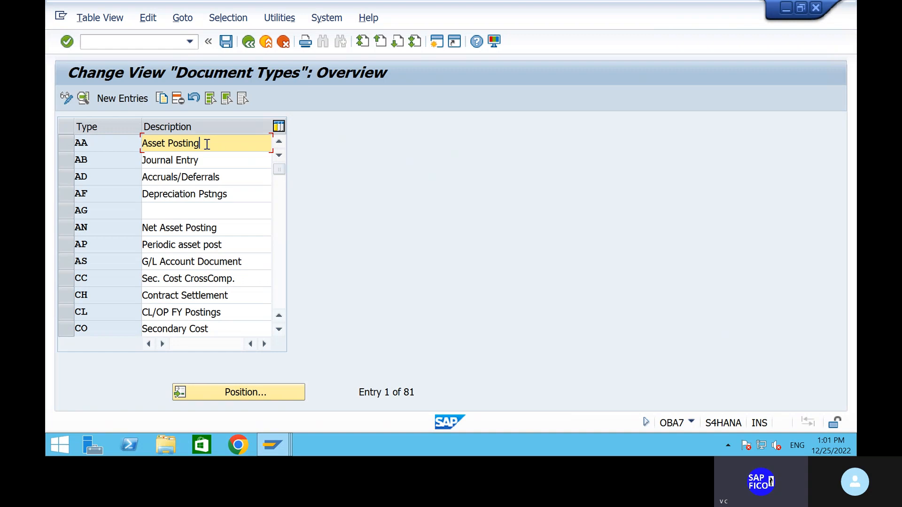
double_click(212, 145)
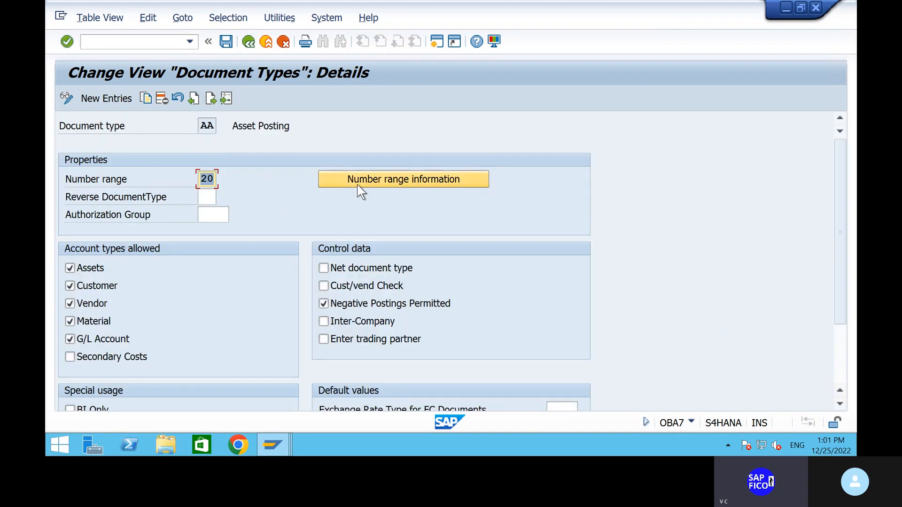
click(367, 179)
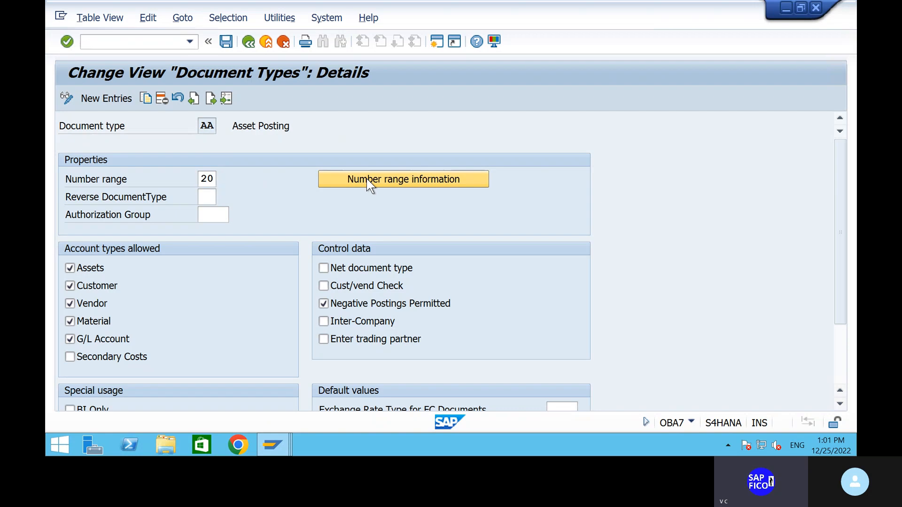
text(SHIP)
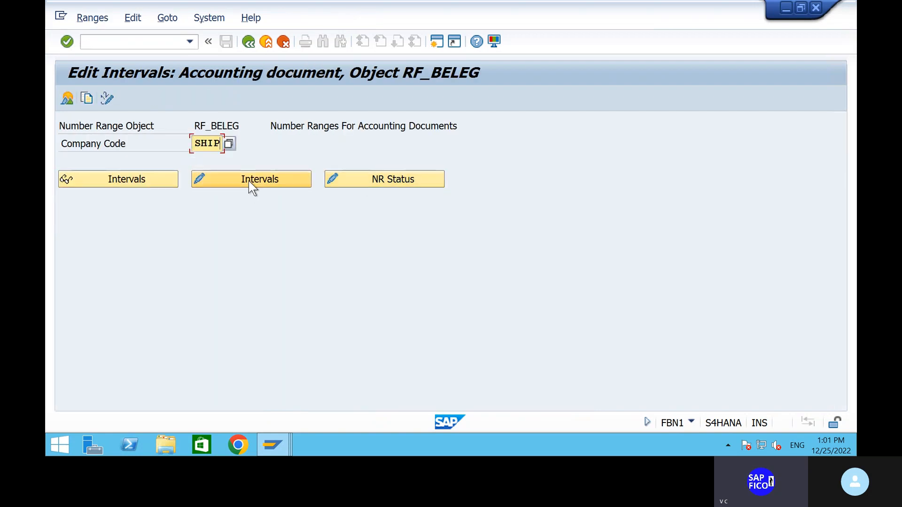
click(249, 180)
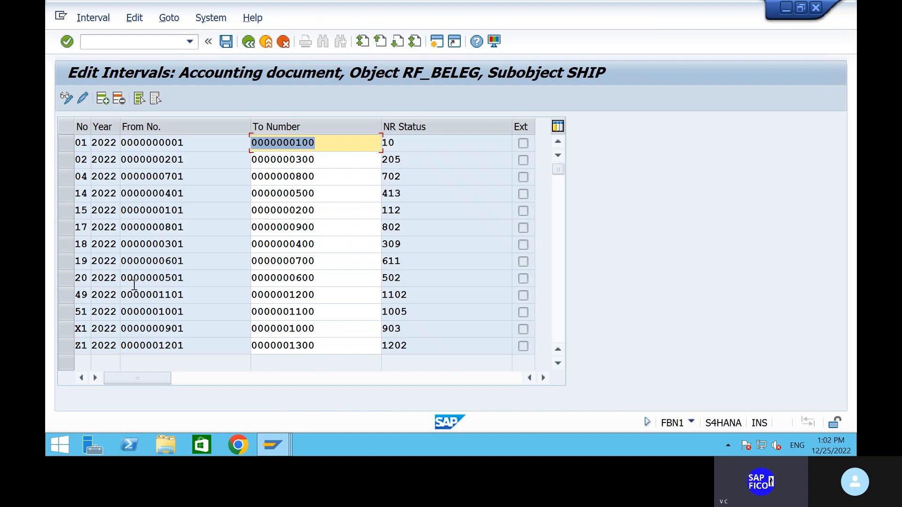
Check the interval for number range 20 in company code SHIP, and return to the document types overview
click(89, 280)
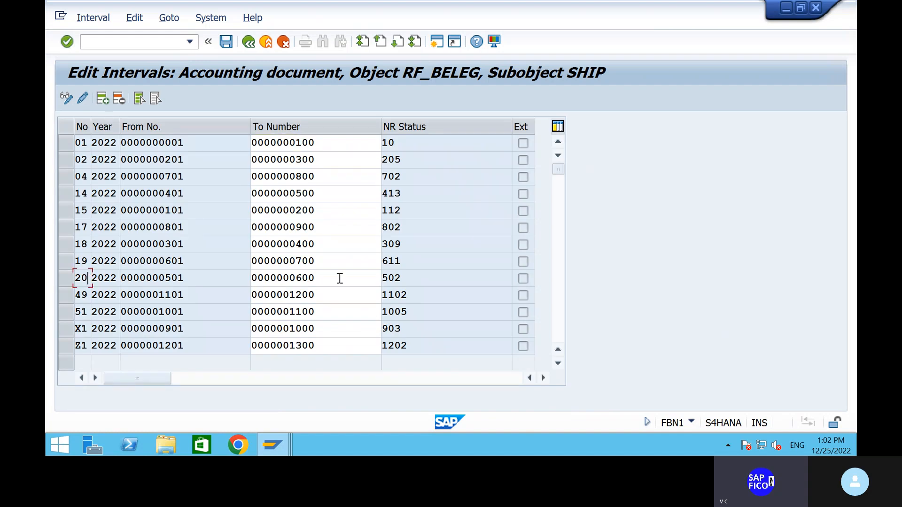
click(339, 278)
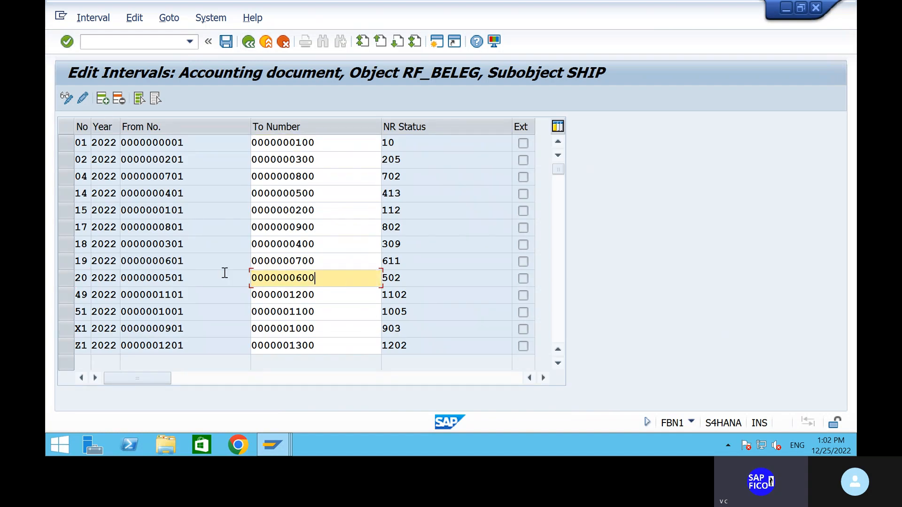
scroll(224, 274, down, 4)
scroll(224, 272, up, 5)
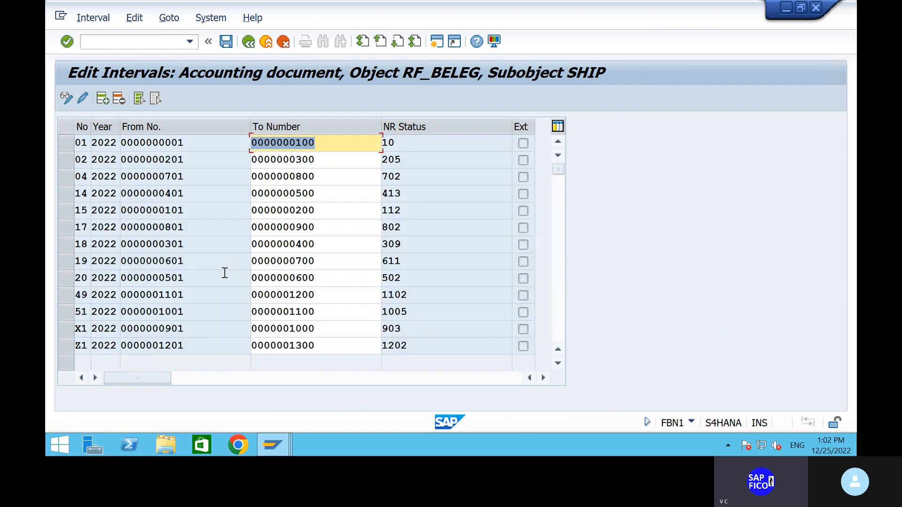
click(249, 43)
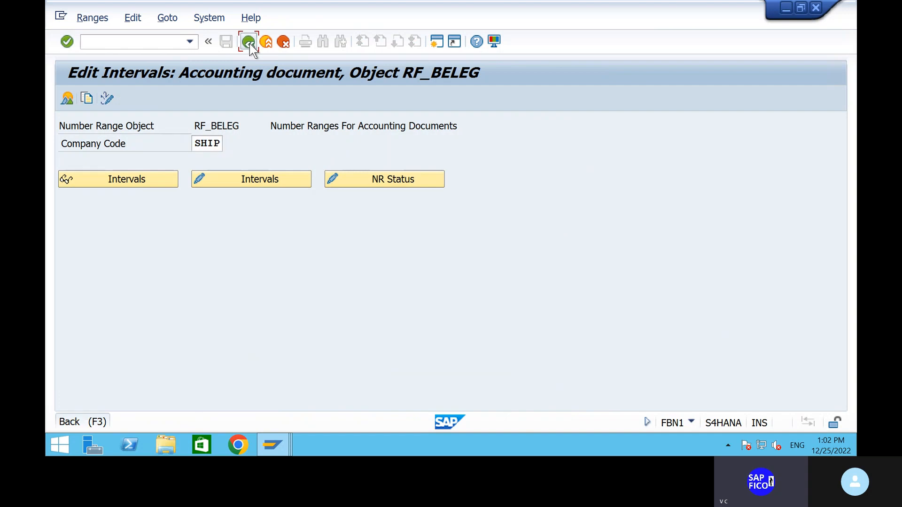
click(248, 42)
click(248, 42)
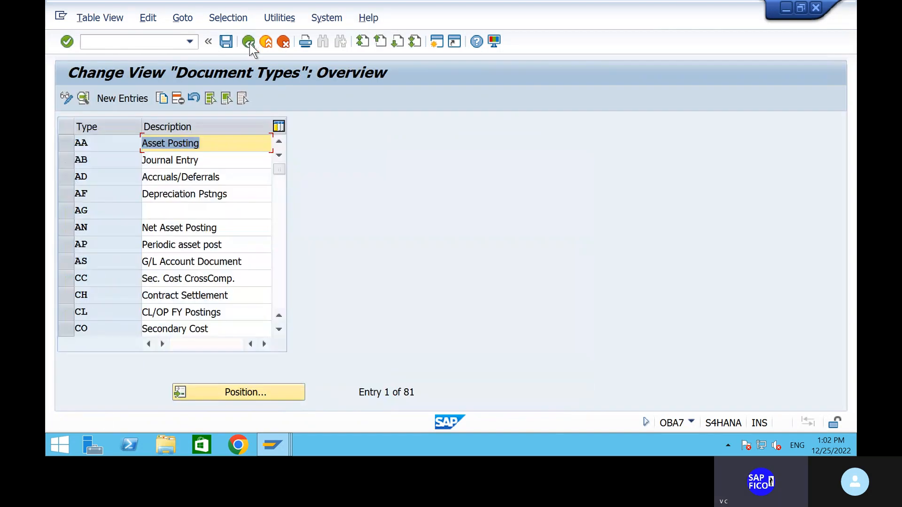
Open document type AF (Depreciation Pstngs) and review its number range intervals for company code SHIP in edit mode
double_click(228, 194)
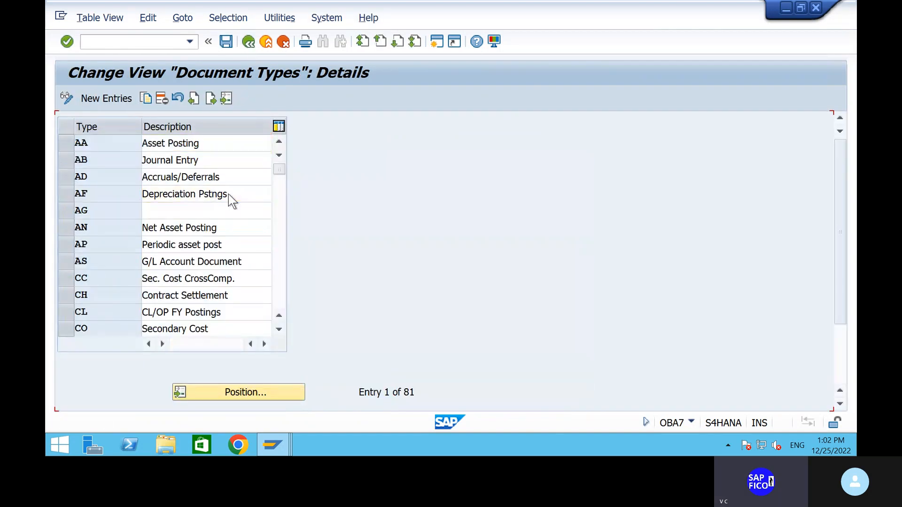
click(346, 186)
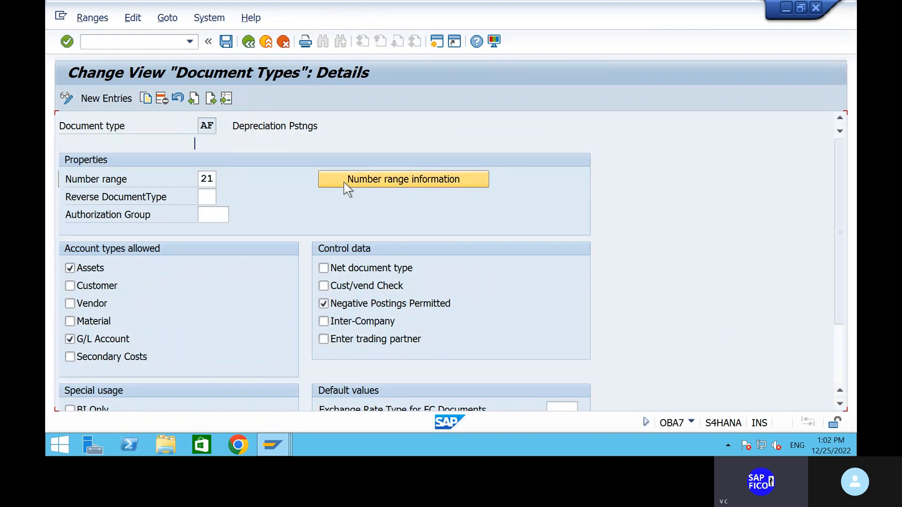
text(SH)
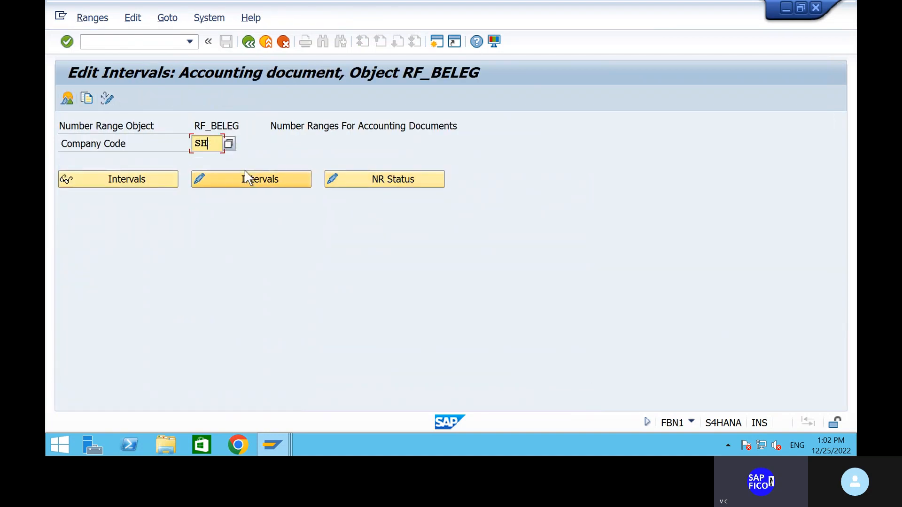
text(IP)
click(247, 175)
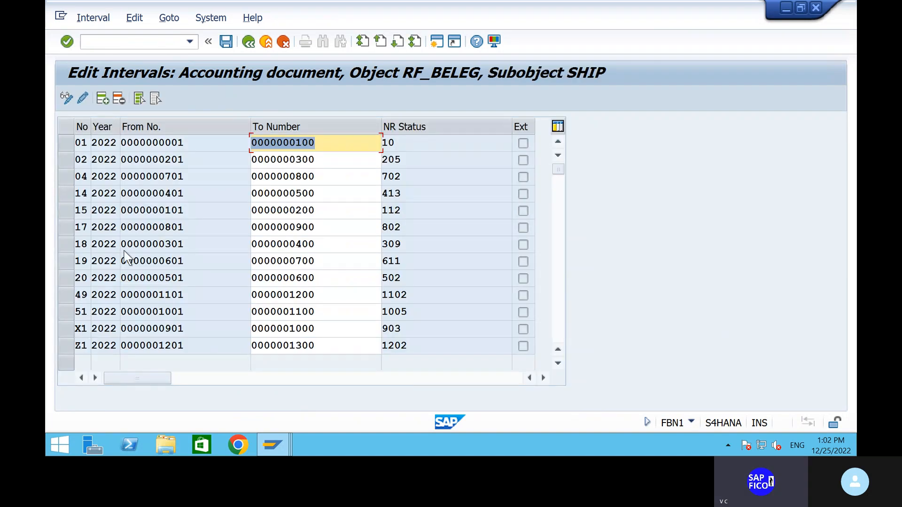
scroll(122, 269, down, 4)
scroll(122, 269, up, 4)
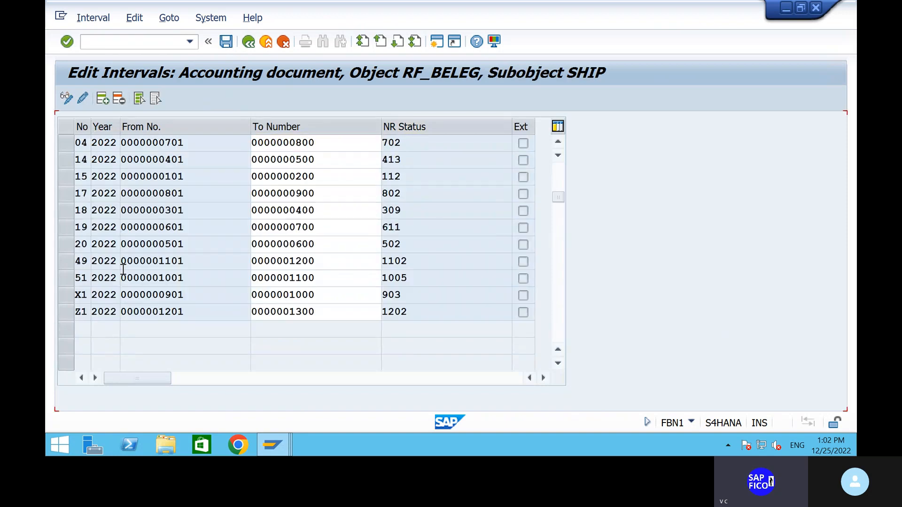
Add number range interval 21 for year 2022 from 1301 to 1400, and save it, accepting the transport notice
click(101, 99)
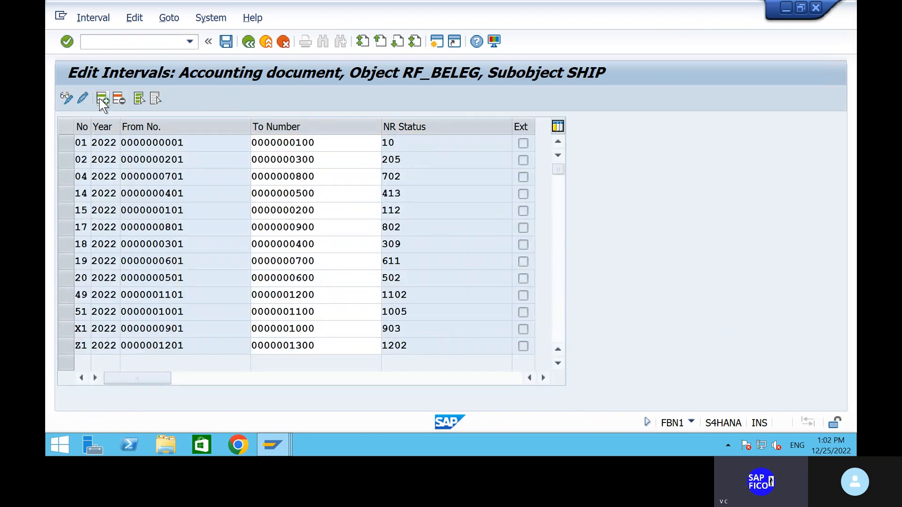
text(21)
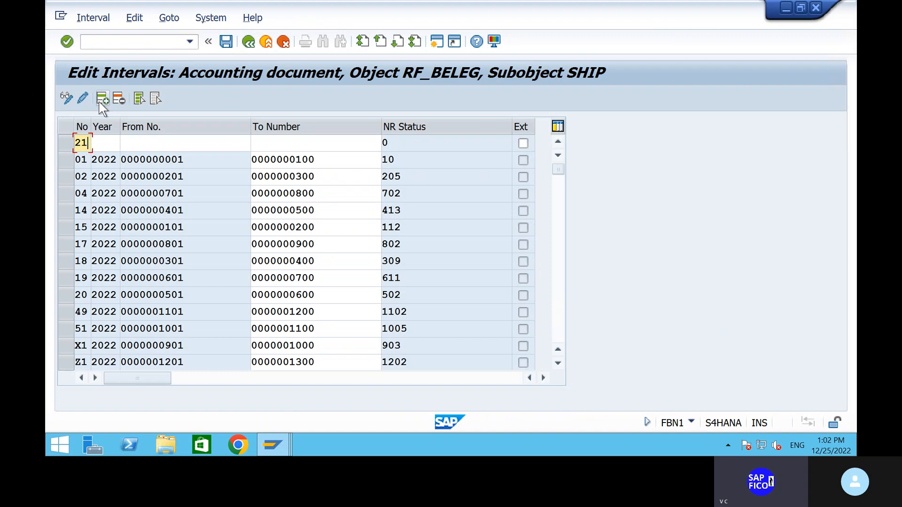
click(99, 148)
text(2022)
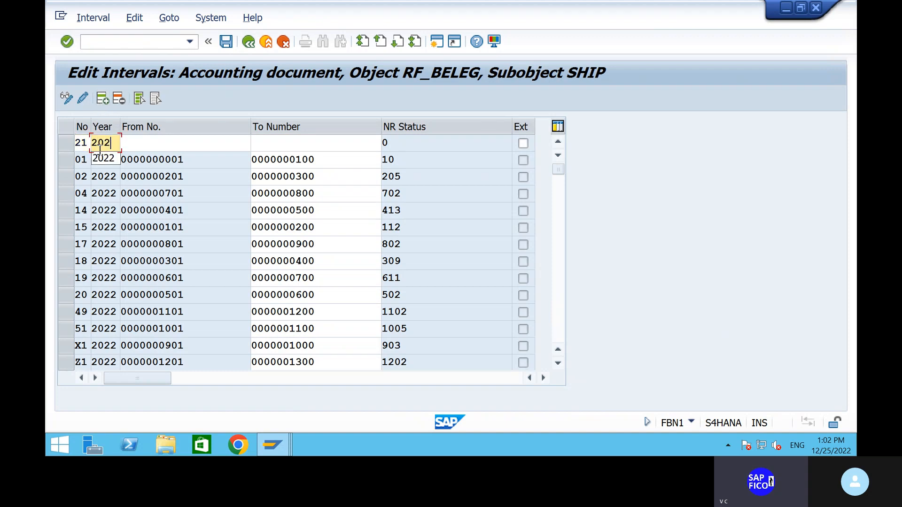
click(162, 142)
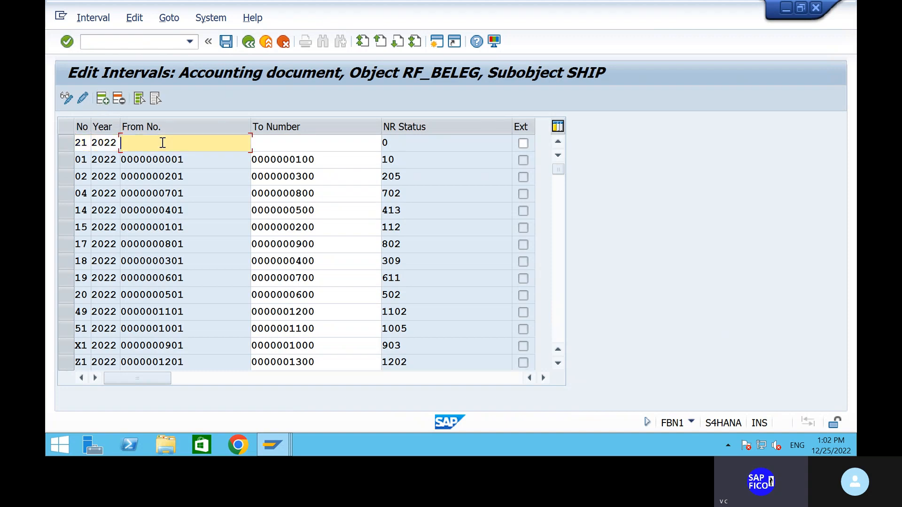
text(1)
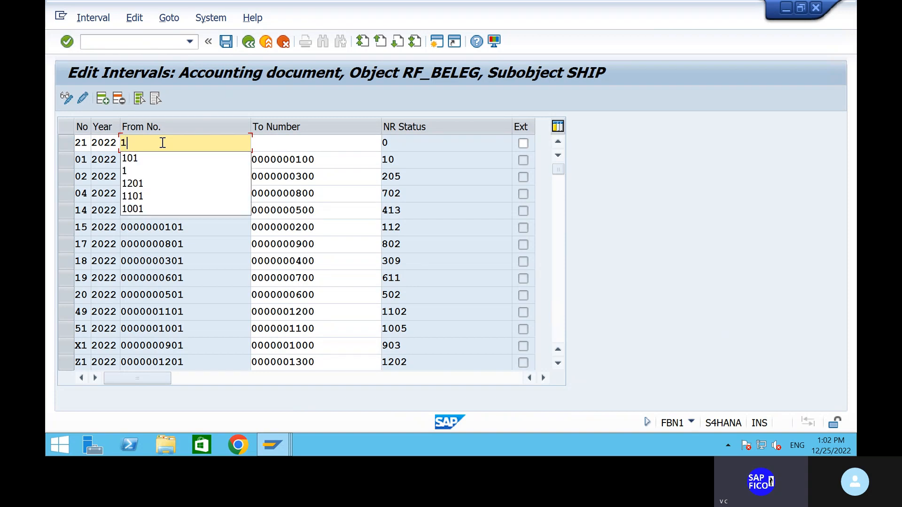
text(301)
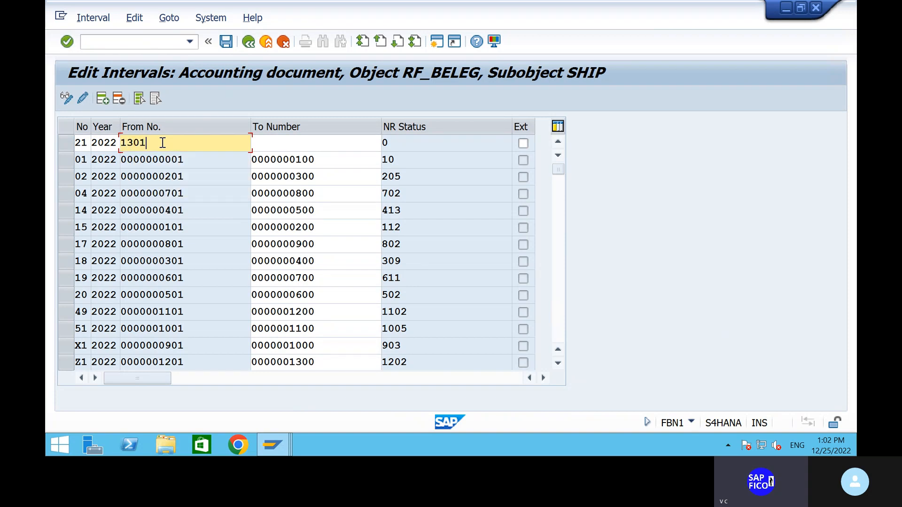
click(272, 143)
text(1400)
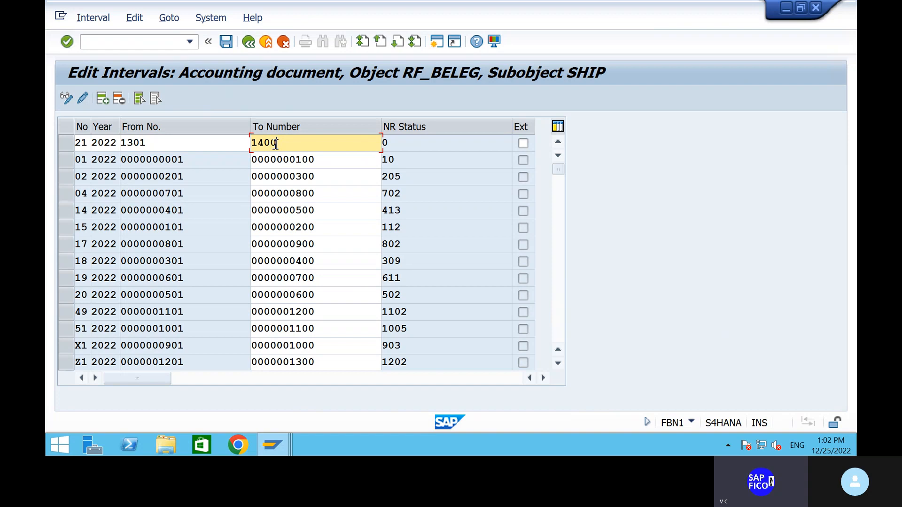
key(Return)
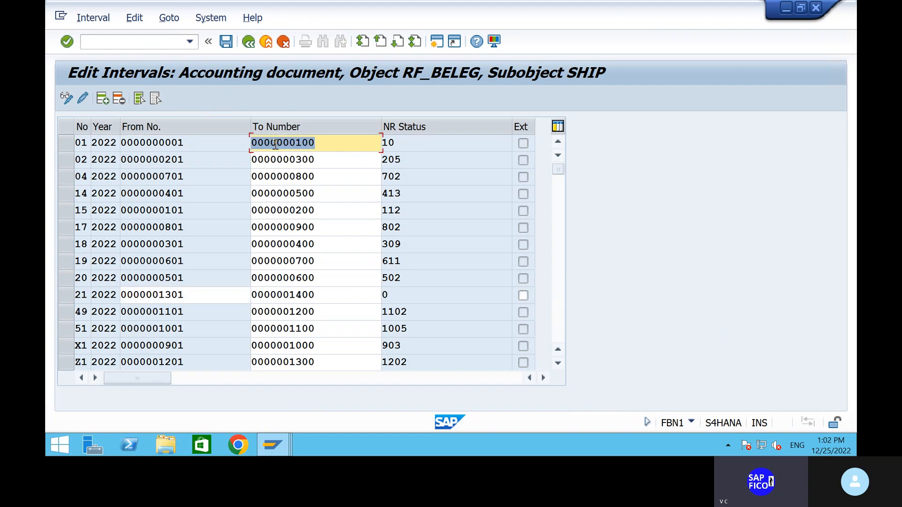
click(226, 42)
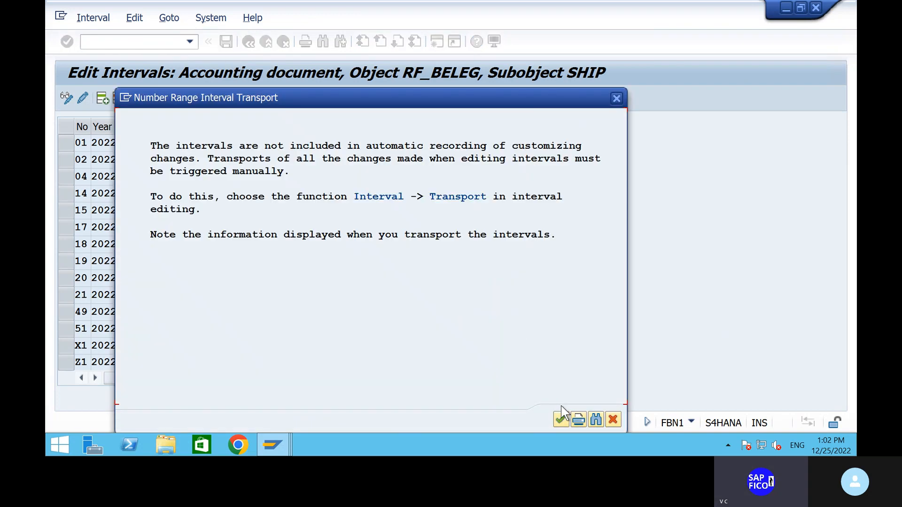
click(560, 418)
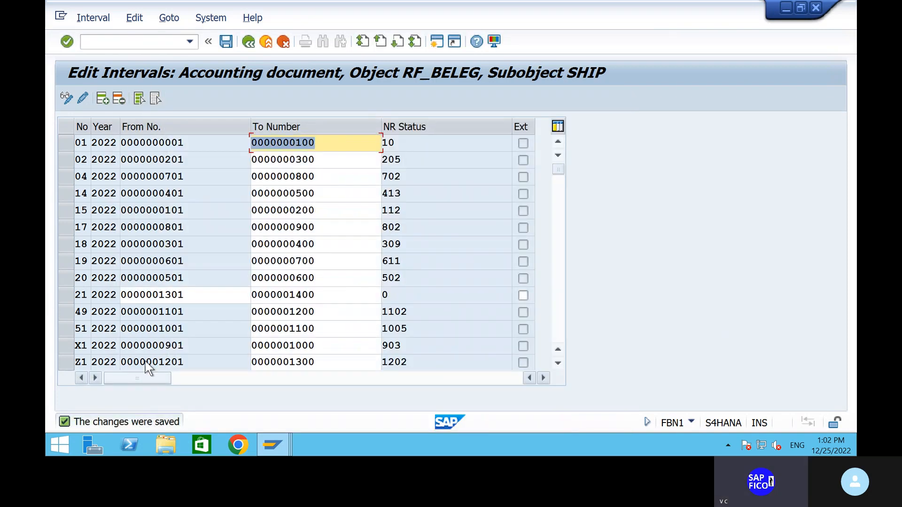
Leave the number range maintenance for the SAP start screen, and switch to the configuration list in Notepad
click(137, 41)
text(/)
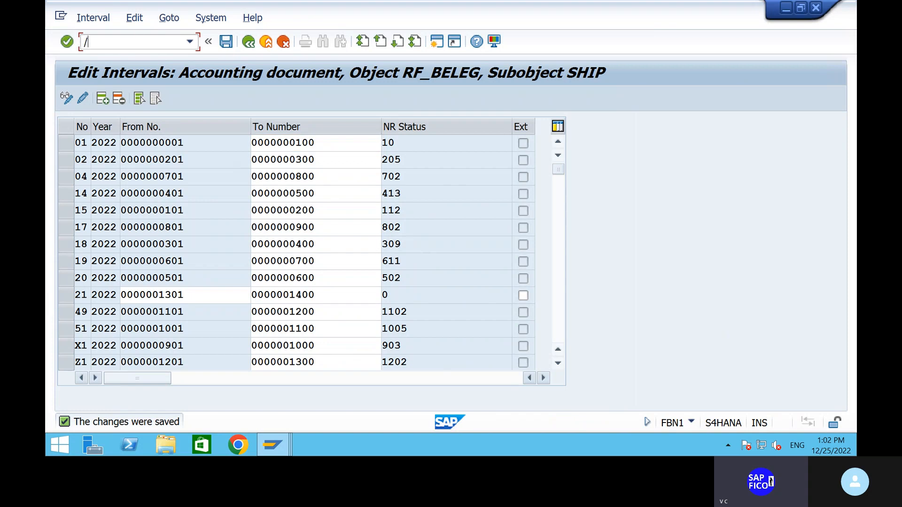
text(n)
key(Return)
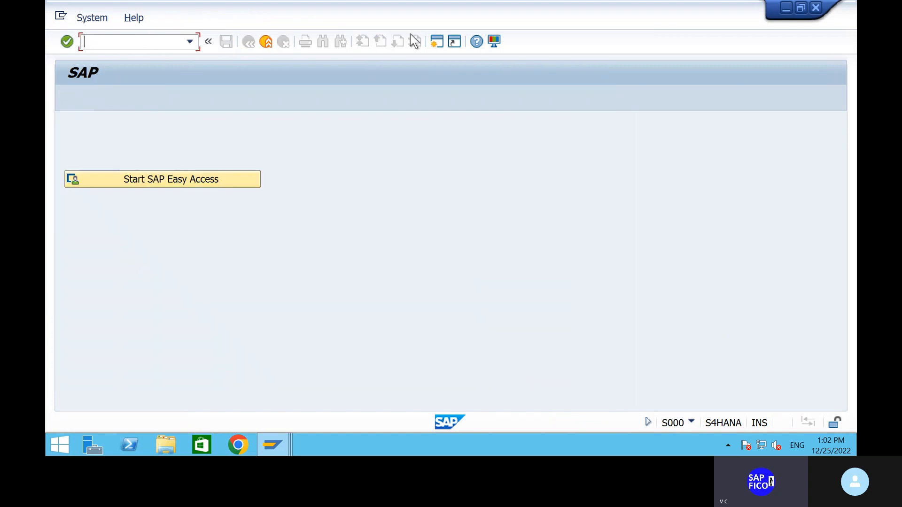
mouse_move(624, 4)
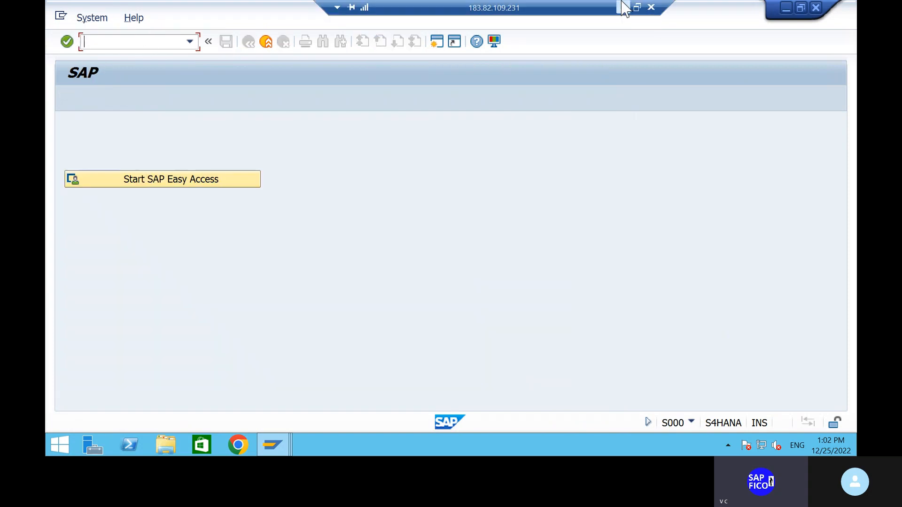
click(622, 7)
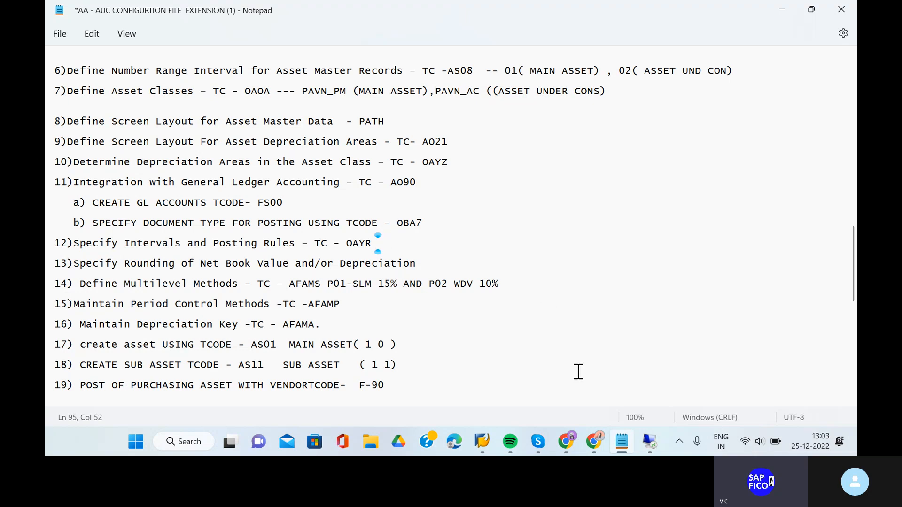
Switch from Notepad back to the SAP system and run transaction OAYR for depreciation posting rules
click(653, 444)
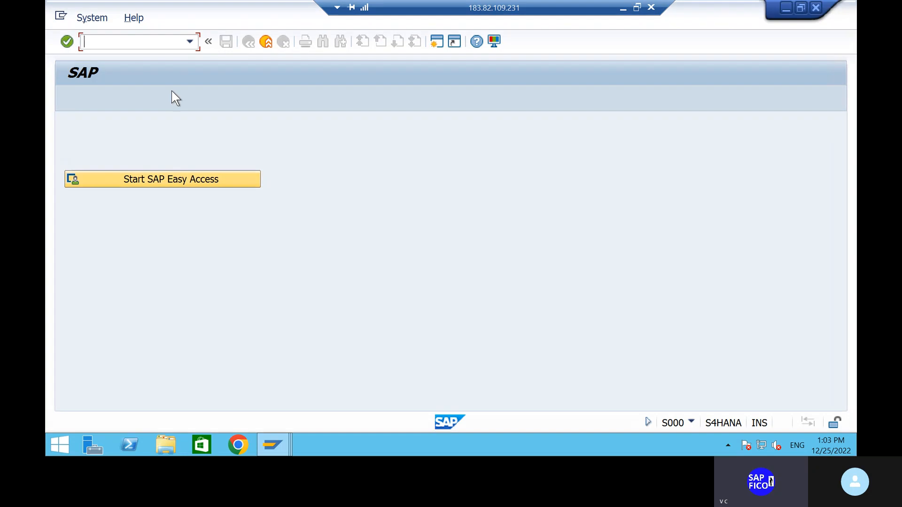
text(OAY)
text(B)
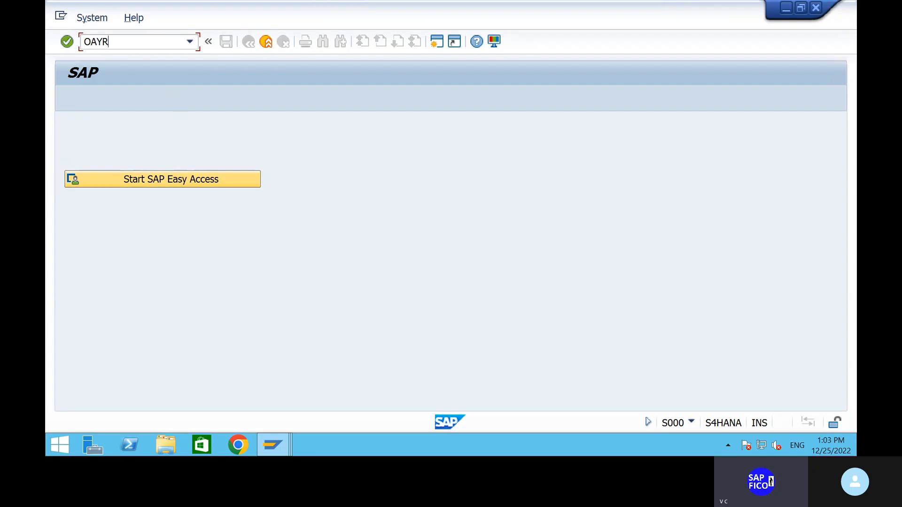
key(Return)
Open OAYR in the other SAP session, display the locked data, and return to the editable company code selection
mouse_move(278, 449)
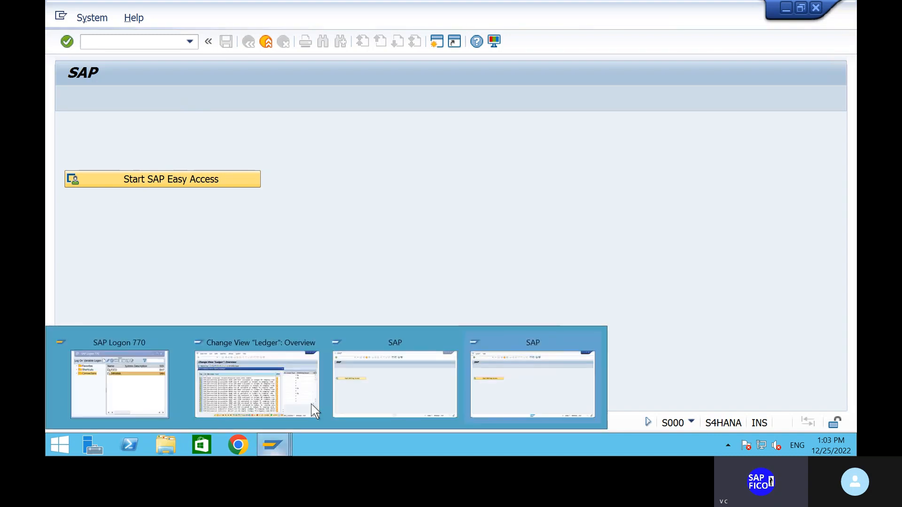
click(388, 366)
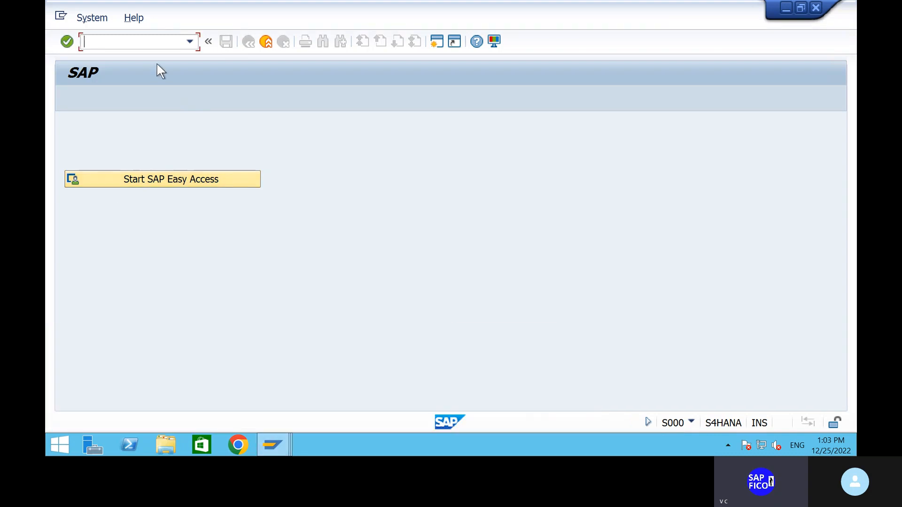
text(OAYR)
key(Return)
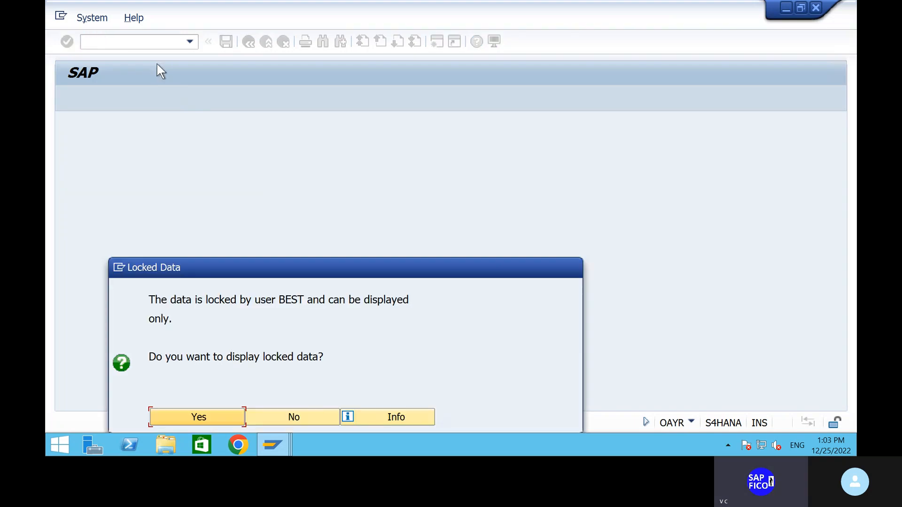
click(229, 418)
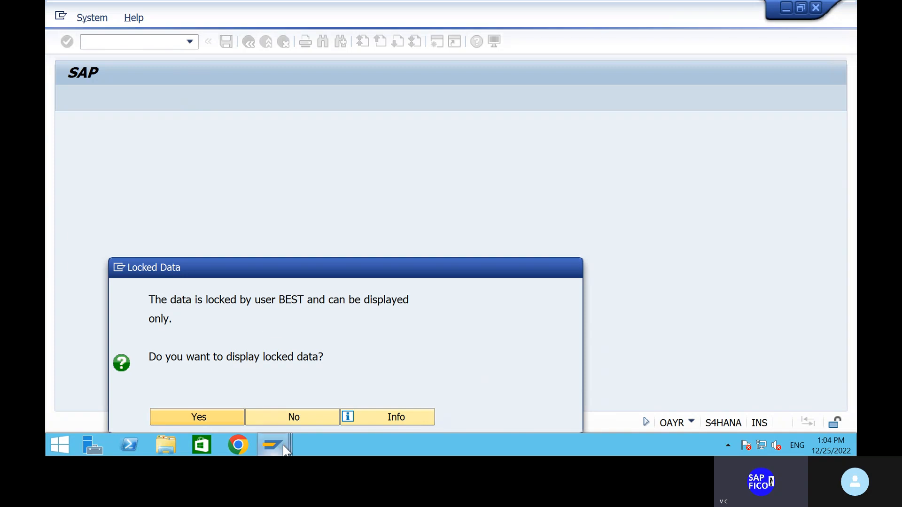
mouse_move(285, 450)
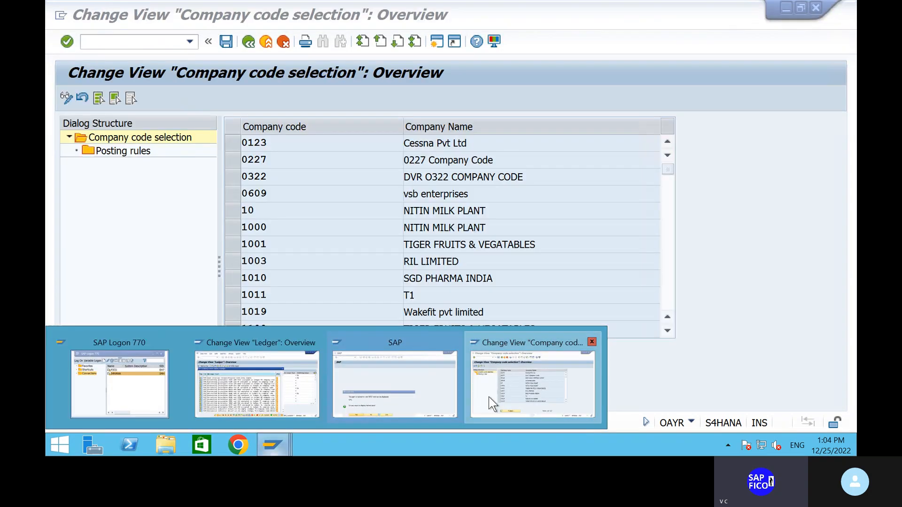
click(489, 396)
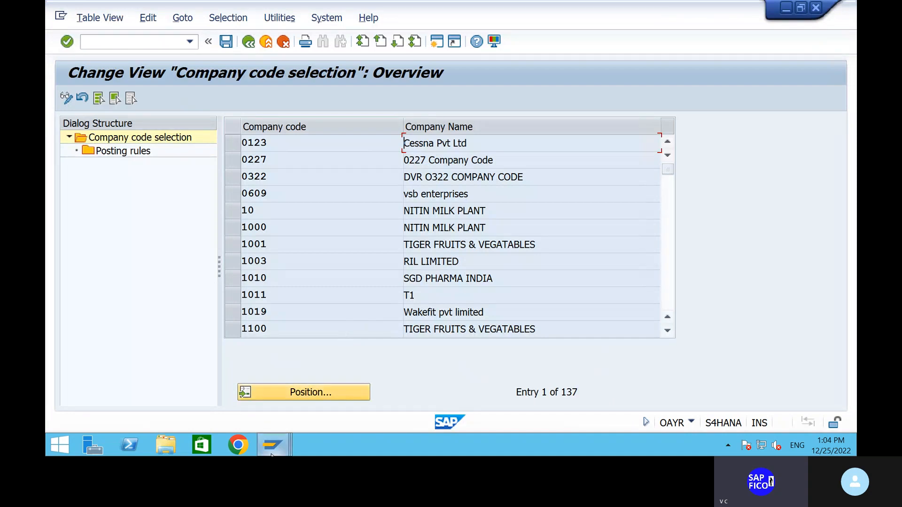
Close the consistency check messages in the Ledger session and run transaction SM12 there
mouse_move(271, 455)
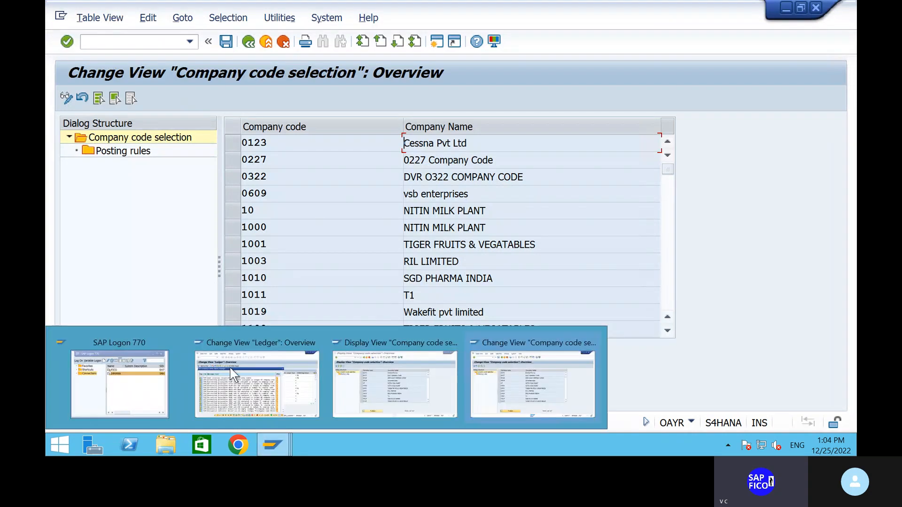
click(242, 392)
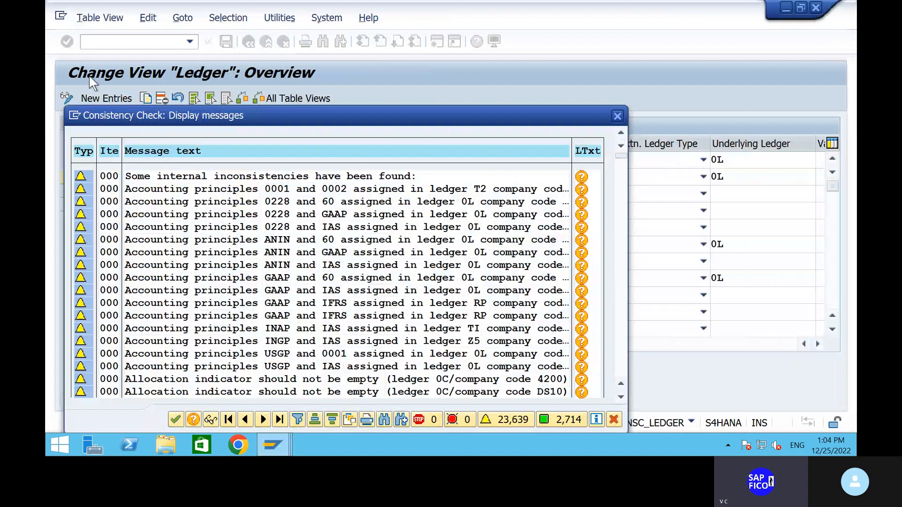
click(617, 116)
click(103, 38)
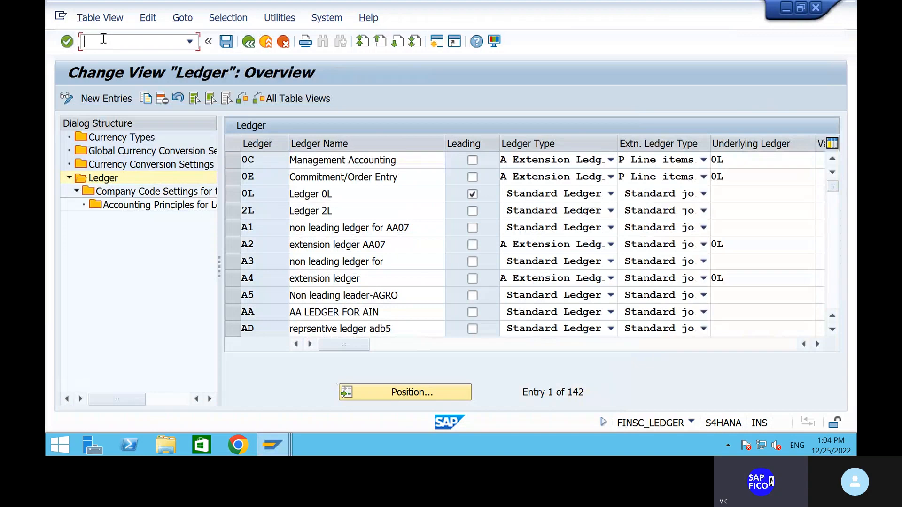
text(/NSM12)
key(Return)
Clear the user name filter and list the lock entries of all users in client 100
click(239, 197)
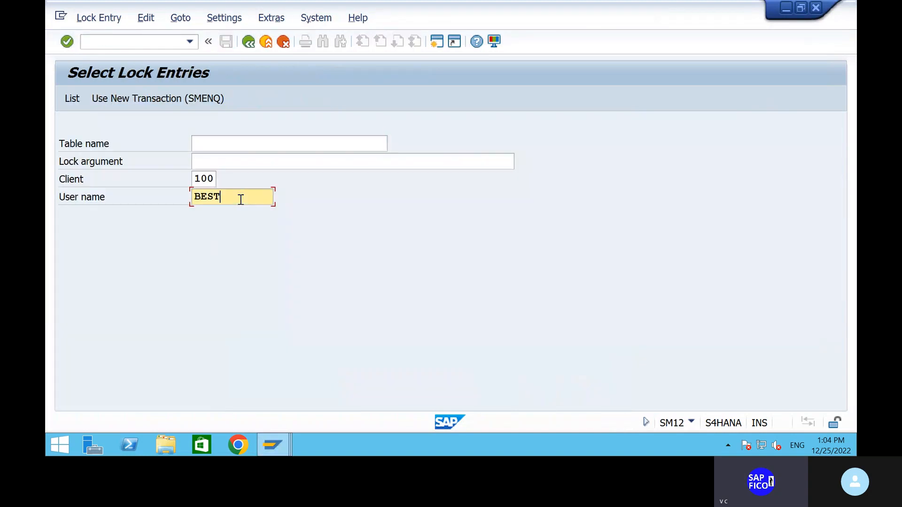
key(BackSpace)
key(BackSpace)
key(BackSpace)
key(BackSpace)
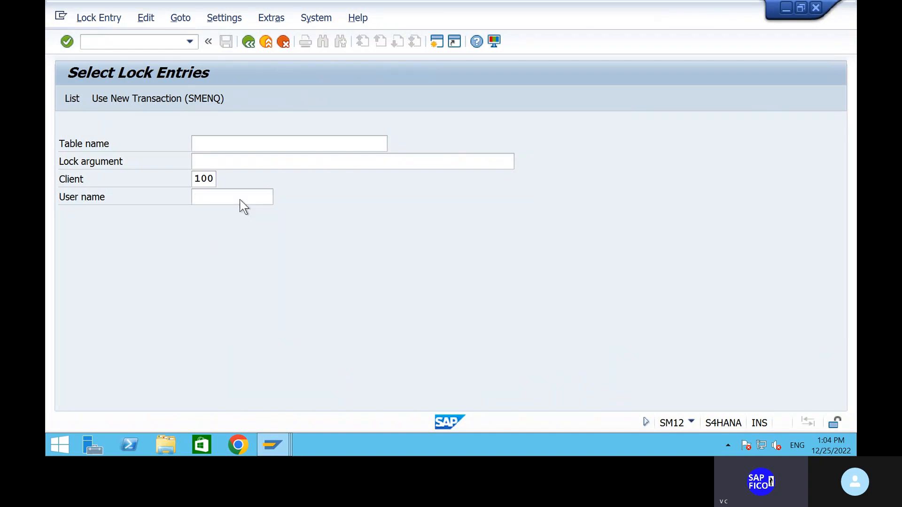
key(Return)
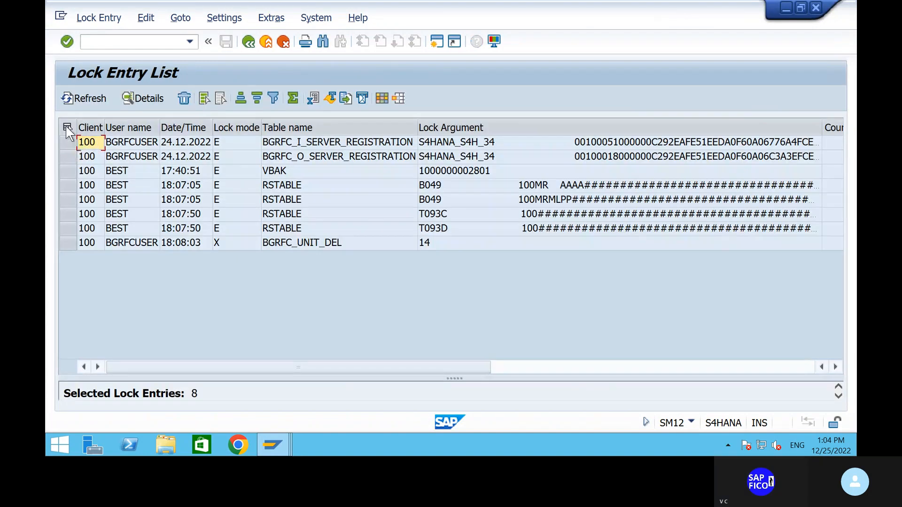
Delete all listed lock entries, confirming the deletion, and leave SM12 for SAP Easy Access
click(66, 127)
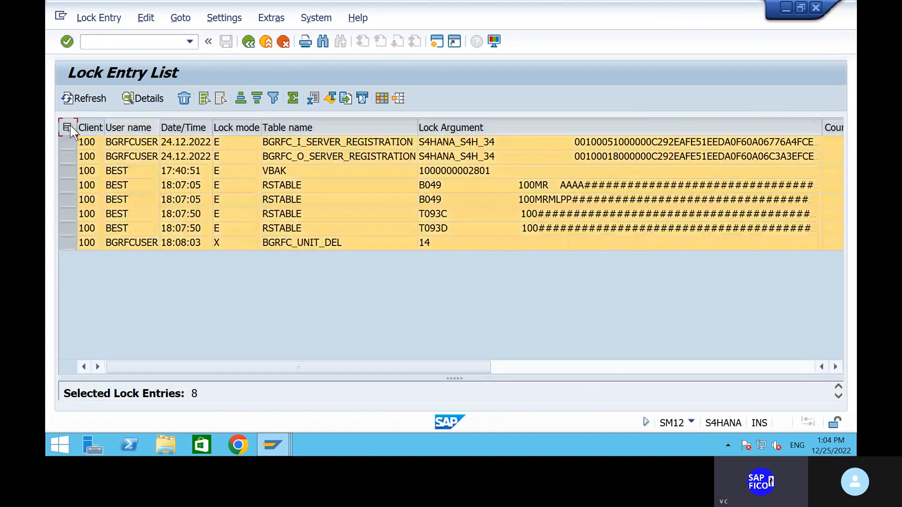
click(183, 99)
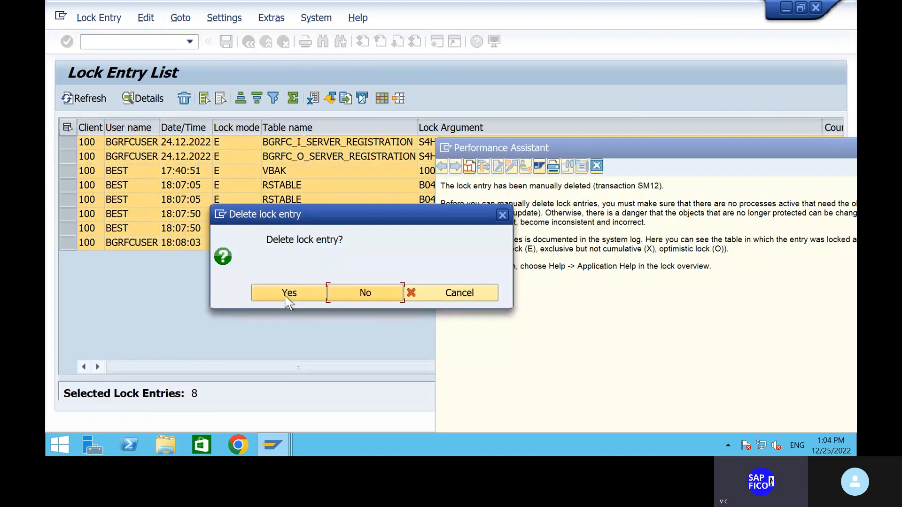
click(288, 295)
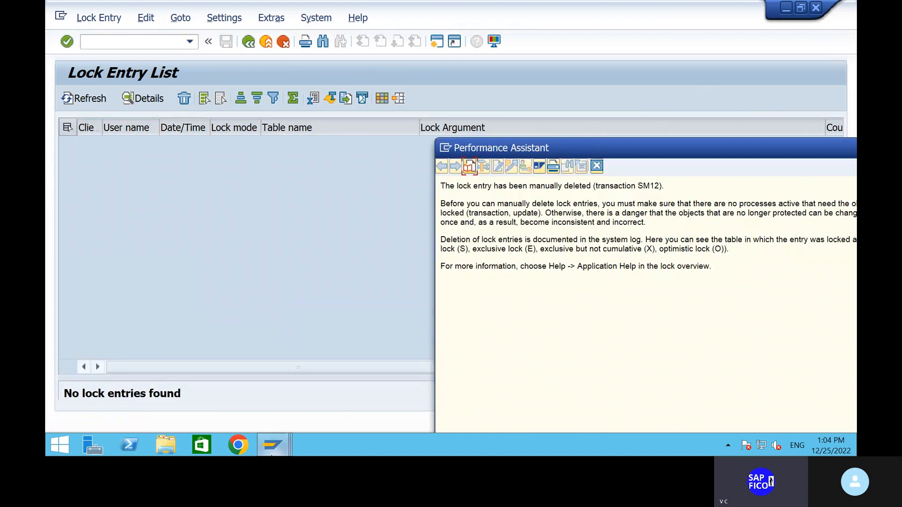
click(143, 43)
text(/N)
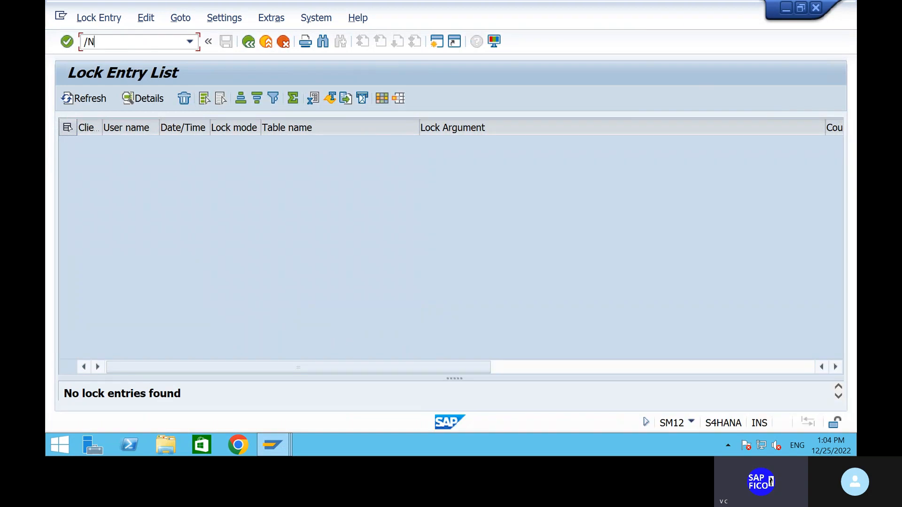
key(Return)
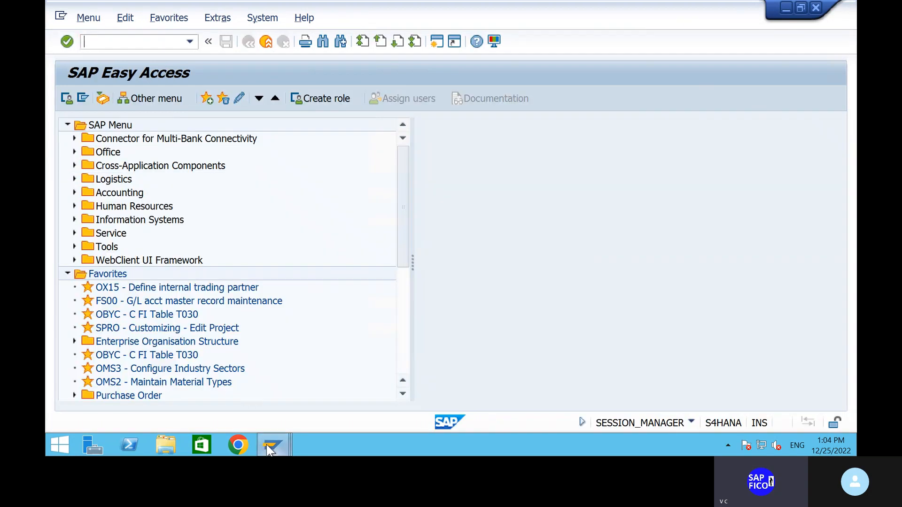
Return to the editable OAYR company code selection session and position the list at company code SHIP
mouse_move(272, 445)
click(543, 389)
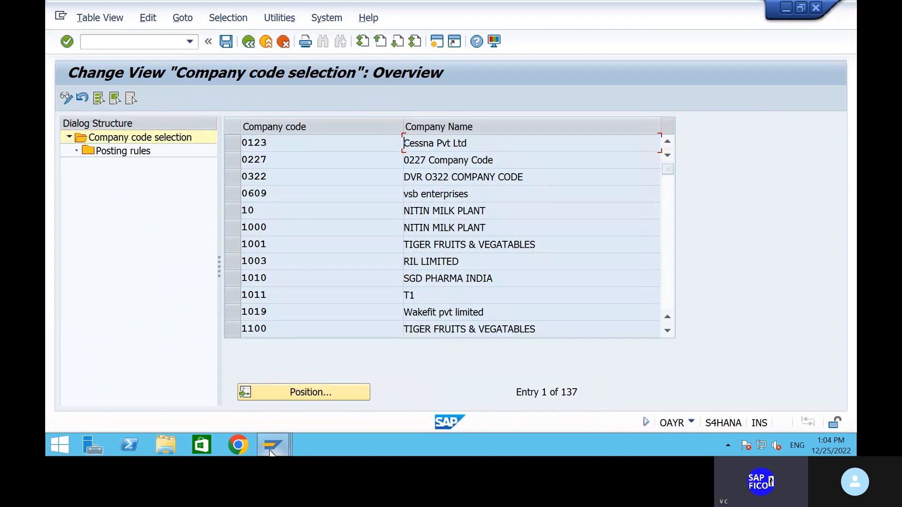
mouse_move(273, 445)
click(127, 41)
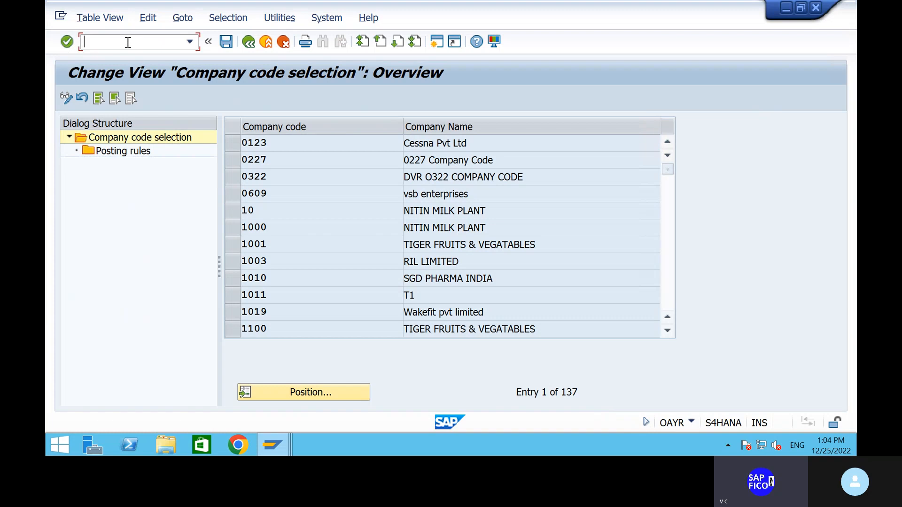
click(328, 394)
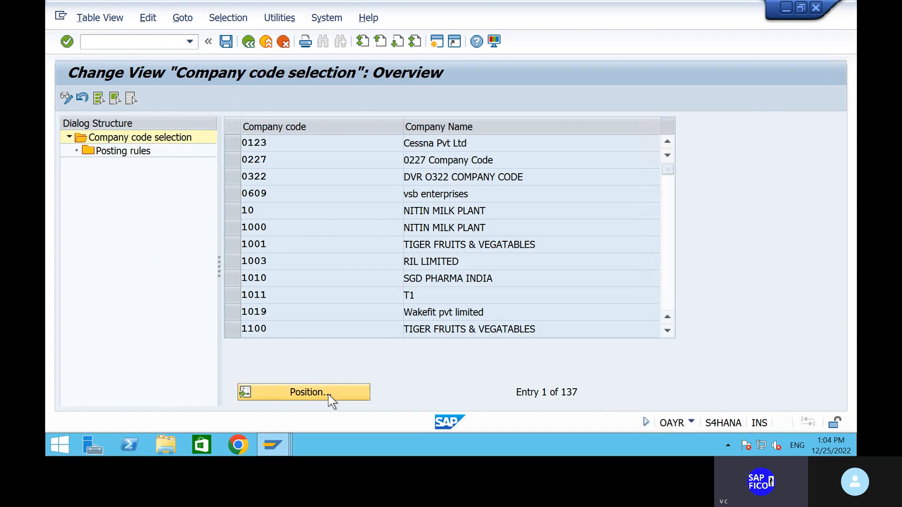
text(SHIP)
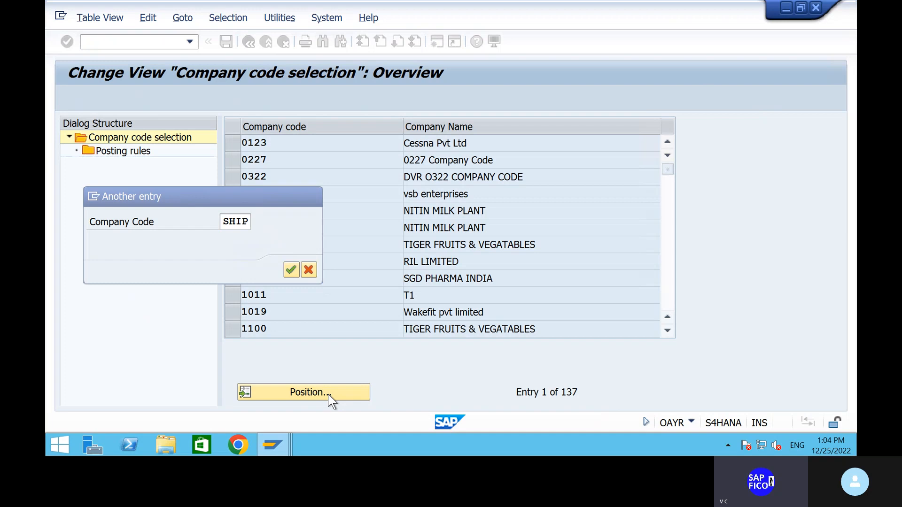
key(Return)
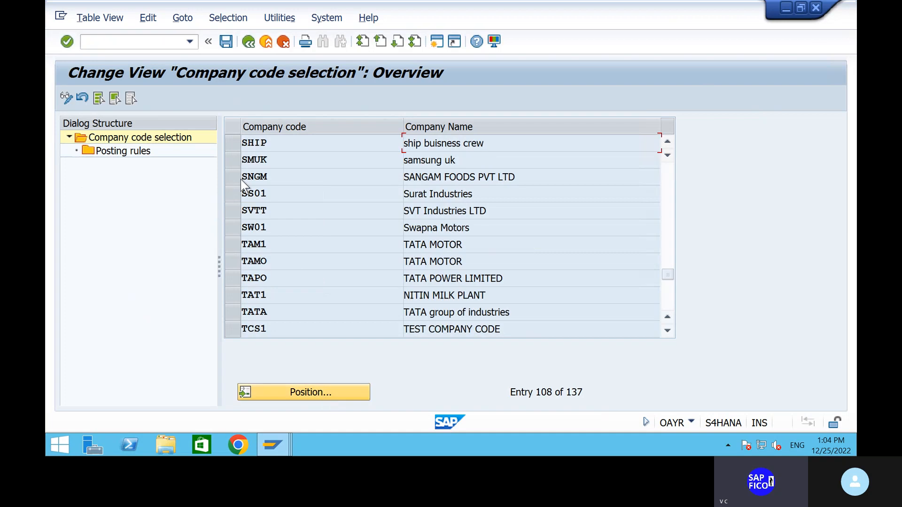
Open the posting rules of company code SHIP and review the period, method and other posting settings for depreciation area 01
click(233, 142)
double_click(133, 156)
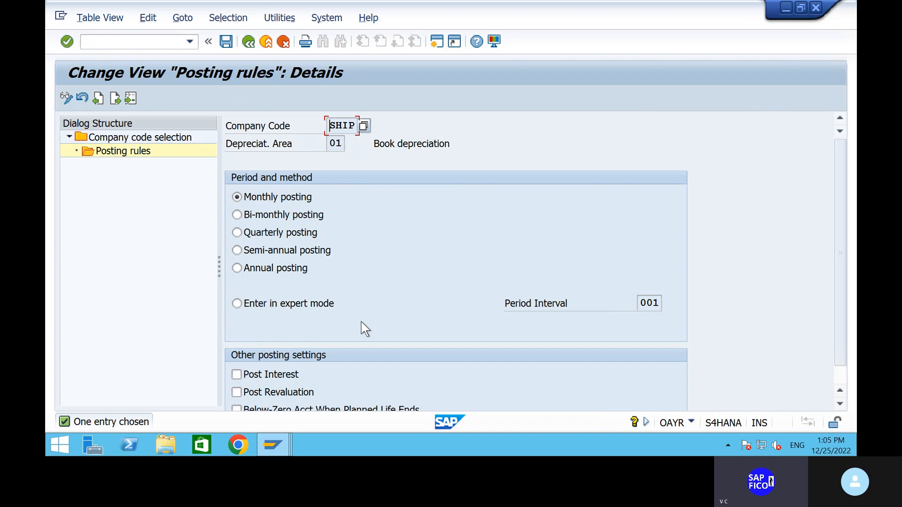
scroll(365, 329, down, 1)
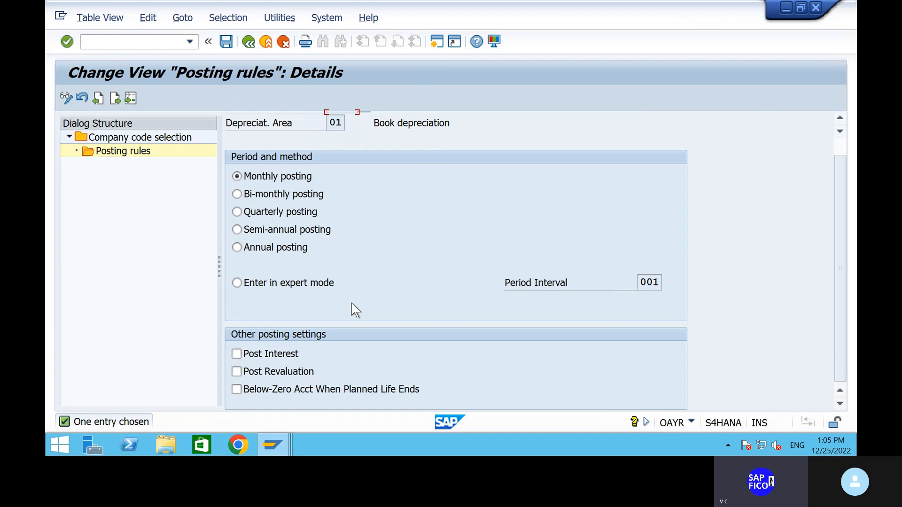
scroll(352, 303, up, 1)
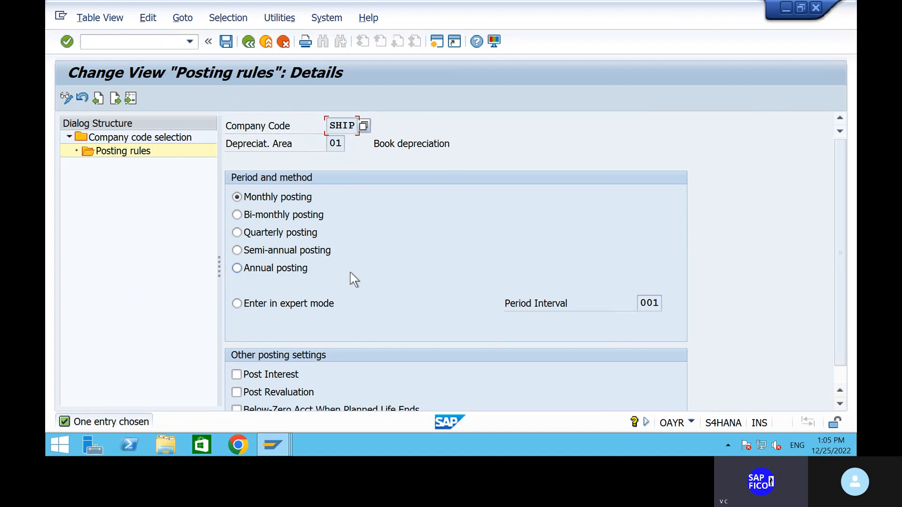
Leave the posting rules for the SAP start screen, and switch to the configuration list in Notepad
click(144, 46)
text(/n)
key(Return)
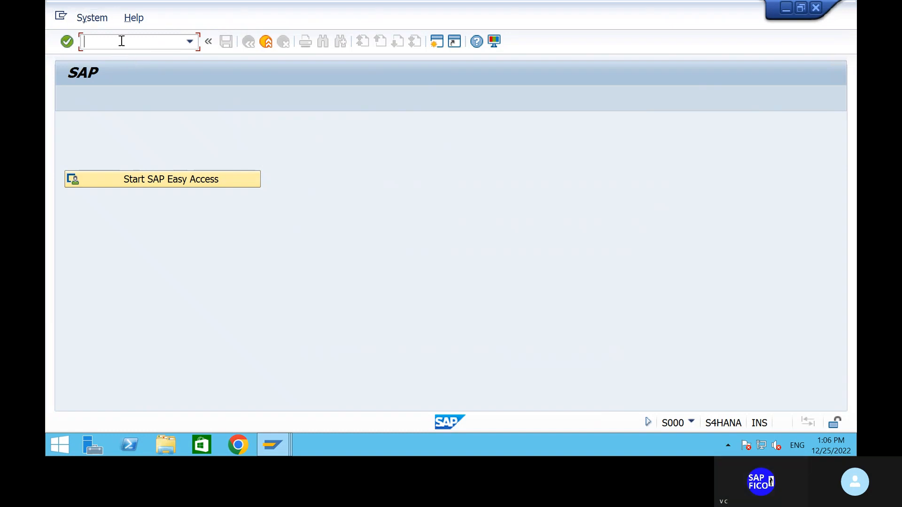
text(/N)
key(Return)
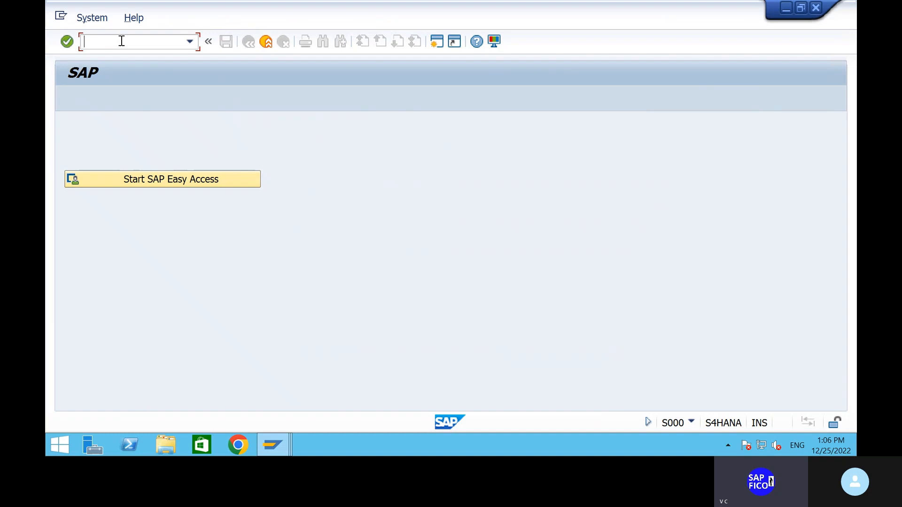
mouse_move(535, 6)
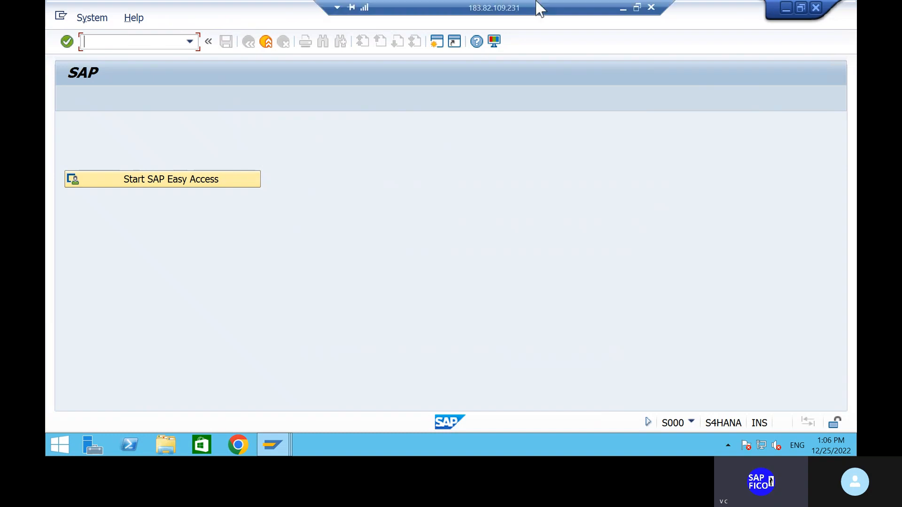
click(621, 7)
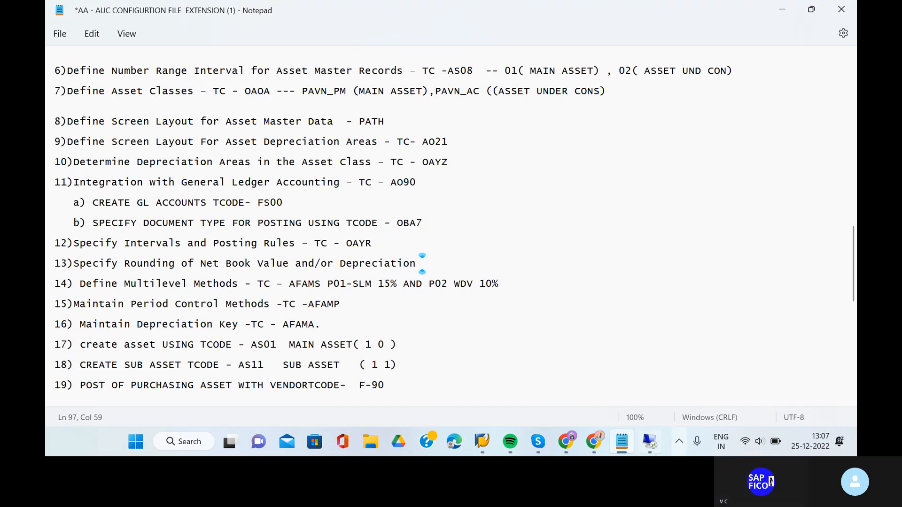
Switch back to SAP and open the SAP Customizing Implementation Guide through transaction SPRO
click(649, 442)
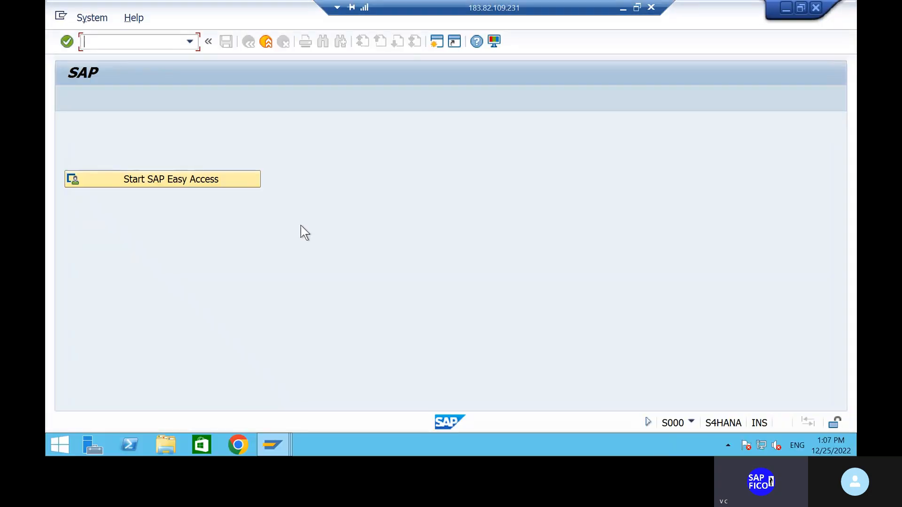
text(SPRO)
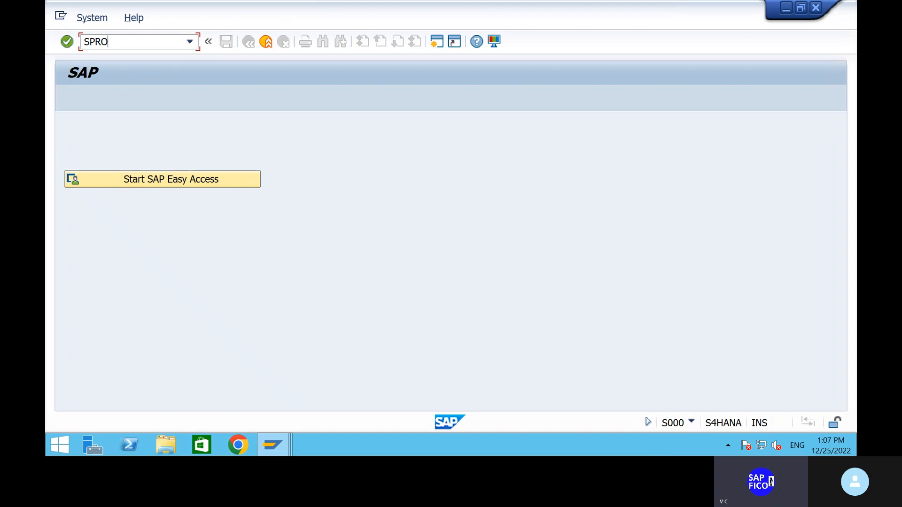
key(Return)
click(130, 102)
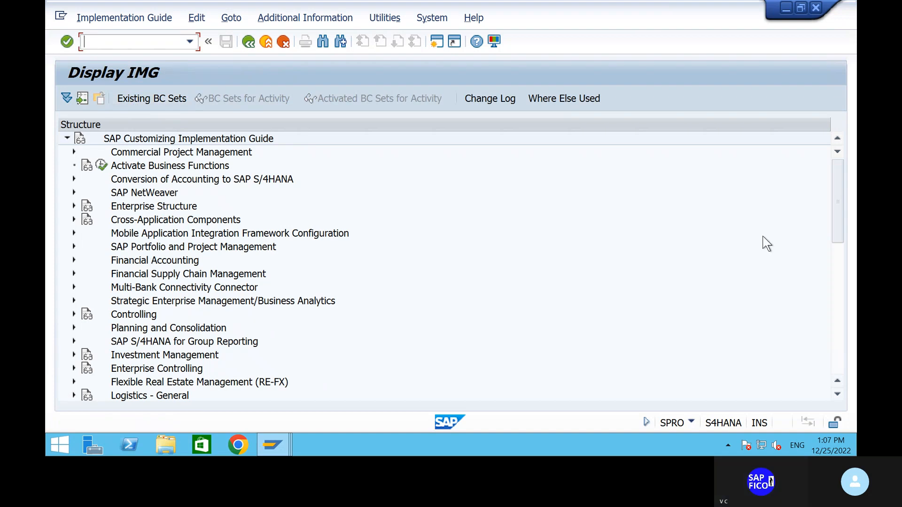
click(836, 266)
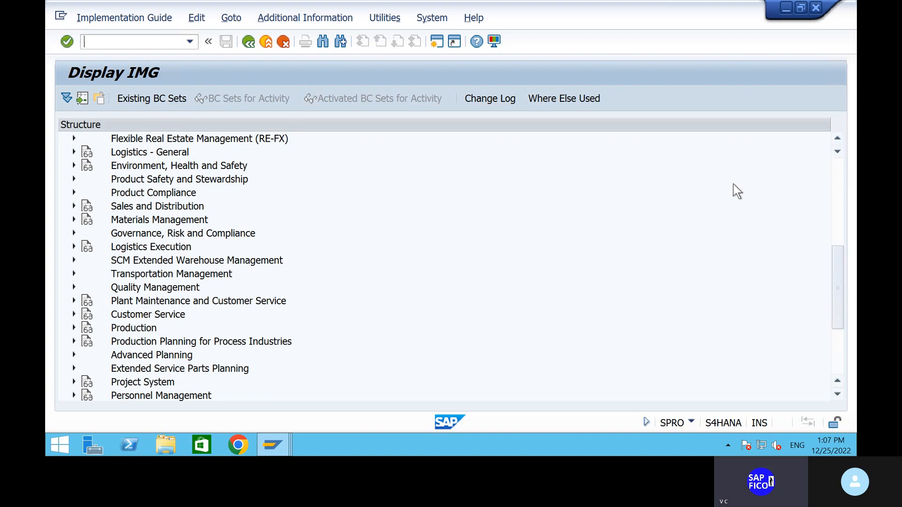
Open Specify Rounding of Net Book Value and/or Depreciation under Asset Accounting, General Valuation, Amount Specifications, and acknowledge the messages
click(840, 174)
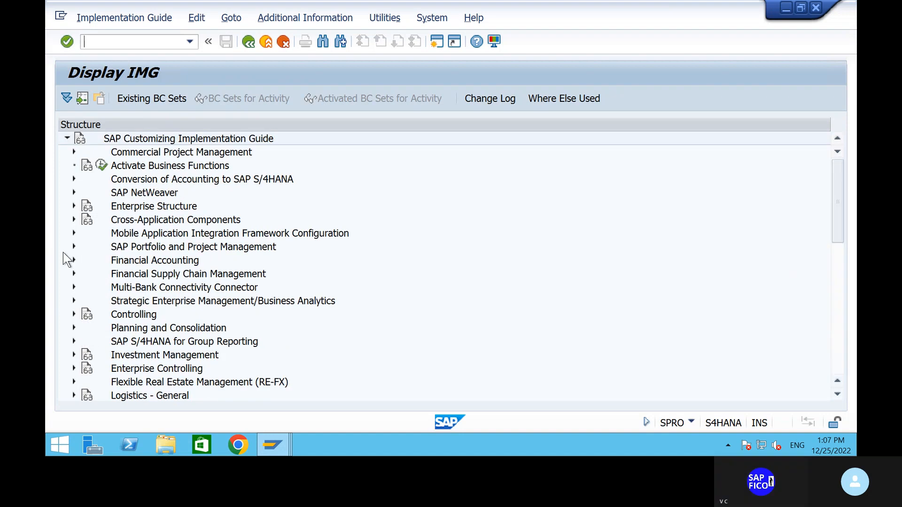
click(73, 261)
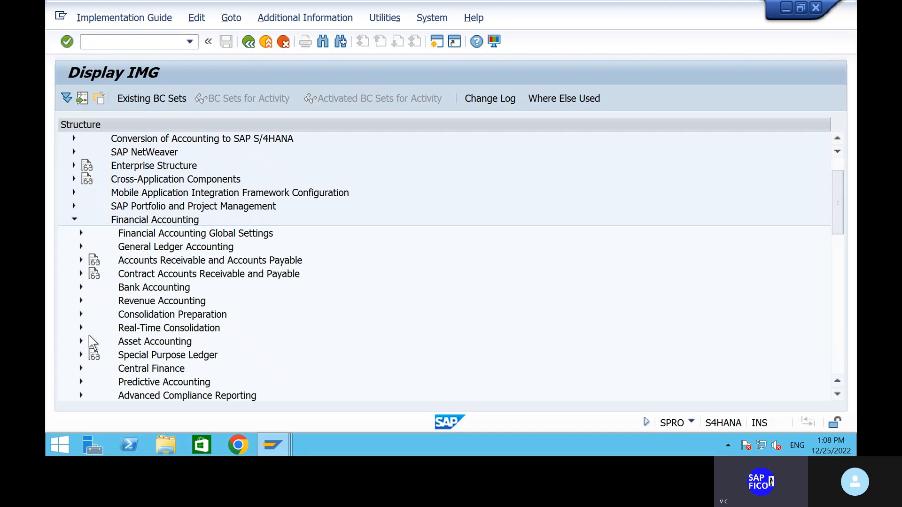
click(80, 341)
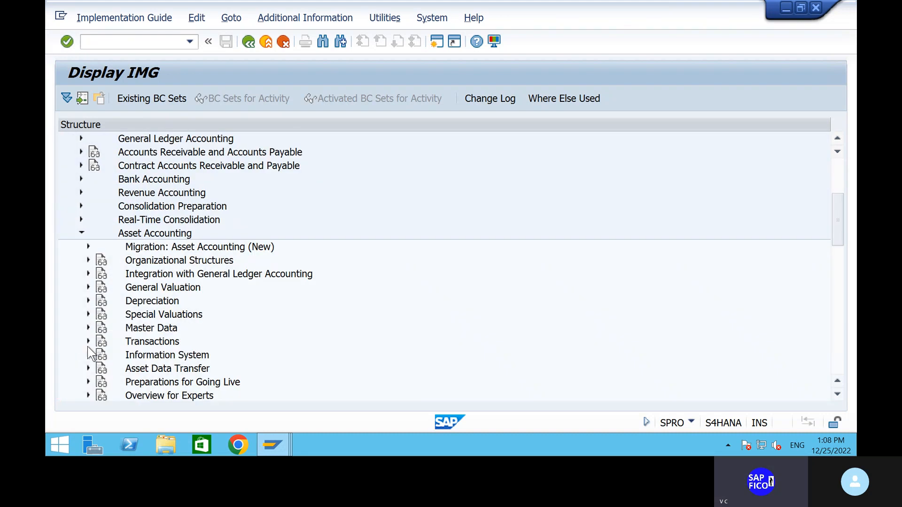
click(88, 287)
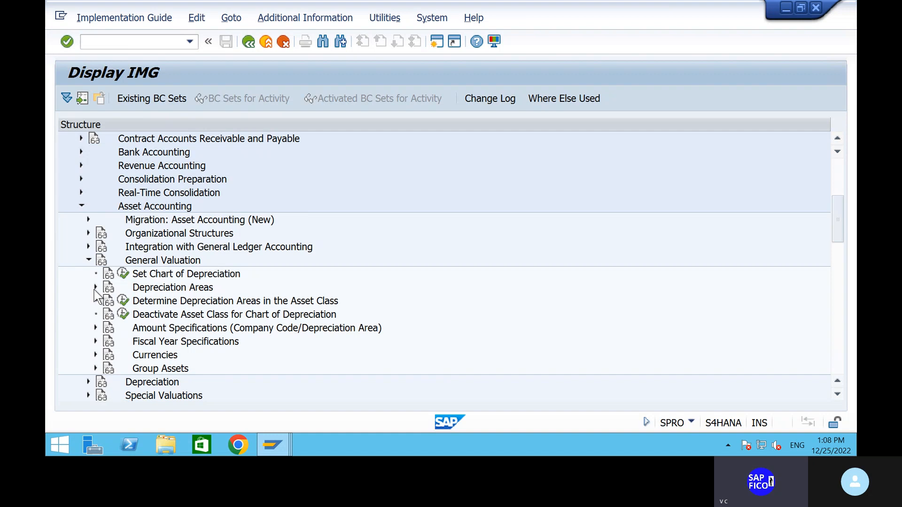
click(96, 328)
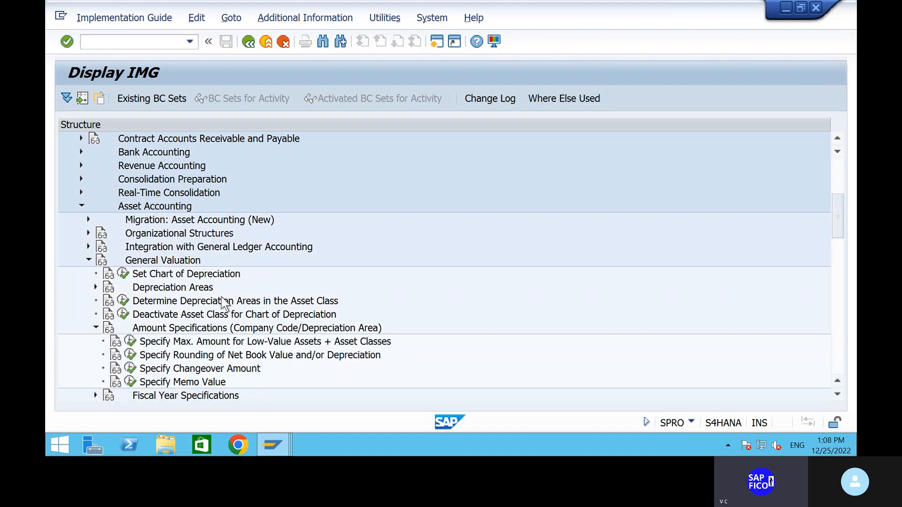
click(131, 356)
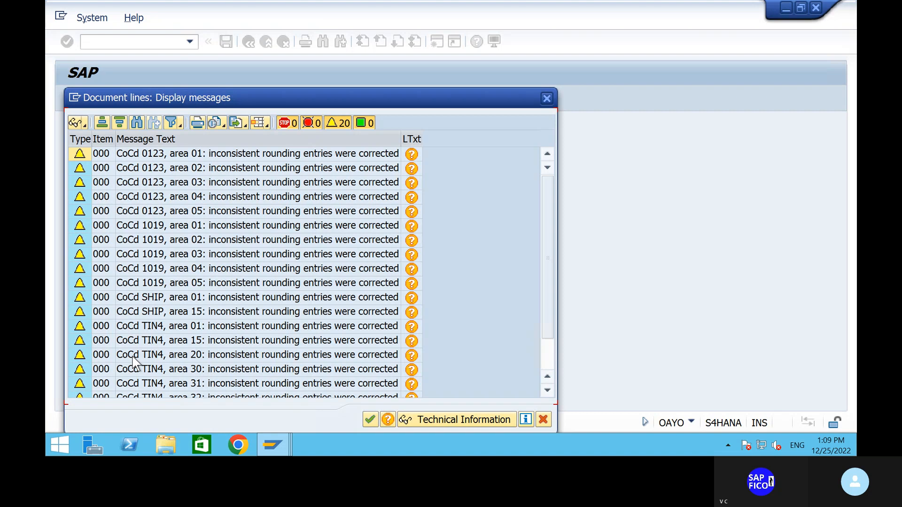
click(369, 419)
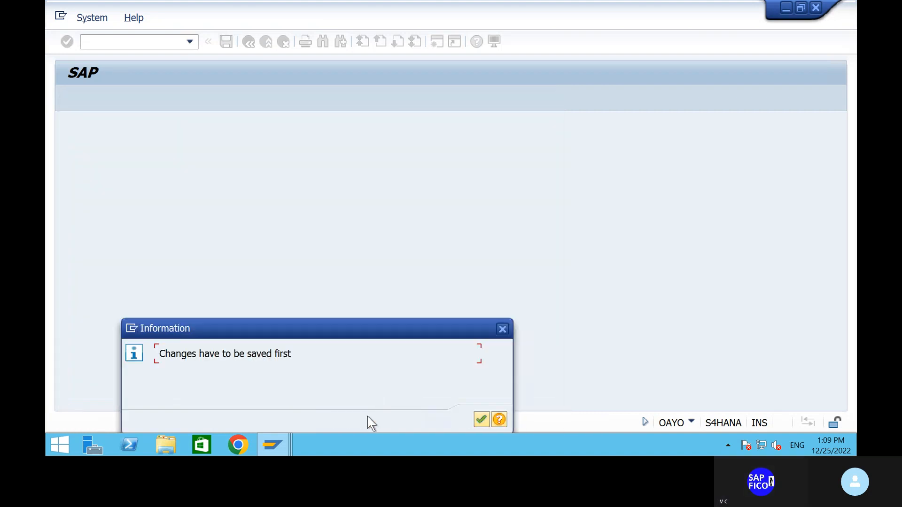
click(477, 424)
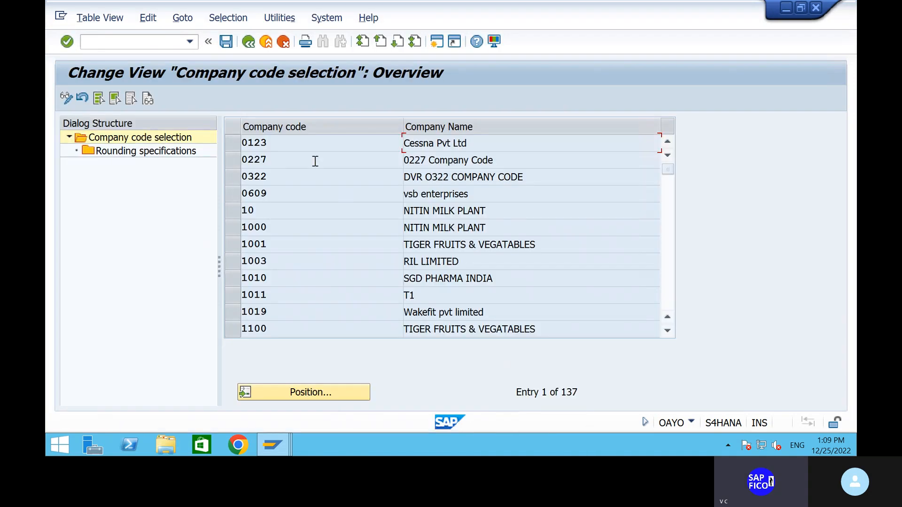
Position the list at company code SHIP and open its rounding specifications for depreciation area 01, Book depreciation
click(290, 386)
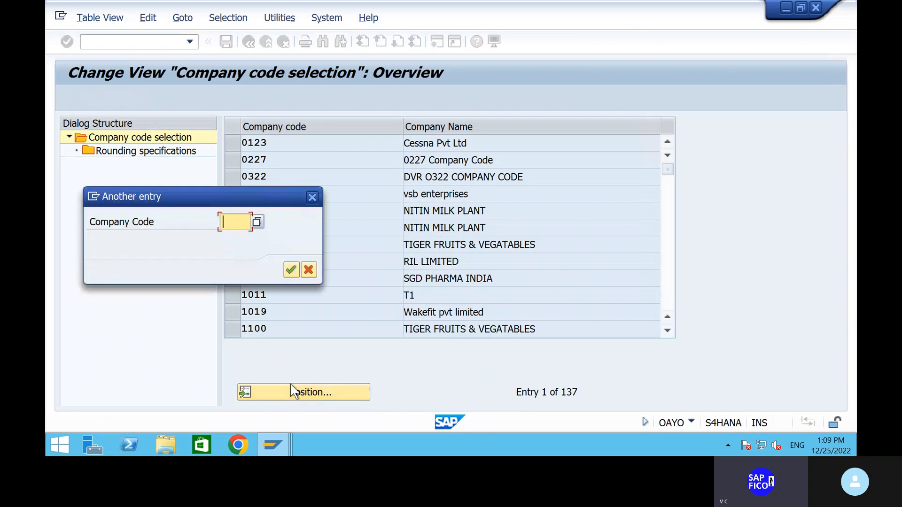
text(SHIP)
key(Return)
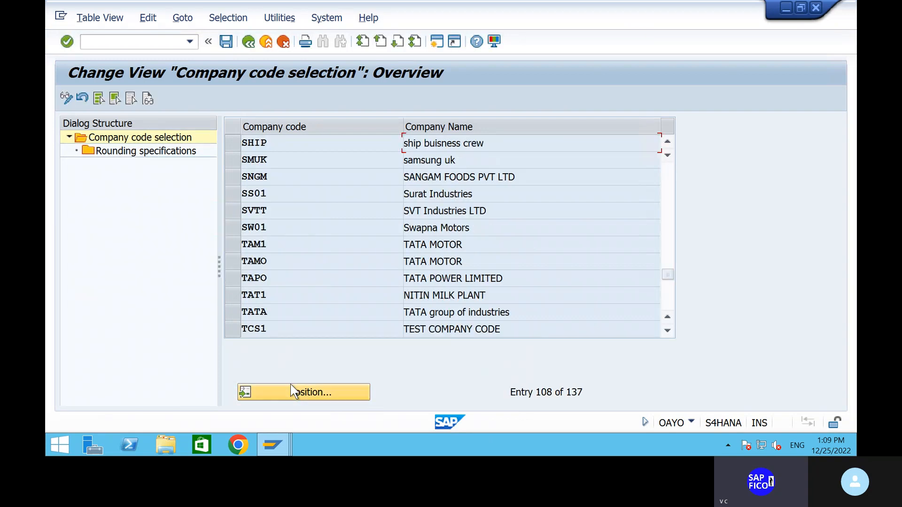
click(237, 143)
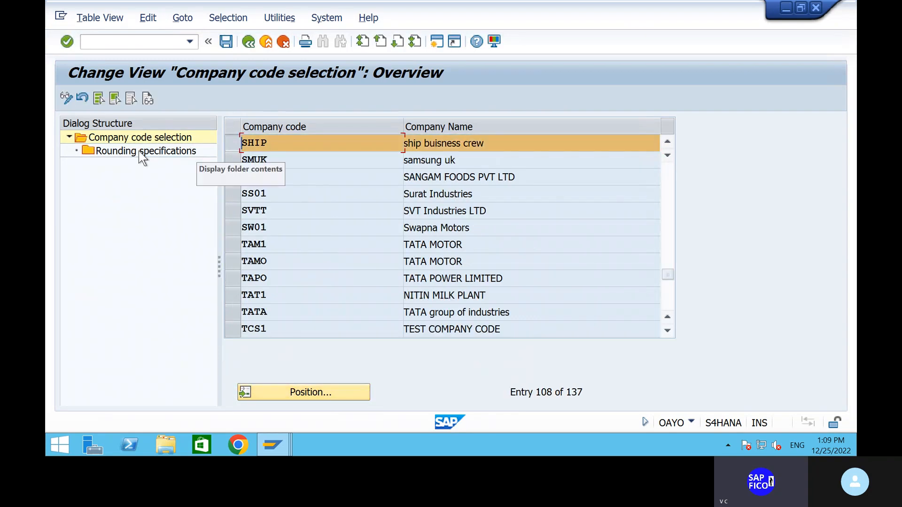
double_click(139, 151)
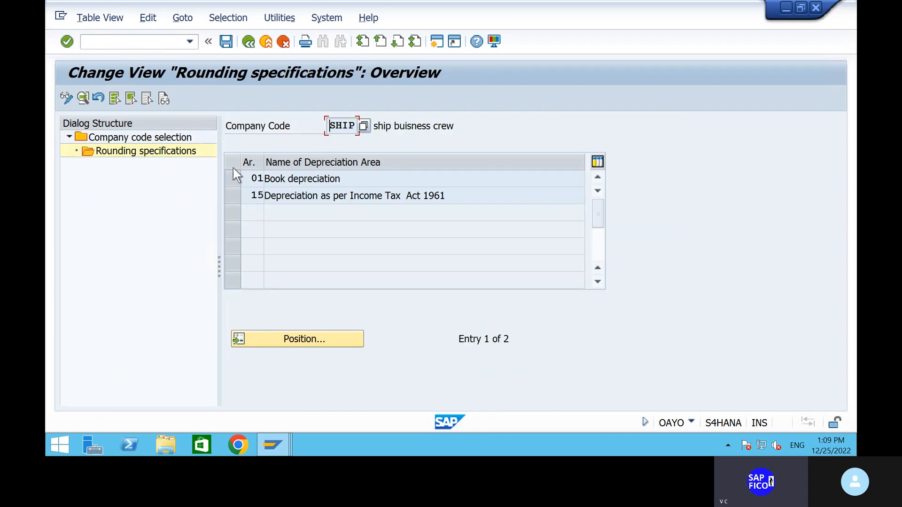
click(313, 184)
double_click(313, 183)
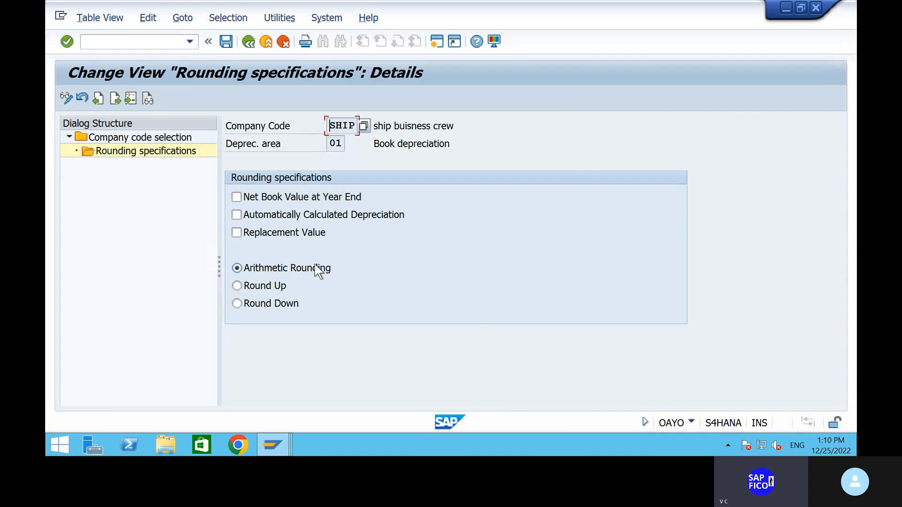
Enable rounding of Automatically Calculated Depreciation for area 01 and save it under the proposed customizing request
click(246, 215)
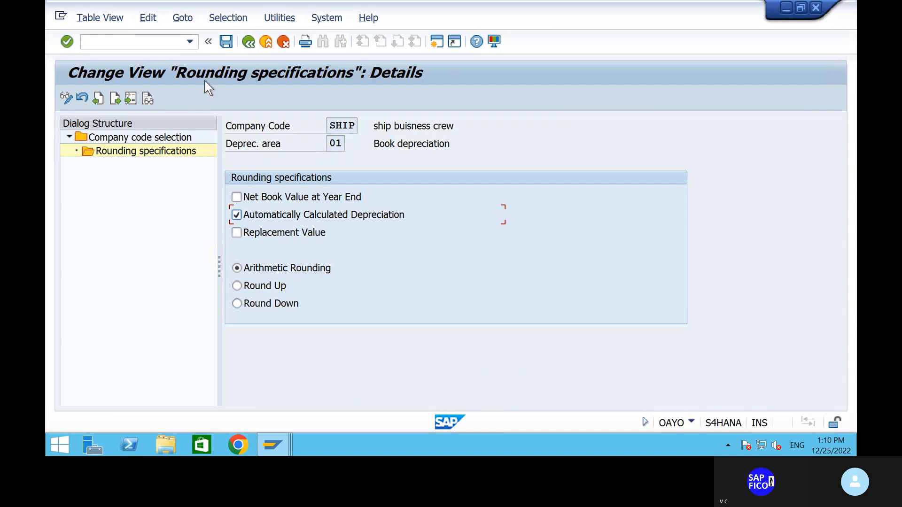
click(225, 42)
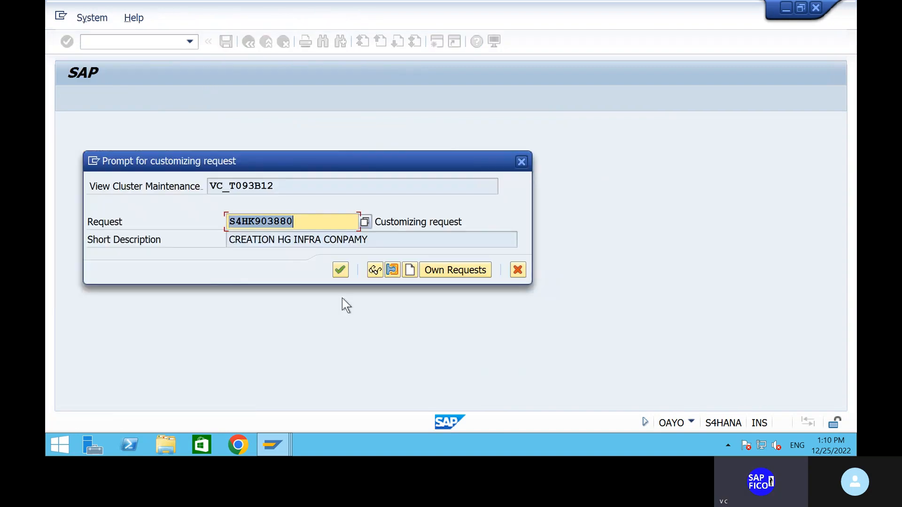
click(338, 272)
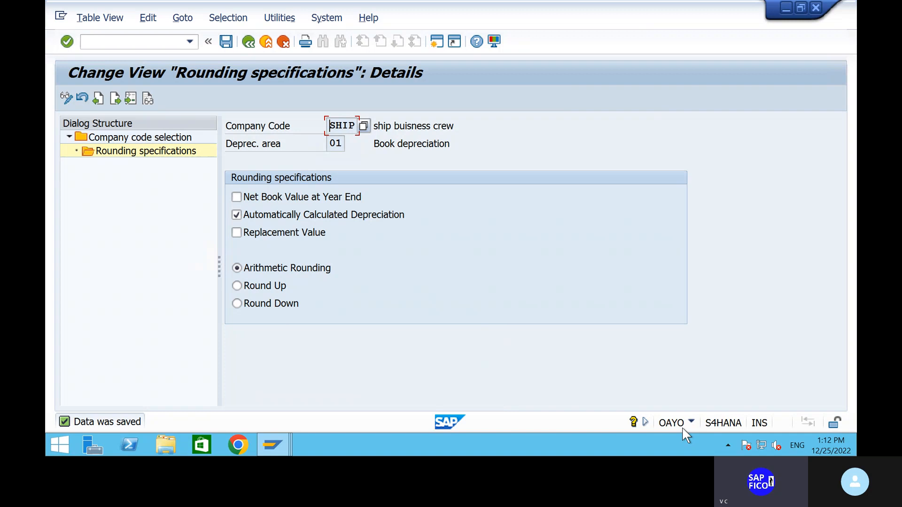
Switch to the configuration list in Notepad and go to the entry for defining multilevel methods
mouse_move(552, 6)
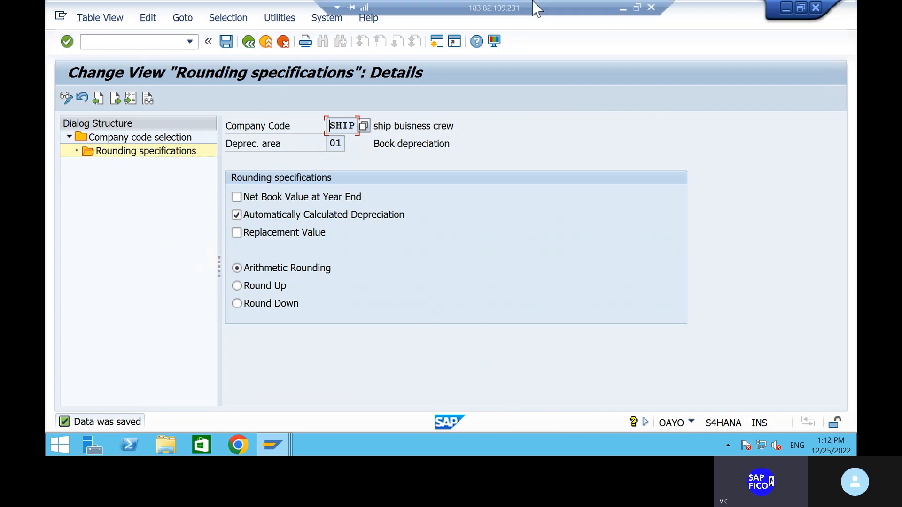
click(621, 7)
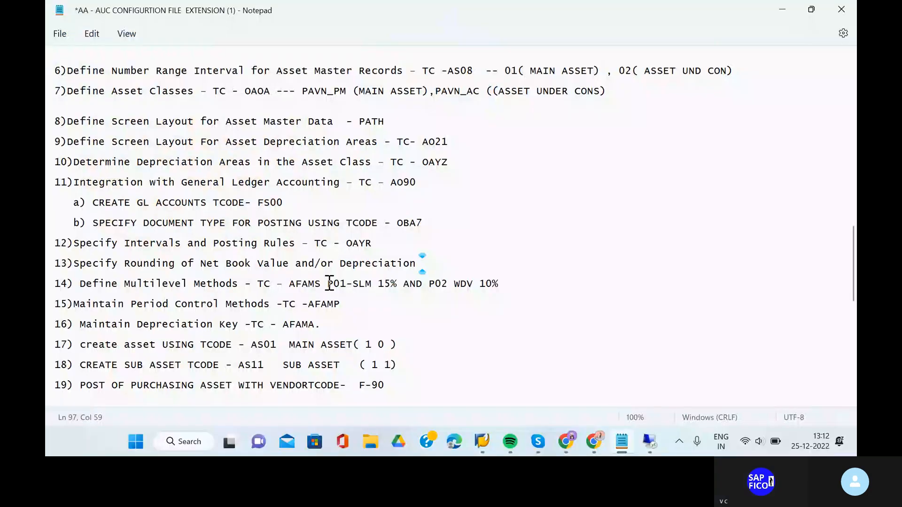
click(54, 294)
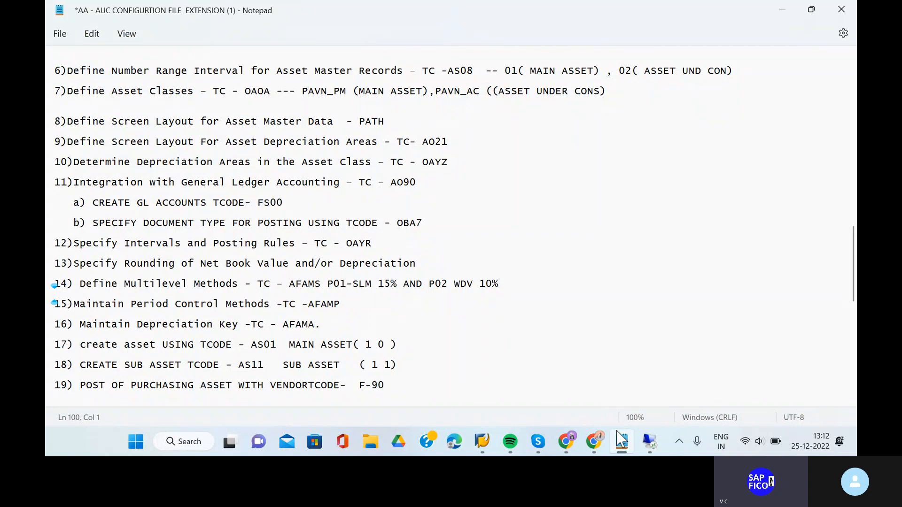
Switch back to SAP, open the multilevel methods with transaction AFAMS, and look through the existing methods of chart of depreciation S4CD
click(650, 442)
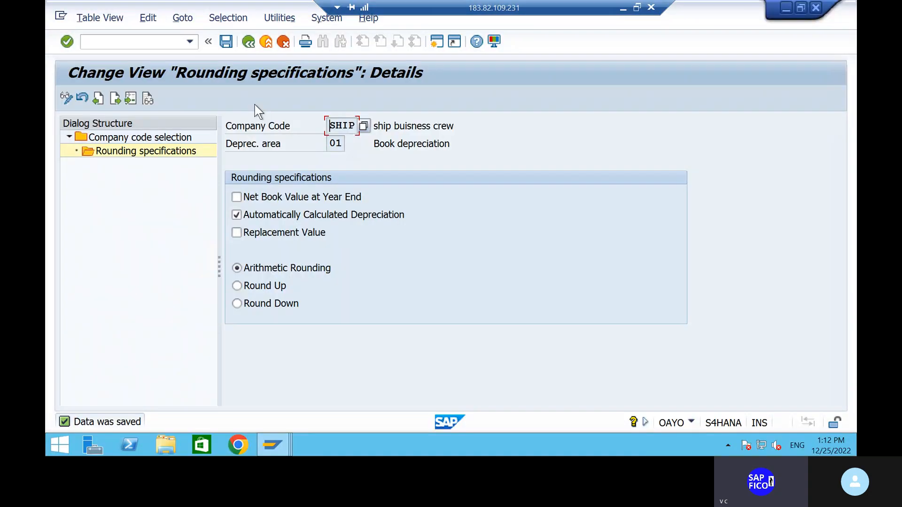
click(147, 41)
text(/NAFABN)
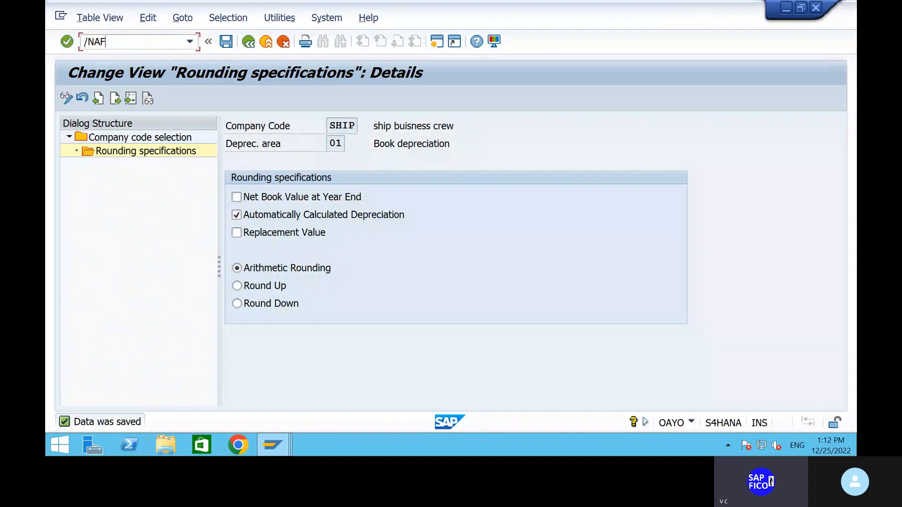
key(Return)
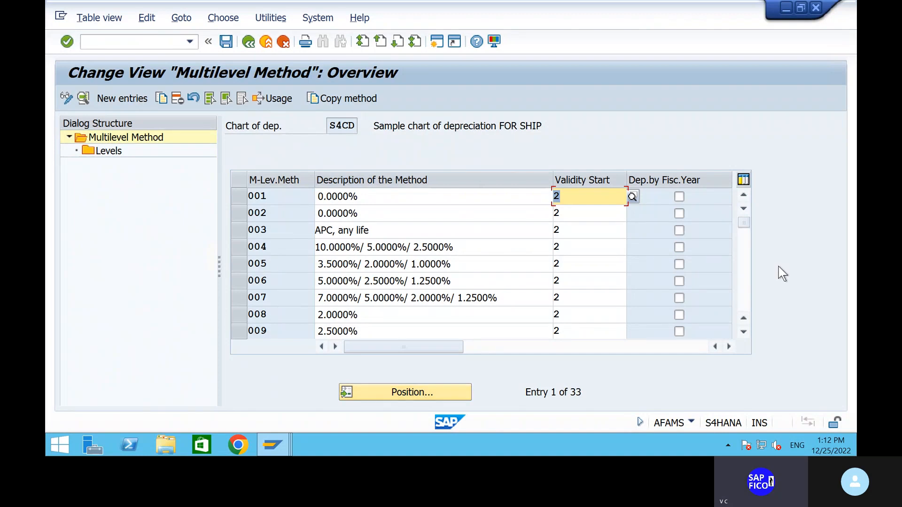
click(742, 280)
click(742, 280)
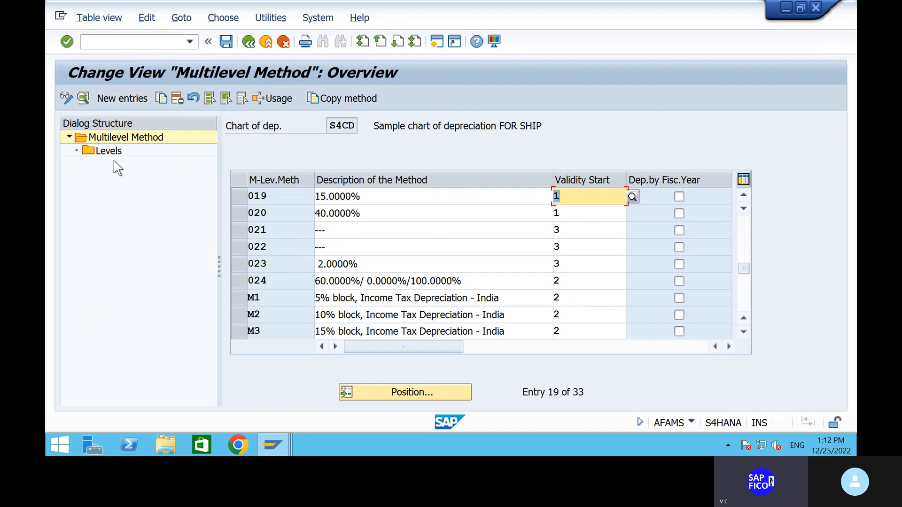
Open the depreciation key overview through transaction AFAMA
click(112, 41)
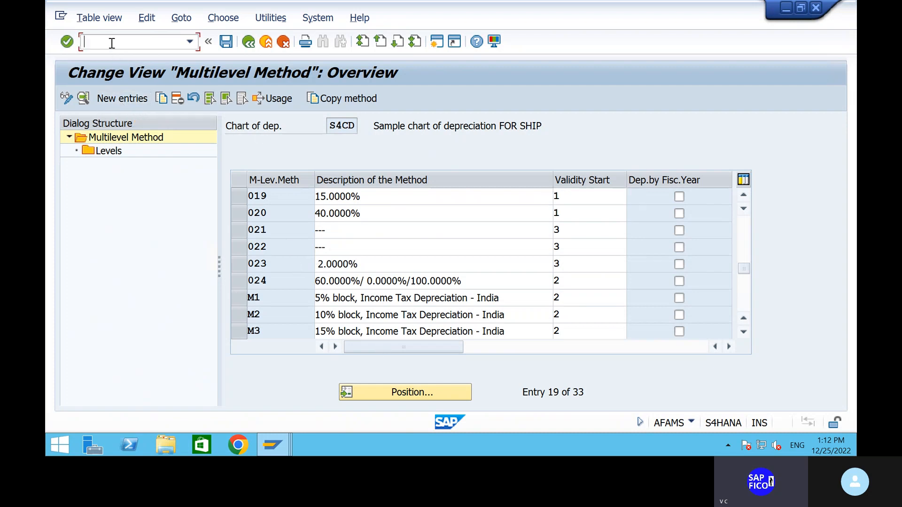
text(/NAFAMA)
key(Return)
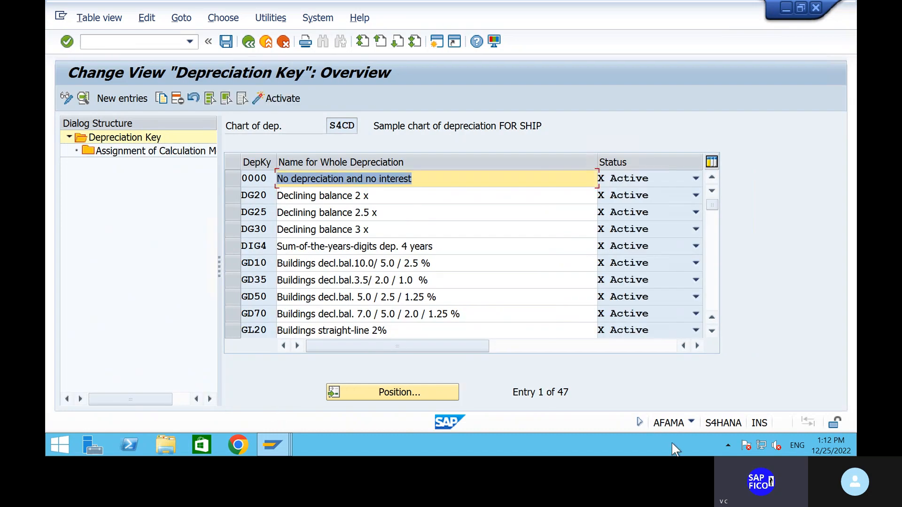
Start a new SAP session and display the SAP Reference IMG through transaction SPRO
click(436, 42)
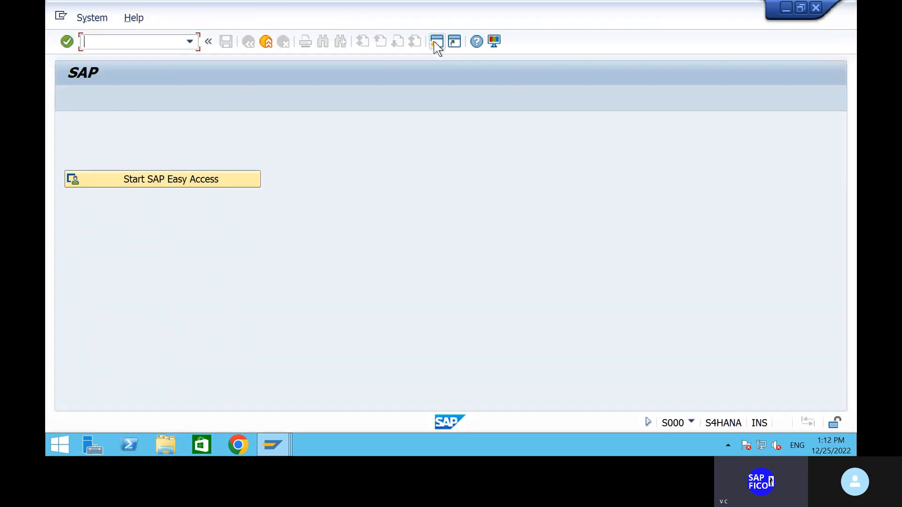
text(SPRO)
key(Return)
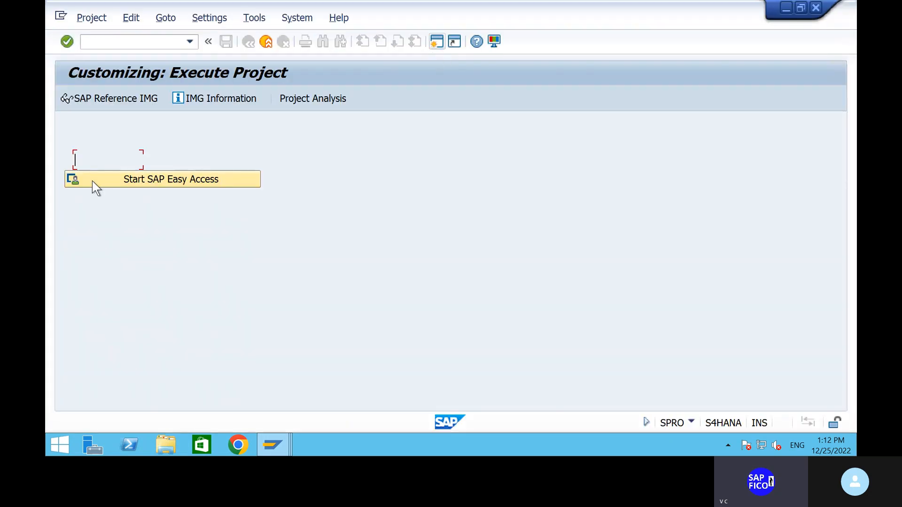
click(115, 103)
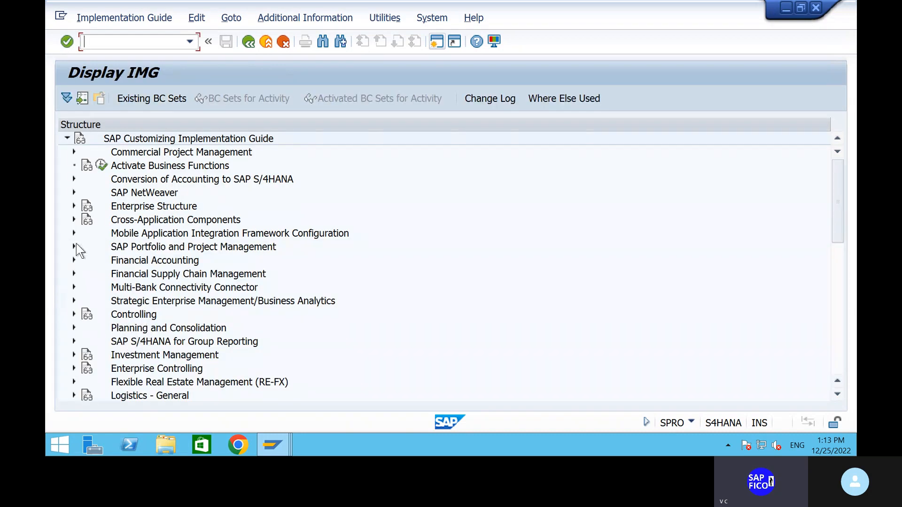
Expand the implementation guide through Financial Accounting, Asset Accounting and Depreciation down to Valuation Methods
click(74, 261)
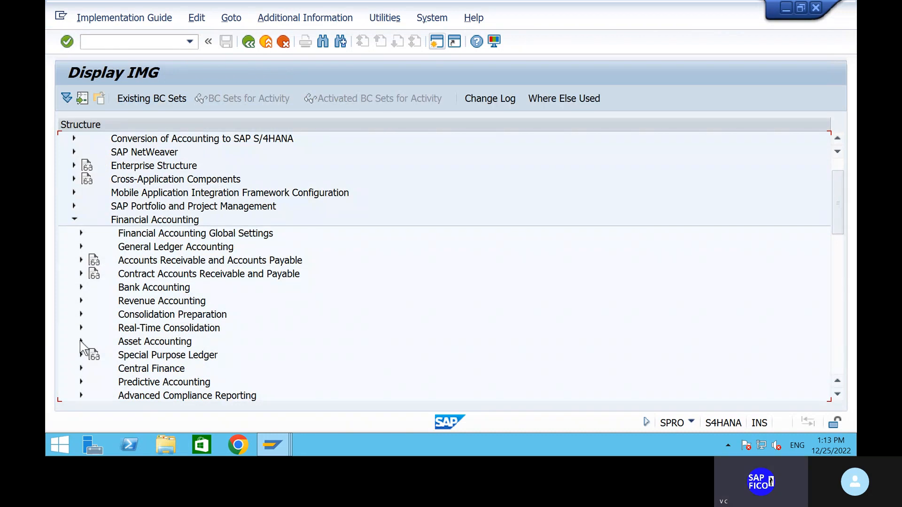
click(81, 341)
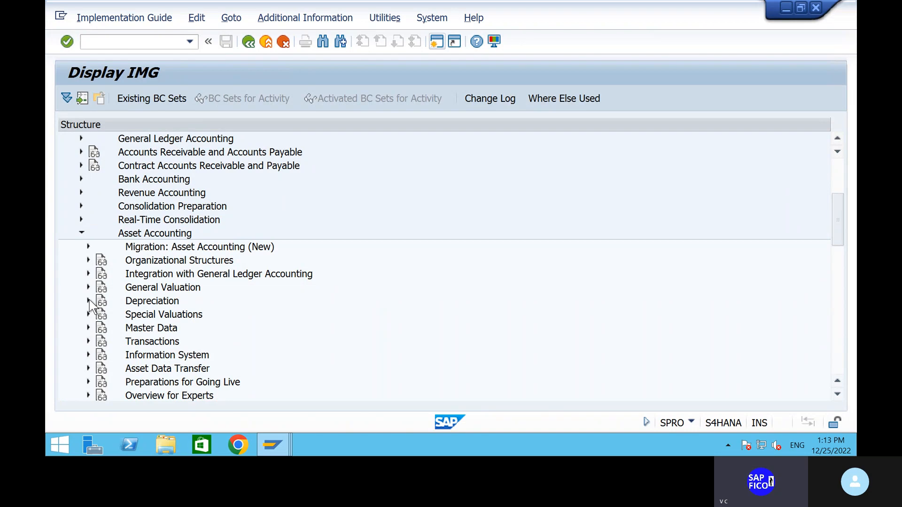
scroll(197, 273, down, 2)
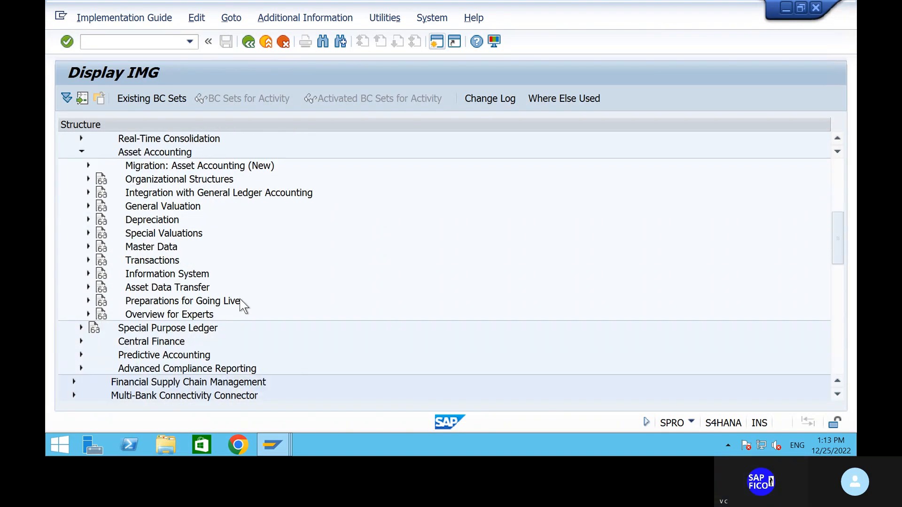
scroll(219, 219, up, 2)
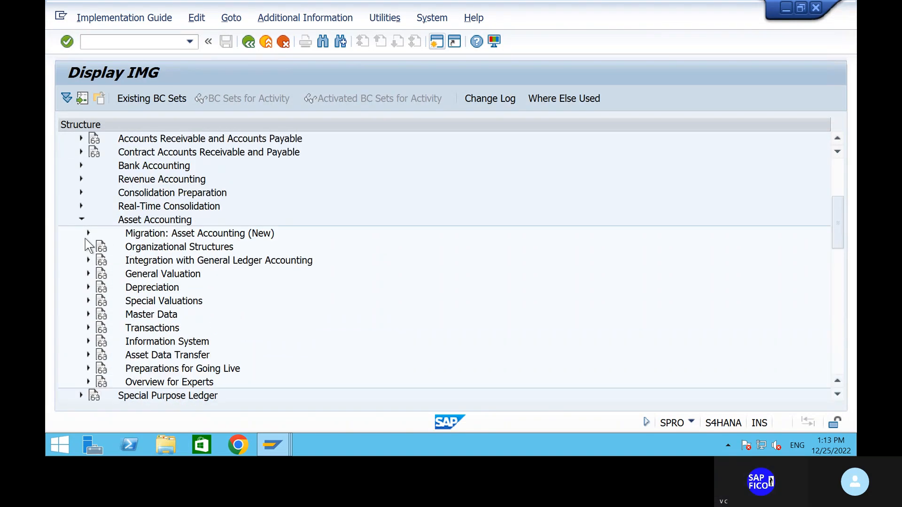
click(88, 288)
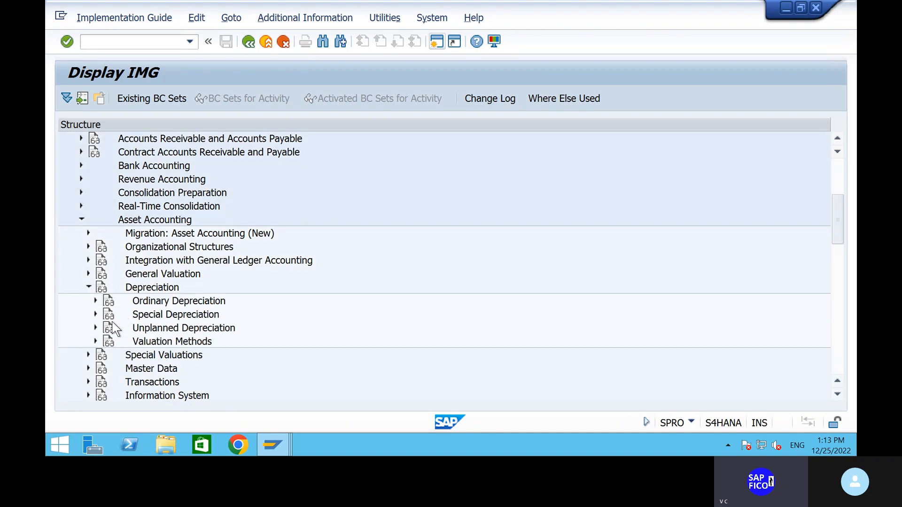
click(96, 342)
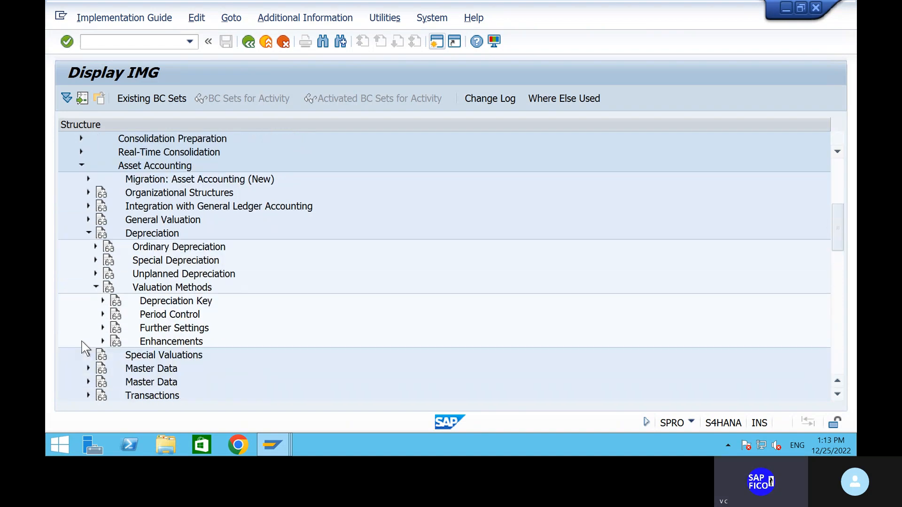
scroll(86, 347, down, 1)
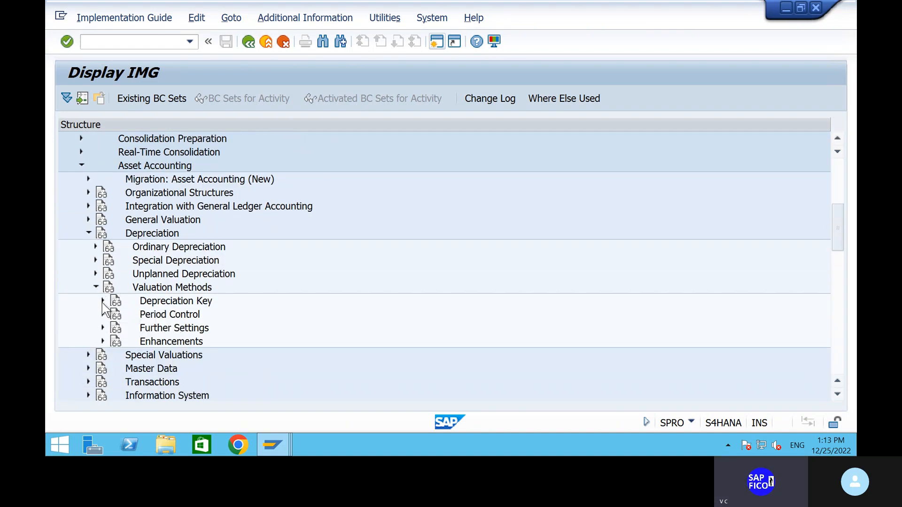
Open the Define Base Methods activity from the calculation methods of the depreciation key
click(102, 301)
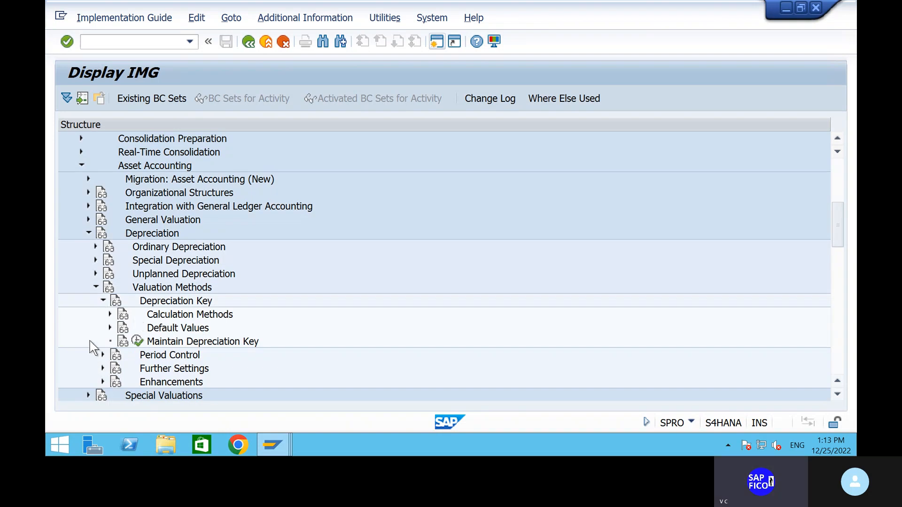
click(110, 328)
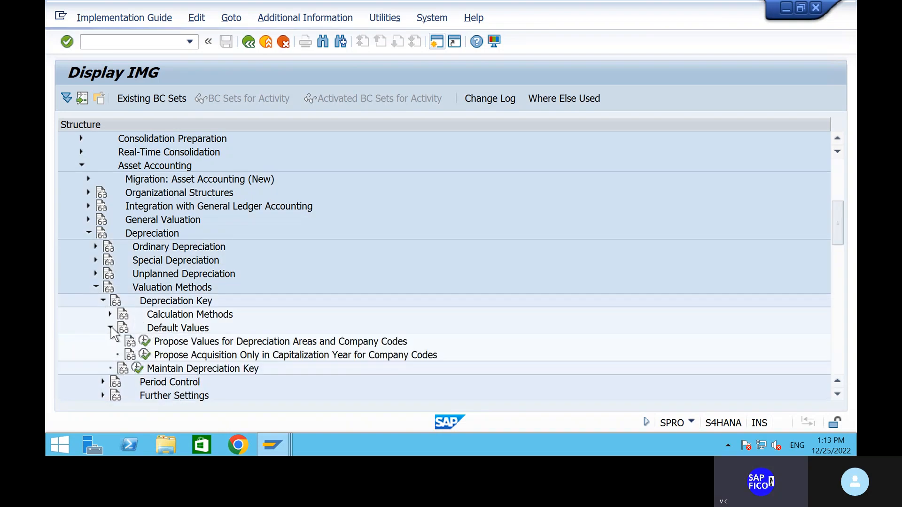
click(111, 327)
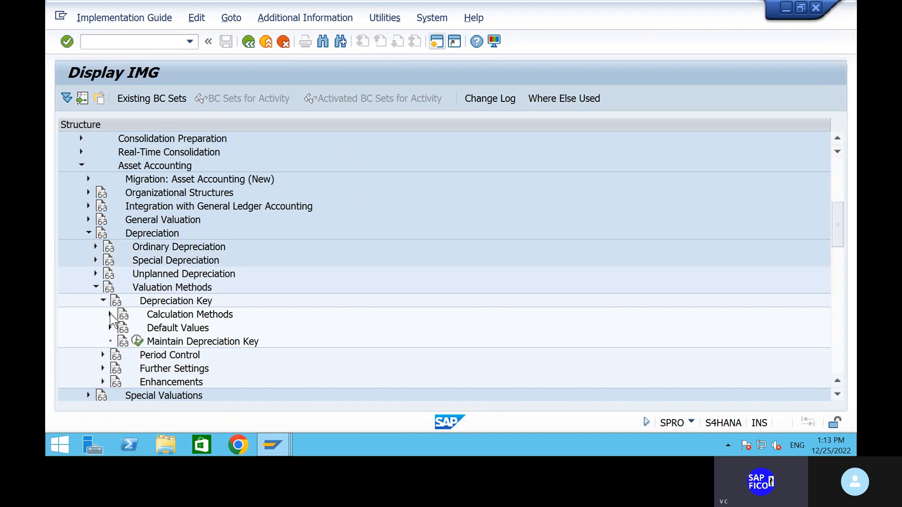
click(109, 315)
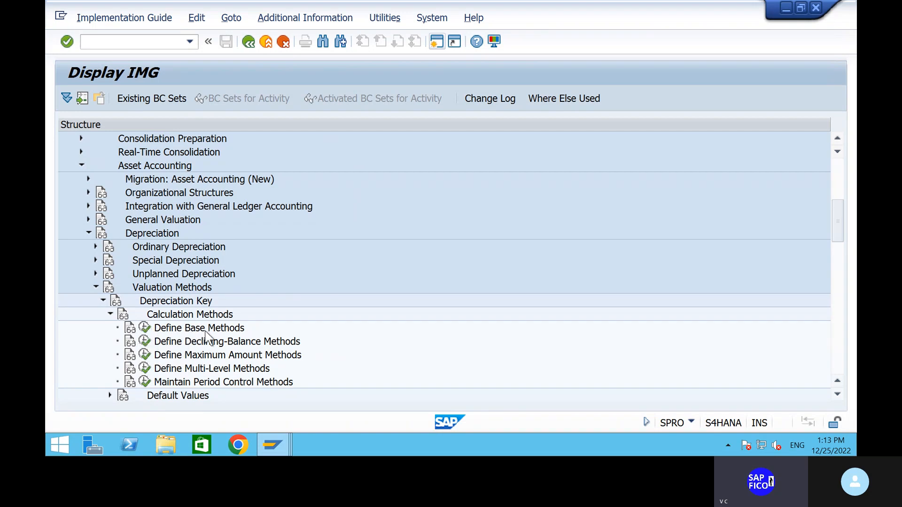
click(145, 329)
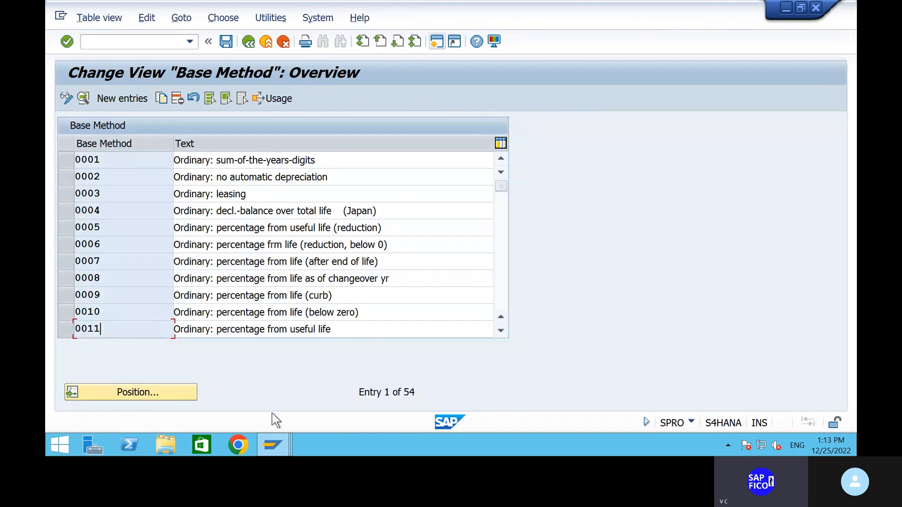
Close the session showing the depreciation key overview and return to the base method overview
mouse_move(284, 451)
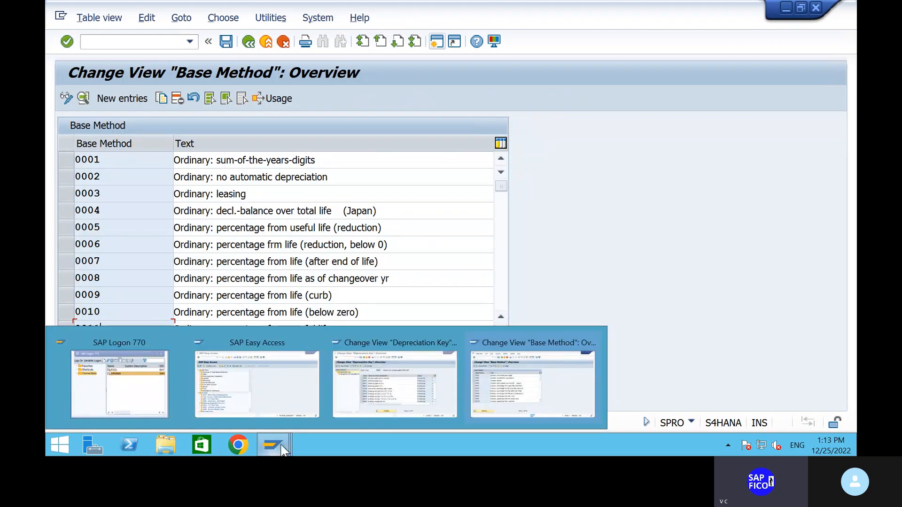
mouse_move(371, 405)
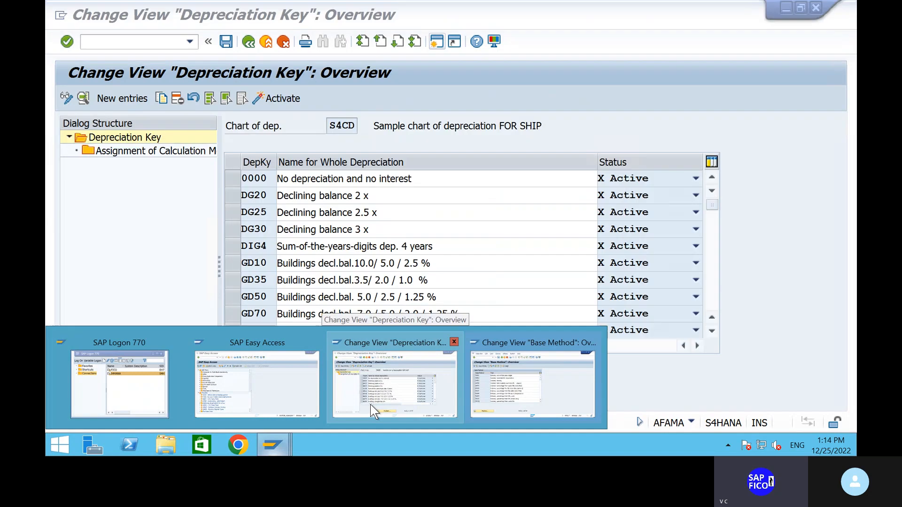
click(454, 342)
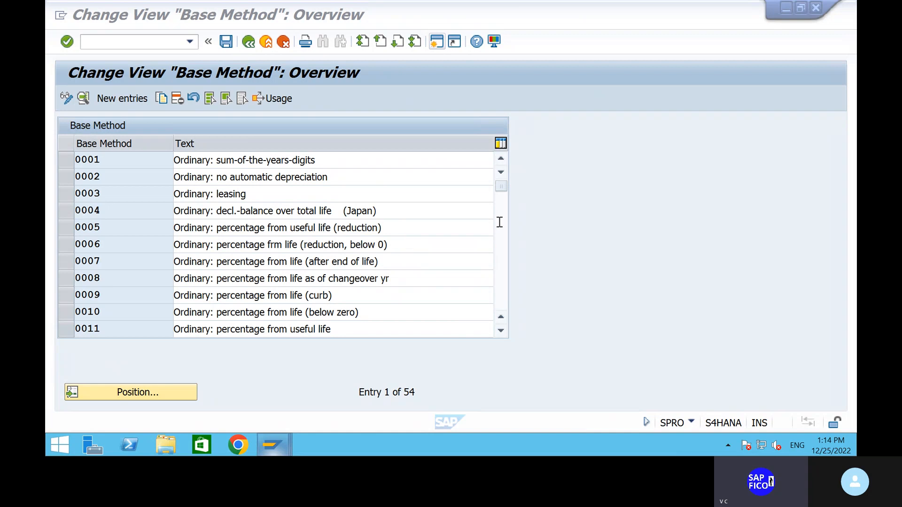
Look through the list of base methods for the ordinary explicit percentage methods
click(498, 264)
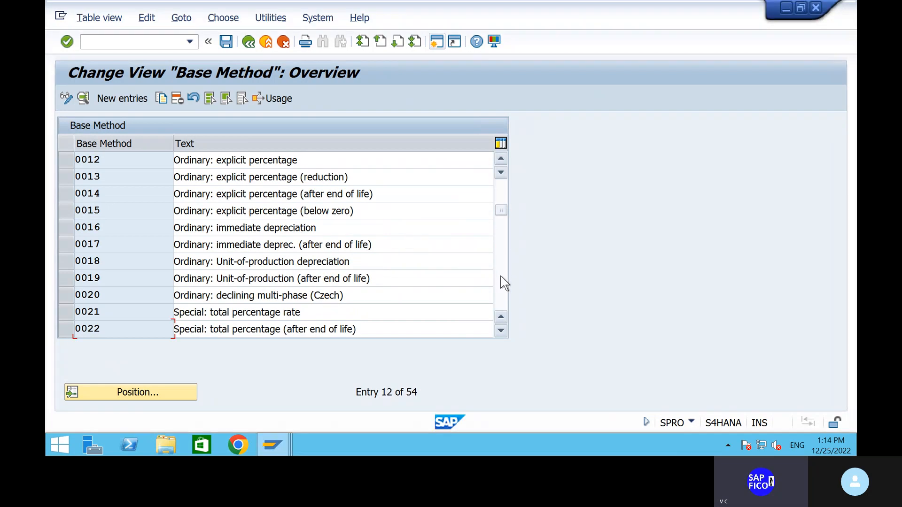
click(502, 279)
click(501, 281)
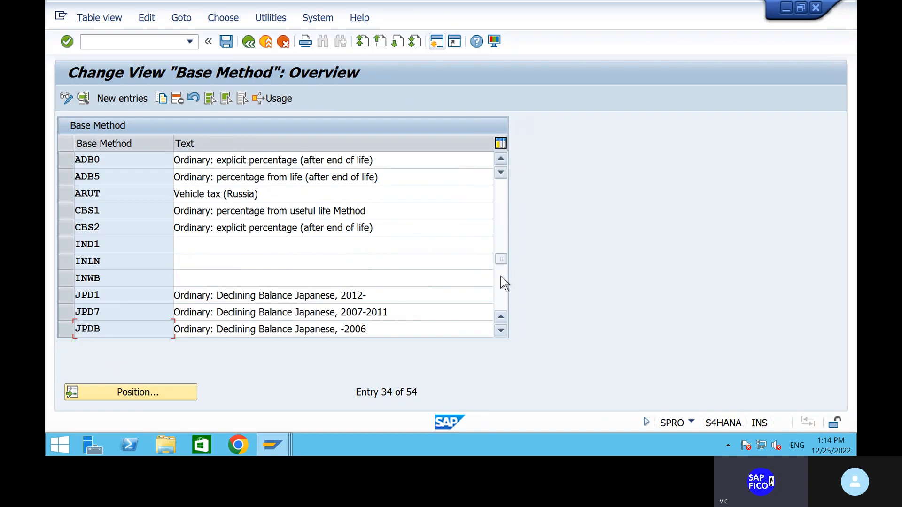
click(506, 219)
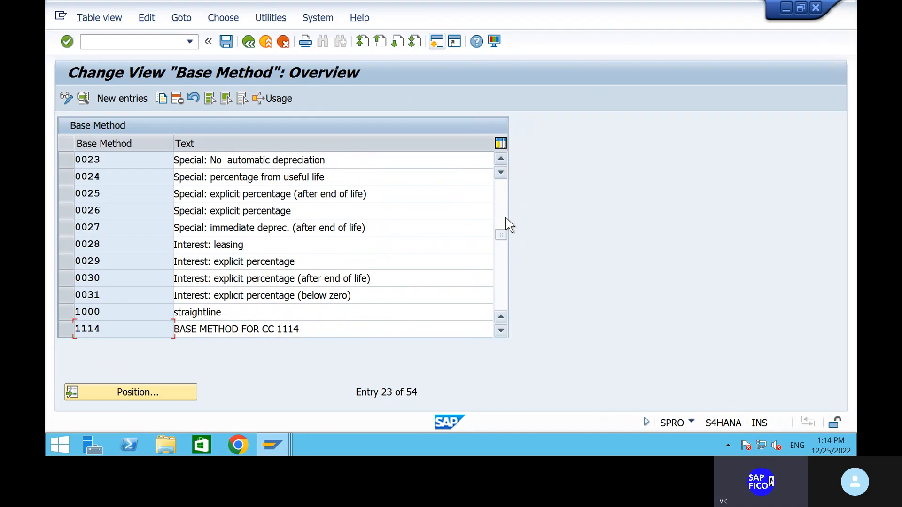
click(337, 180)
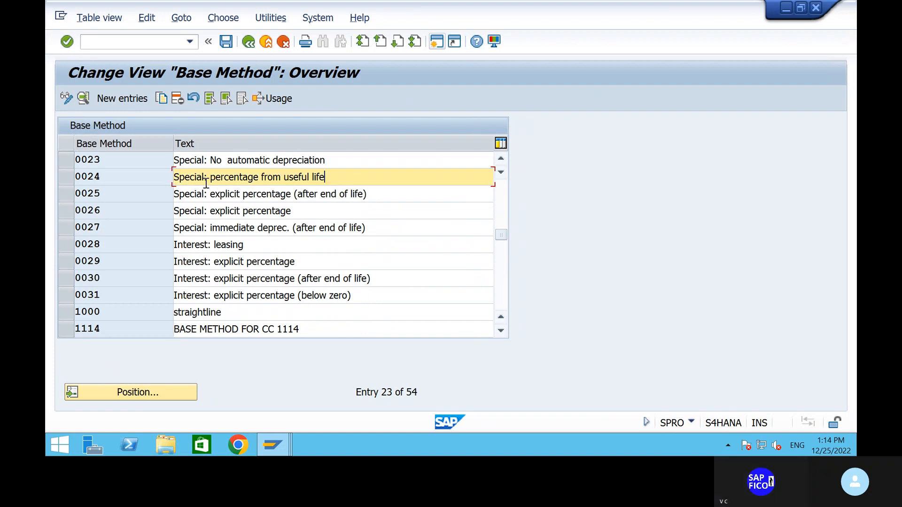
click(504, 214)
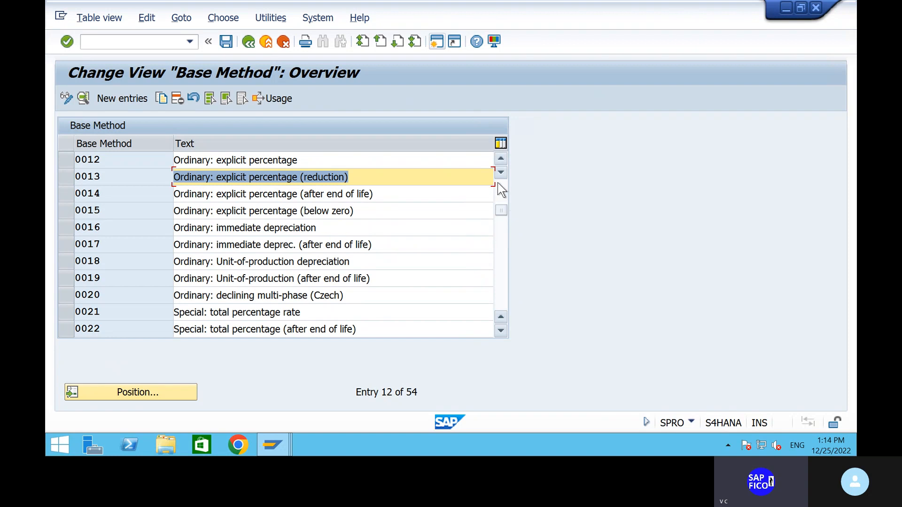
Examine the details of base method 0014, keep P Stated percentage as its depreciation method, and return to the overview
click(406, 198)
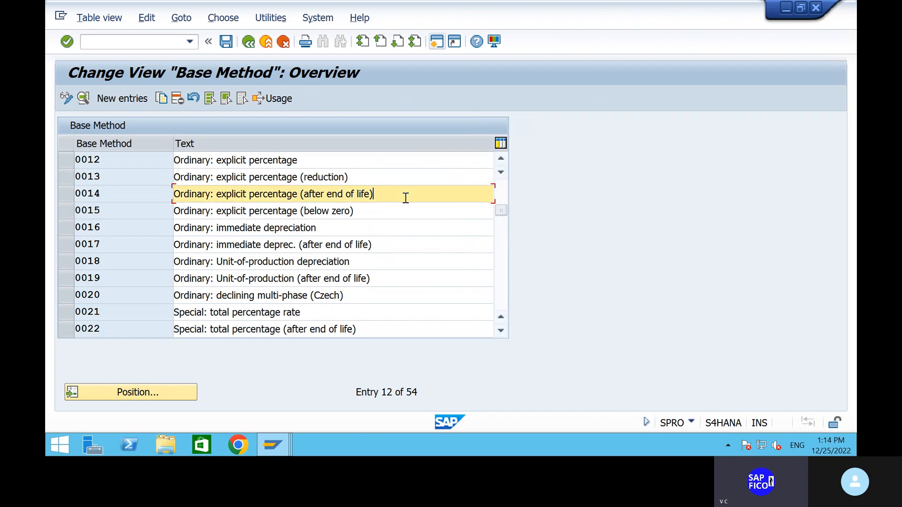
click(66, 199)
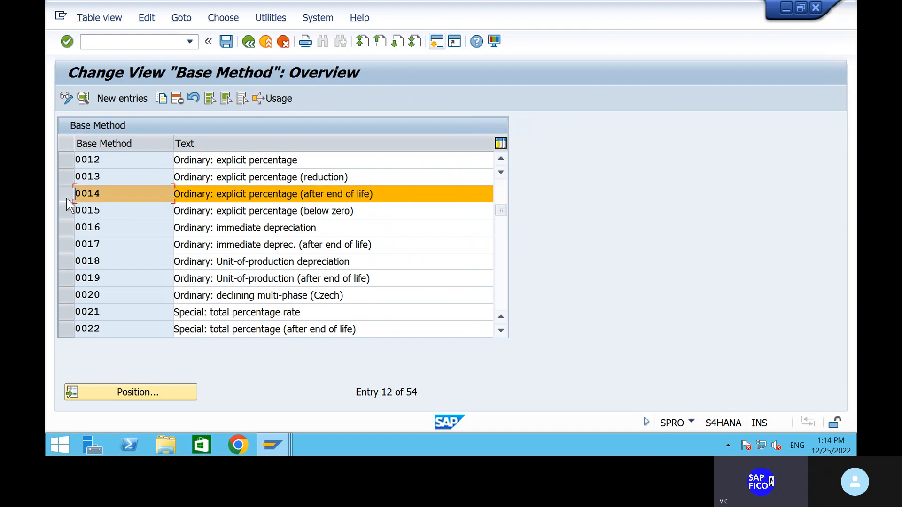
double_click(119, 197)
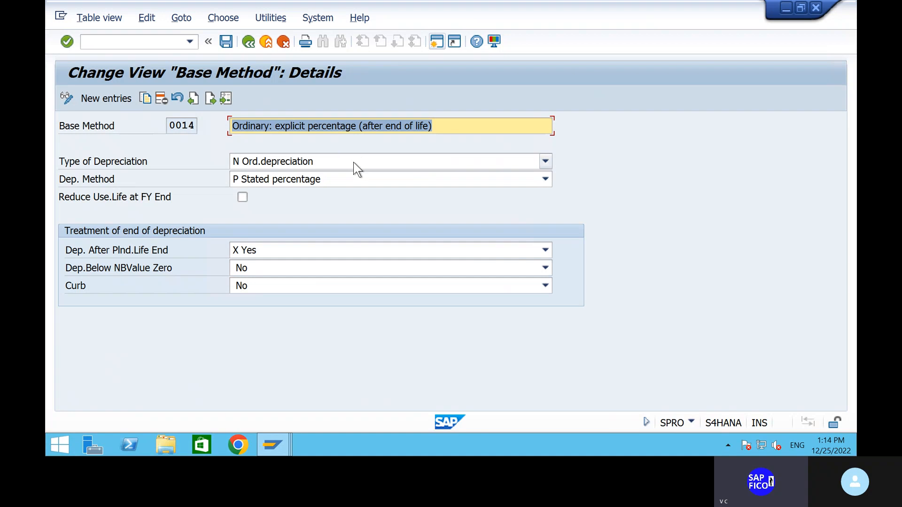
click(376, 184)
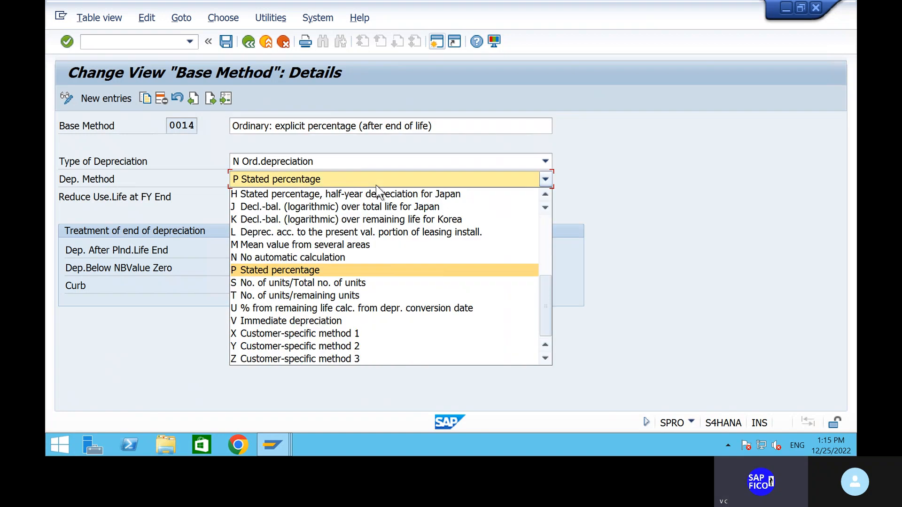
click(308, 272)
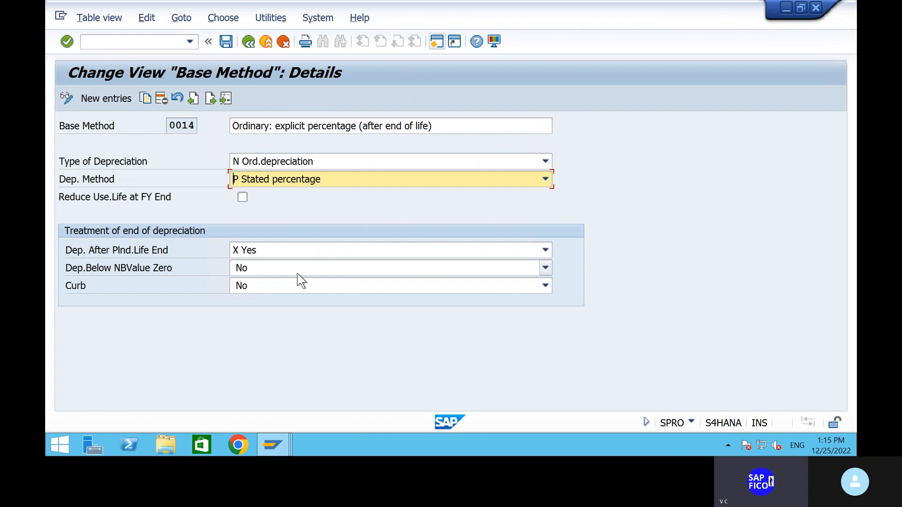
click(249, 42)
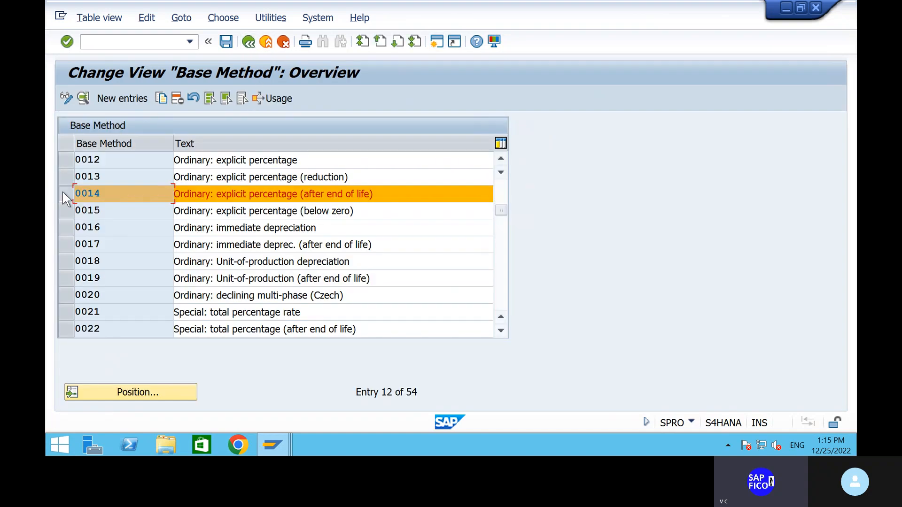
Examine the details of base method 0001, Ordinary: sum-of-the-years-digits, and return to the overview
click(63, 192)
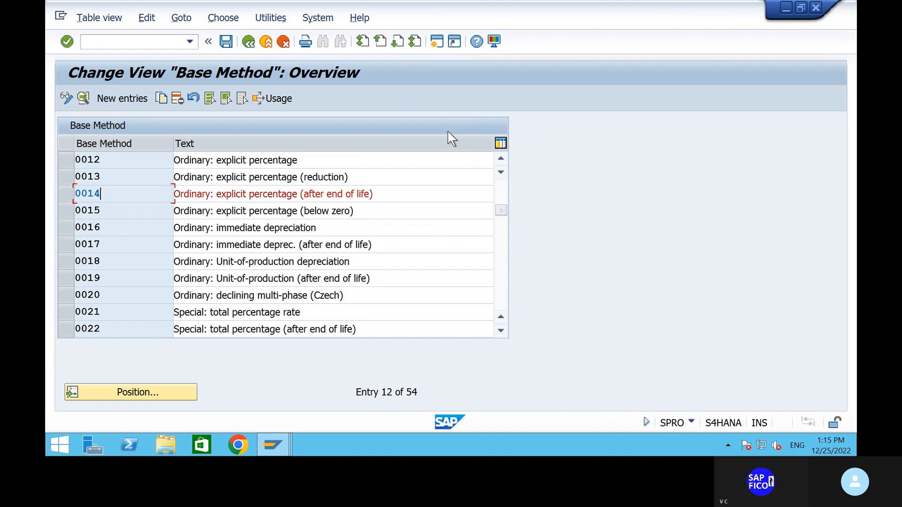
click(498, 187)
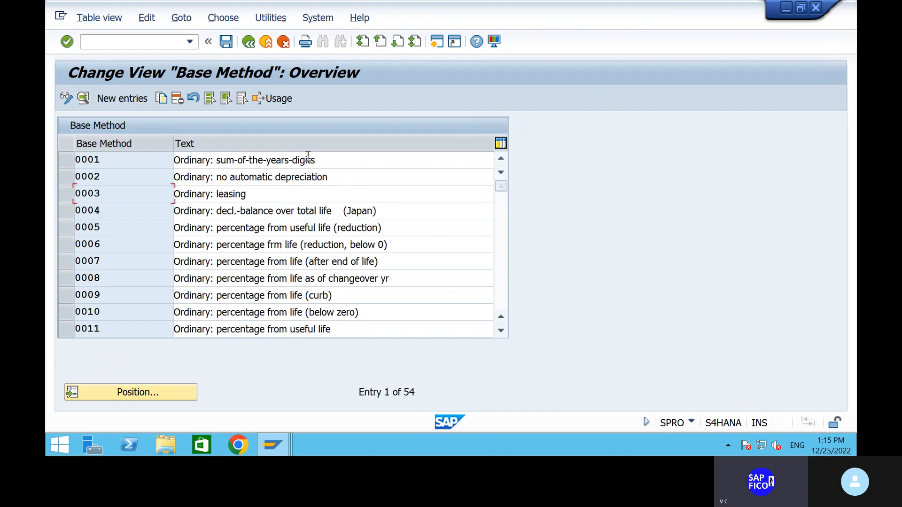
click(337, 162)
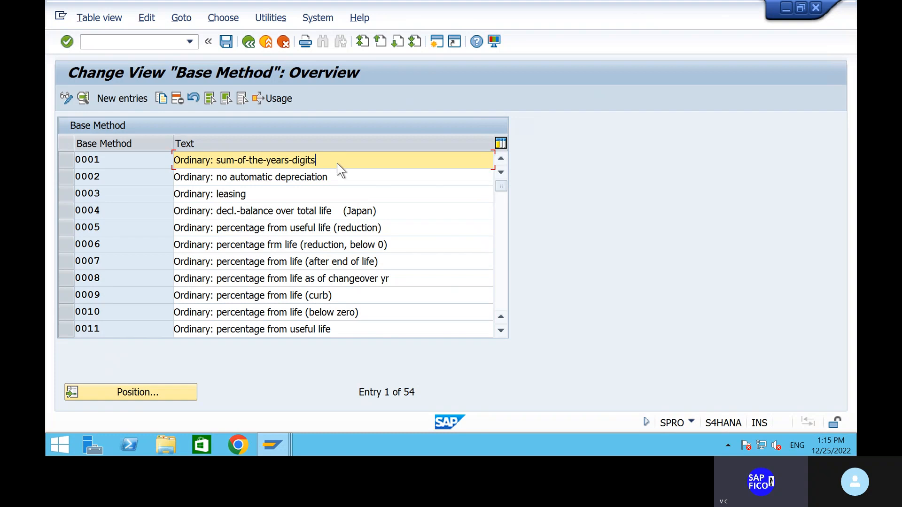
double_click(337, 163)
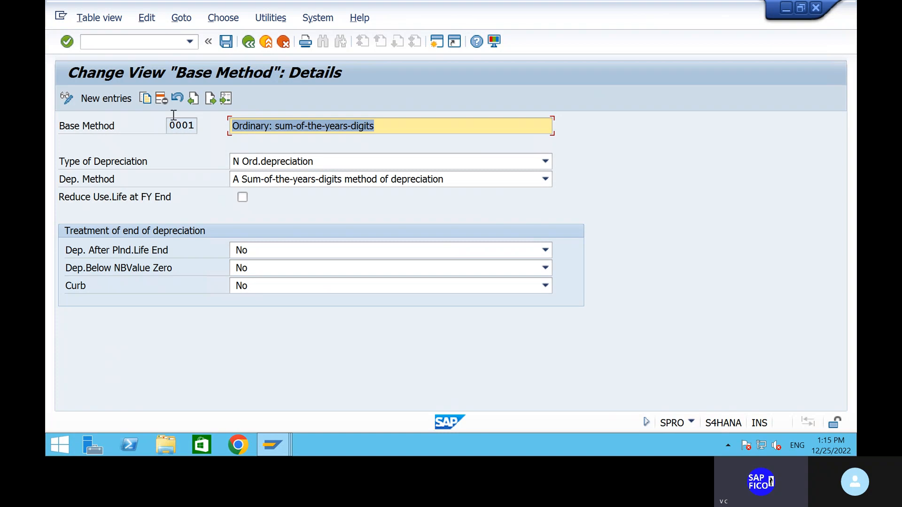
click(249, 43)
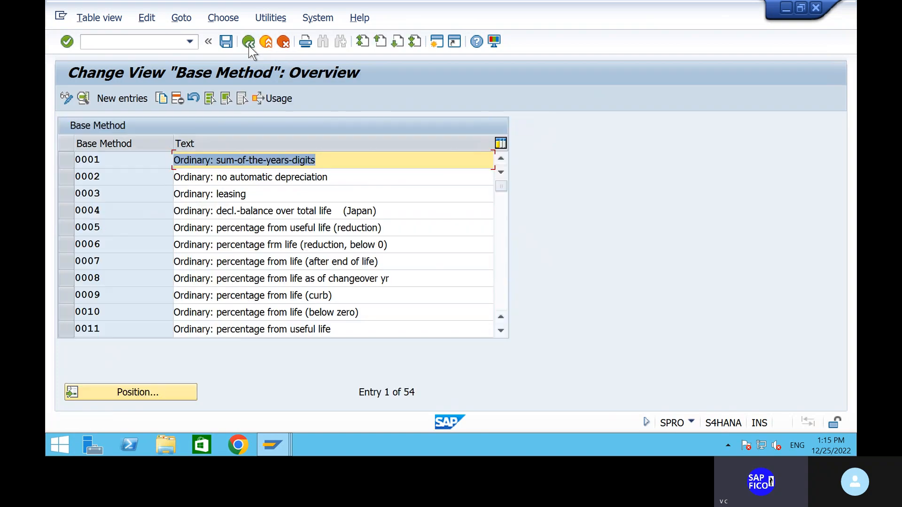
Find base method 0014, Ordinary: explicit percentage (after end of life), in the list again and display its details
scroll(333, 293, down, 1)
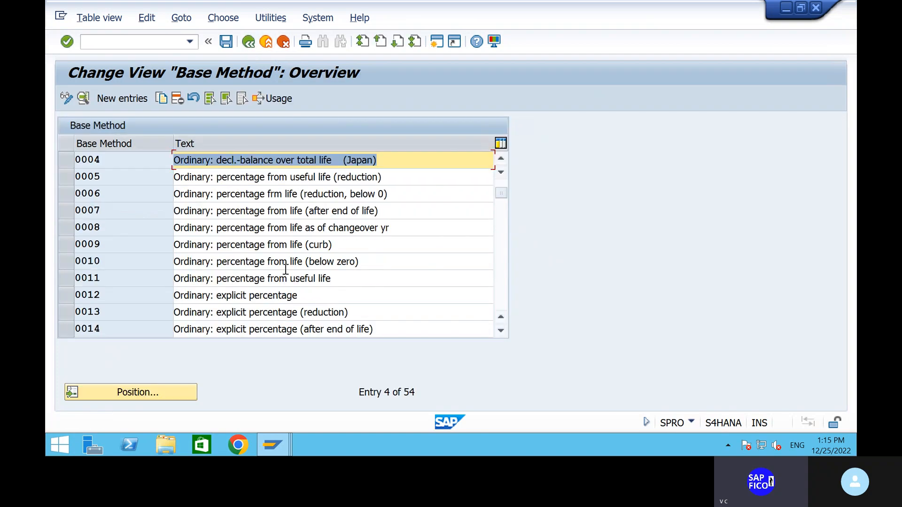
scroll(376, 221, up, 2)
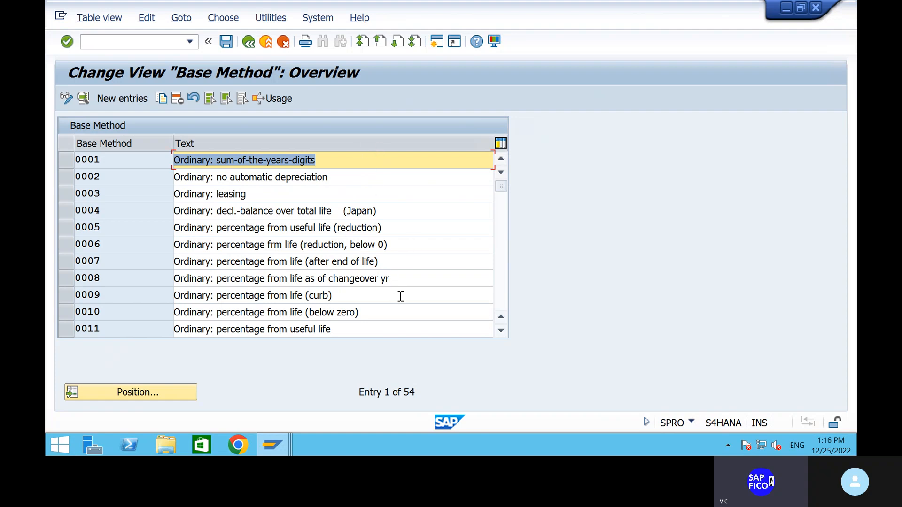
scroll(401, 297, down, 3)
click(393, 333)
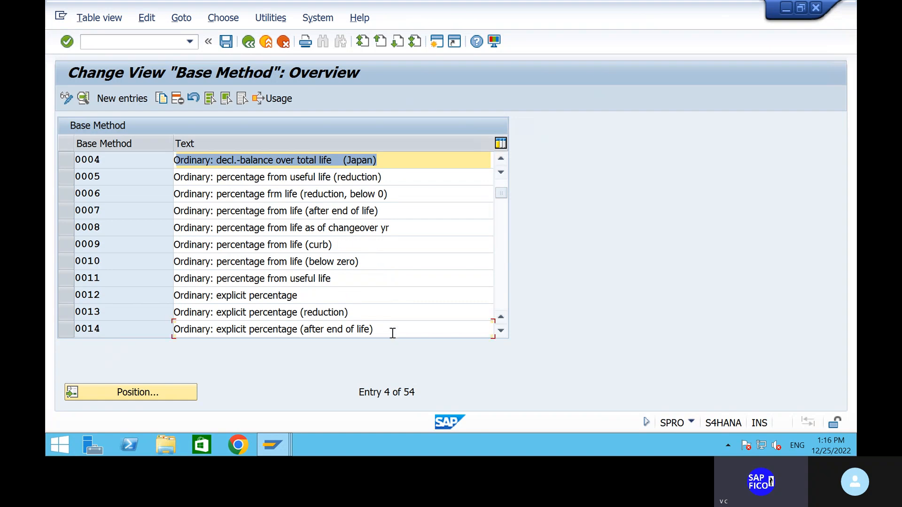
double_click(393, 332)
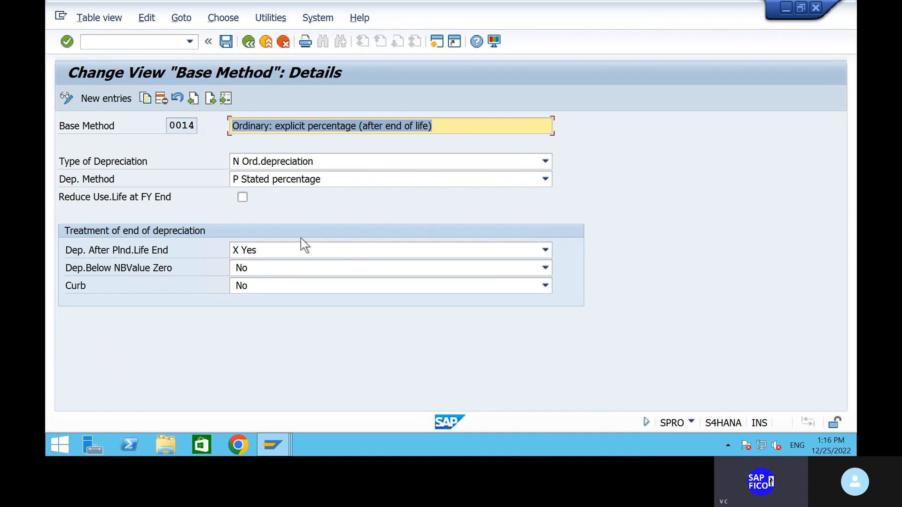
Return to the base method overview and check the Notepad configuration list for the multilevel methods transaction code
click(250, 46)
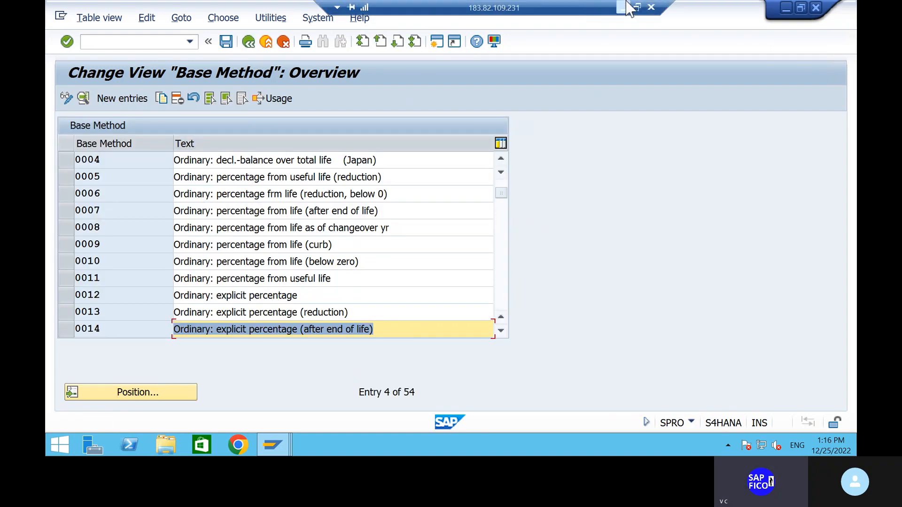
click(627, 5)
scroll(380, 336, down, 2)
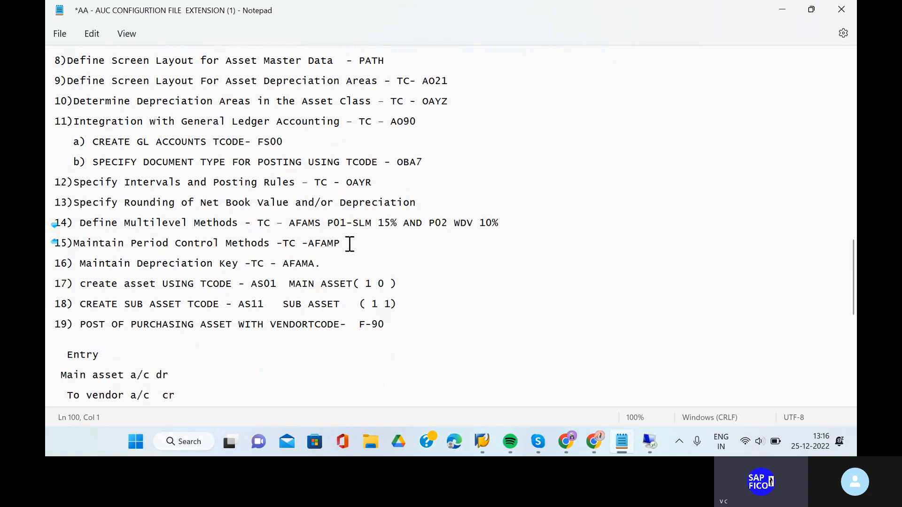
click(321, 222)
click(645, 452)
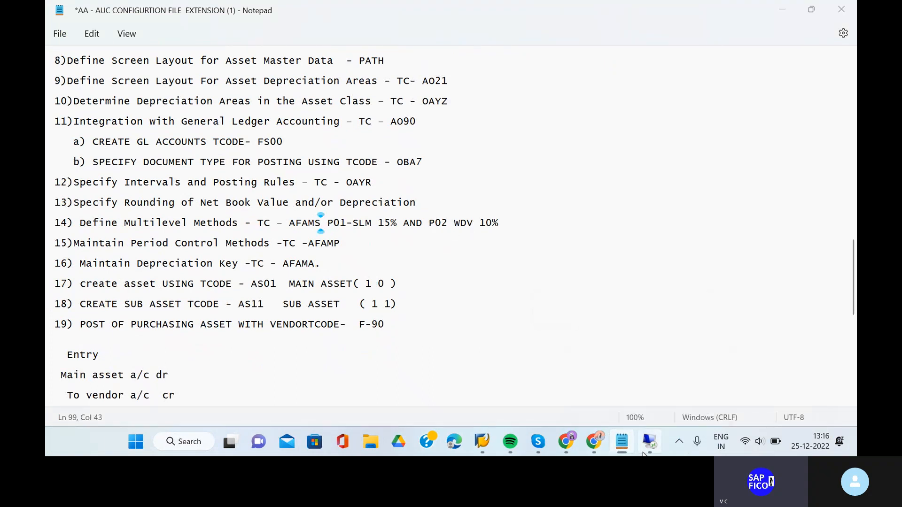
Leave the base methods and open transaction AFAMS for multilevel methods in SAP
click(149, 42)
text(/)
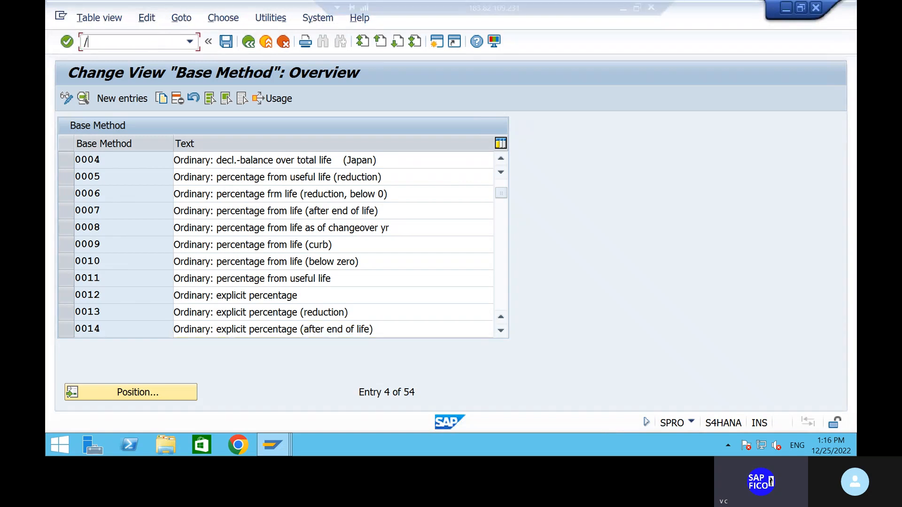
text(NAFAMS)
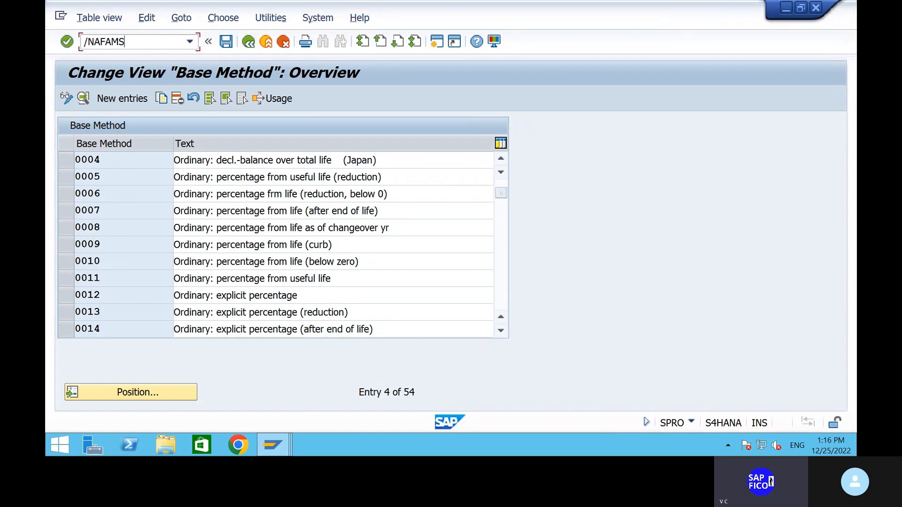
key(Return)
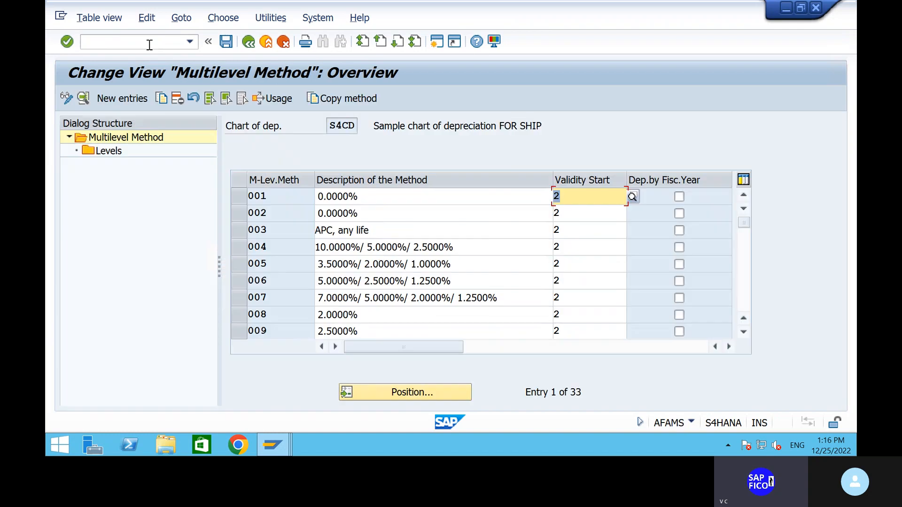
Create multilevel method P01 named STRAIGHT LINE METHOD 7% with validity start 2 From ordinary depreciation start date
click(114, 97)
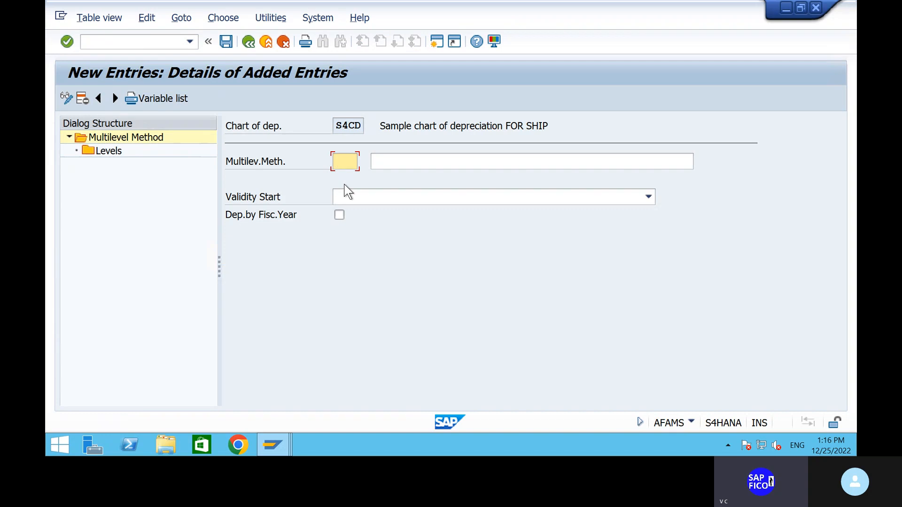
text(P01)
click(413, 159)
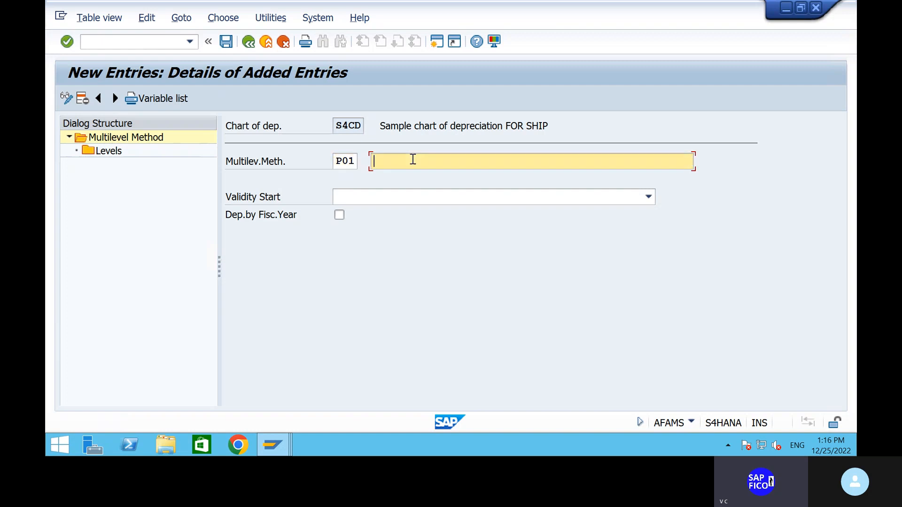
text(STRAIGHT LINE METHOD )
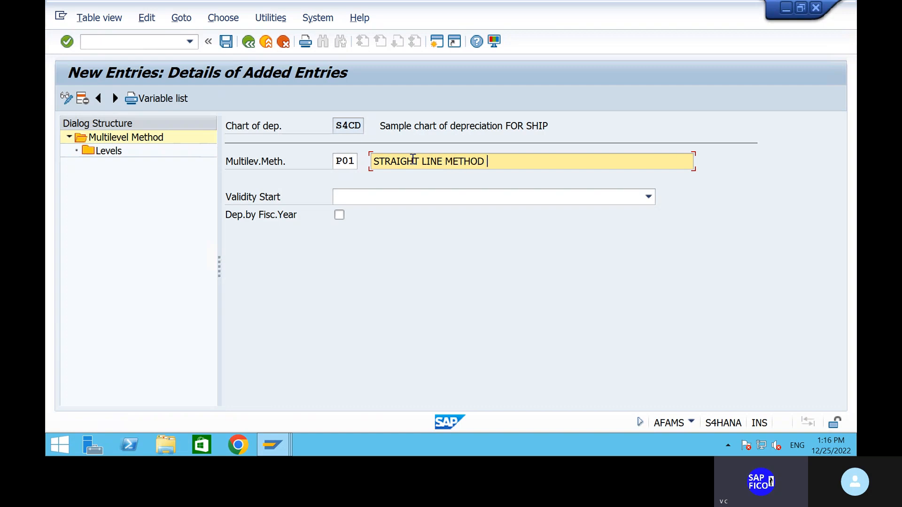
text(7%)
click(387, 198)
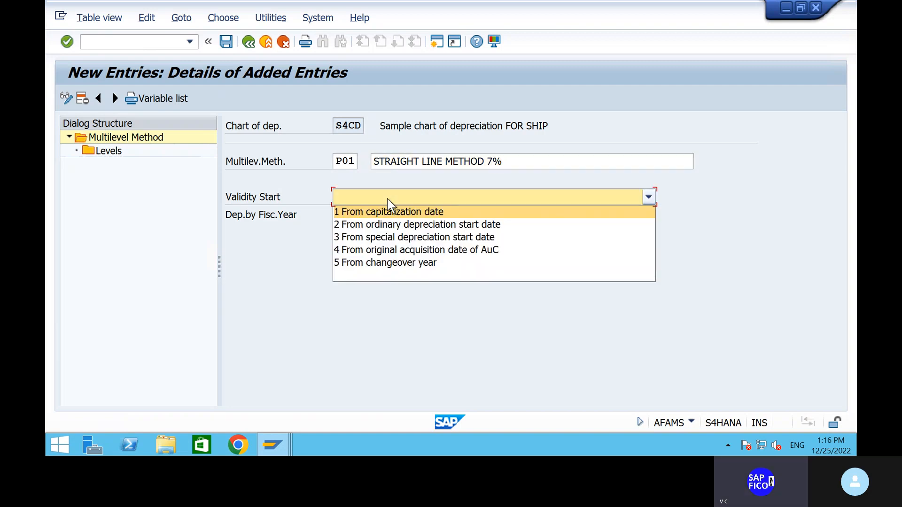
click(419, 224)
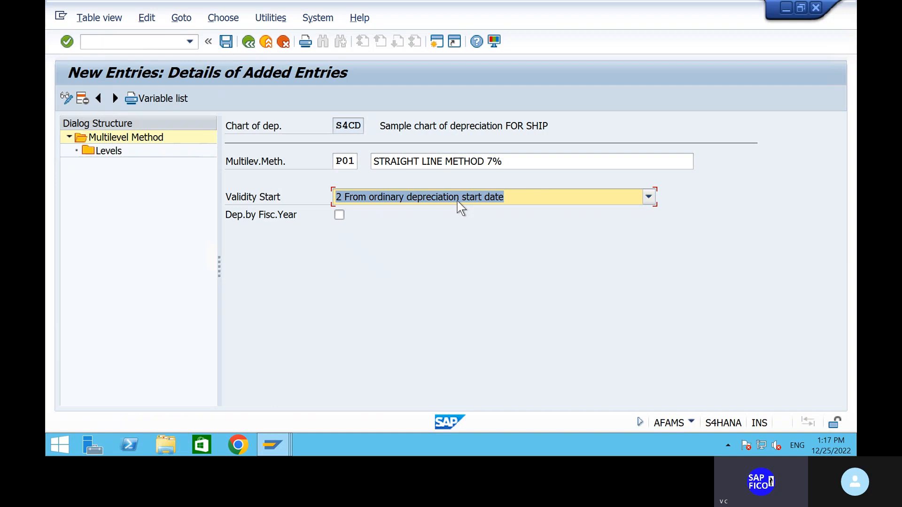
Open the levels of method P01 and add a new entry with acquisition year 9999
click(168, 149)
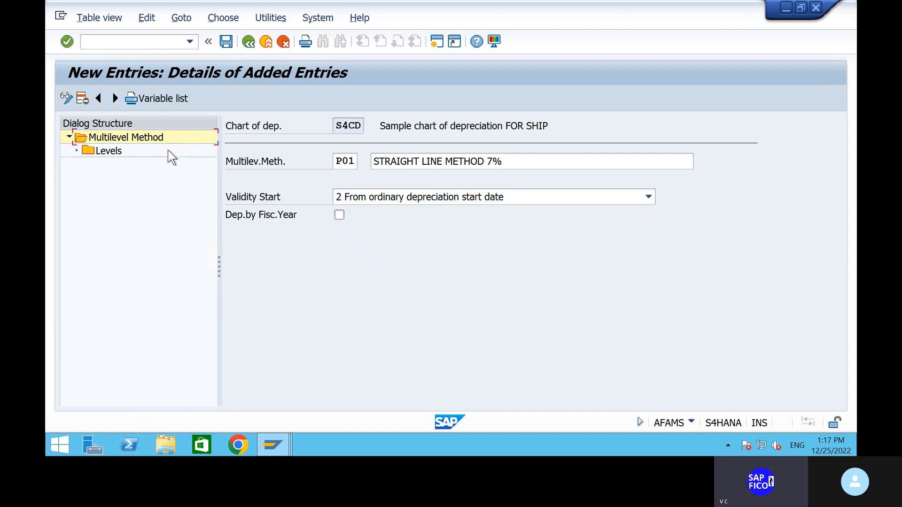
double_click(118, 150)
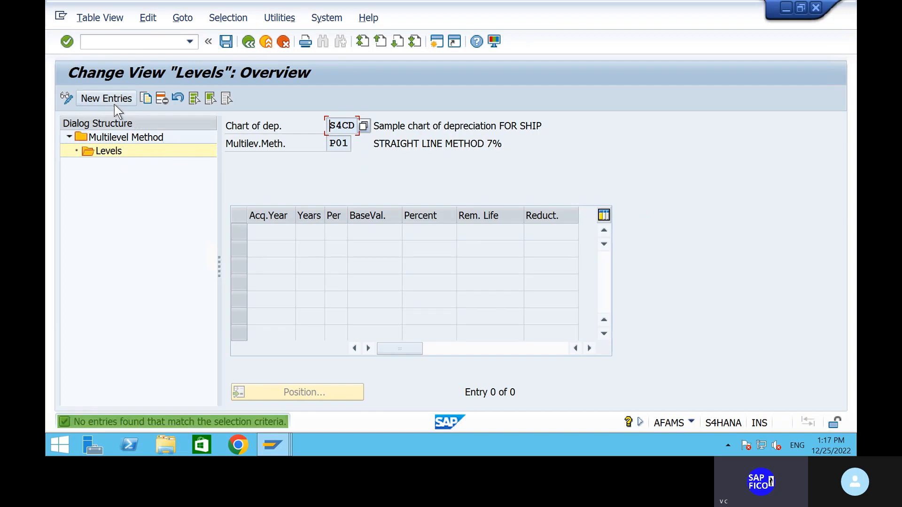
click(114, 104)
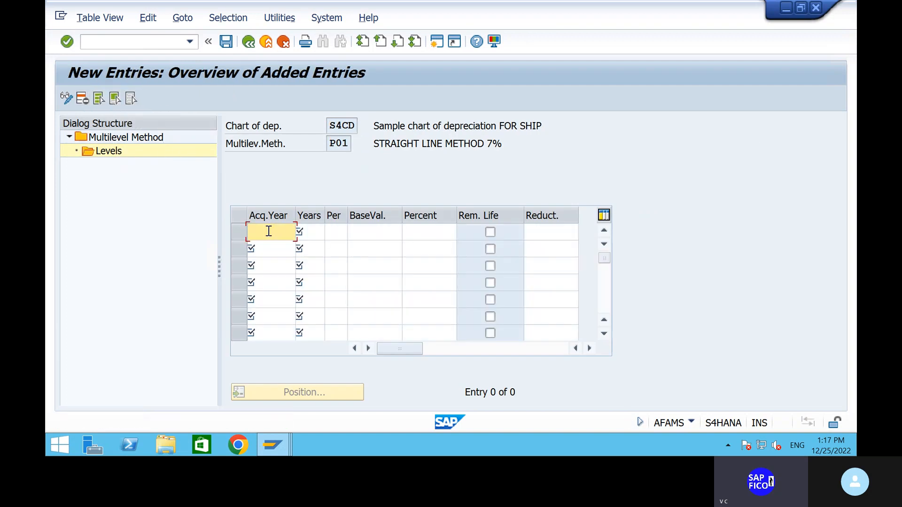
text(2002)
key(BackSpace)
key(BackSpace)
text(22)
key(BackSpace)
key(BackSpace)
key(BackSpace)
key(BackSpace)
text(9999)
Set the P01 level's years to 999 and its period to 12
click(318, 236)
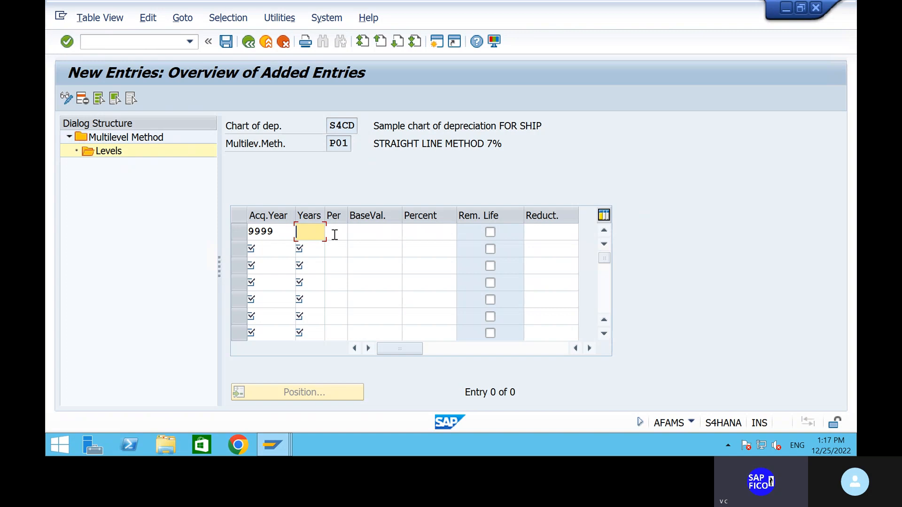
click(334, 234)
text(12)
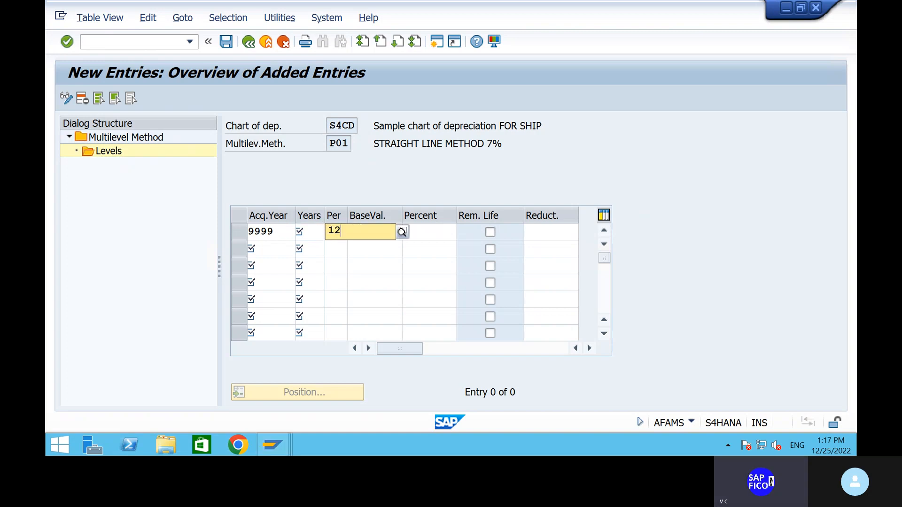
click(422, 230)
click(375, 233)
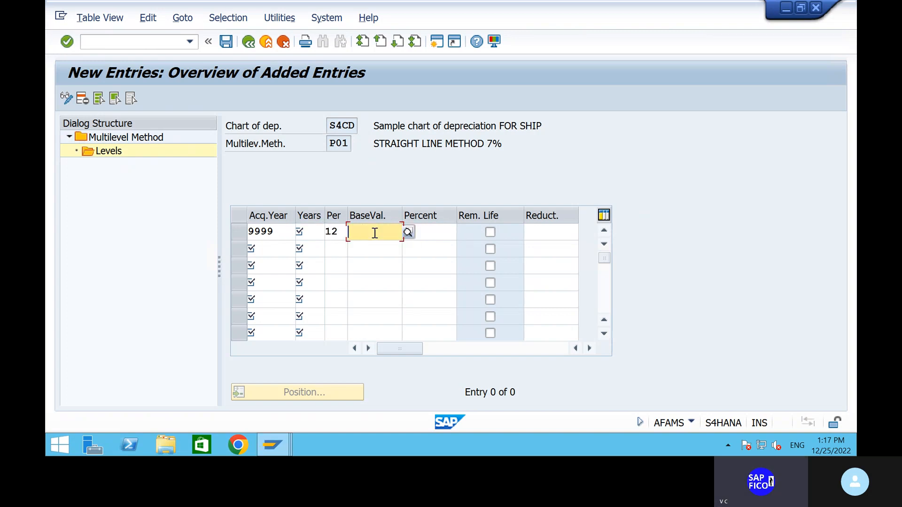
click(307, 231)
text(20)
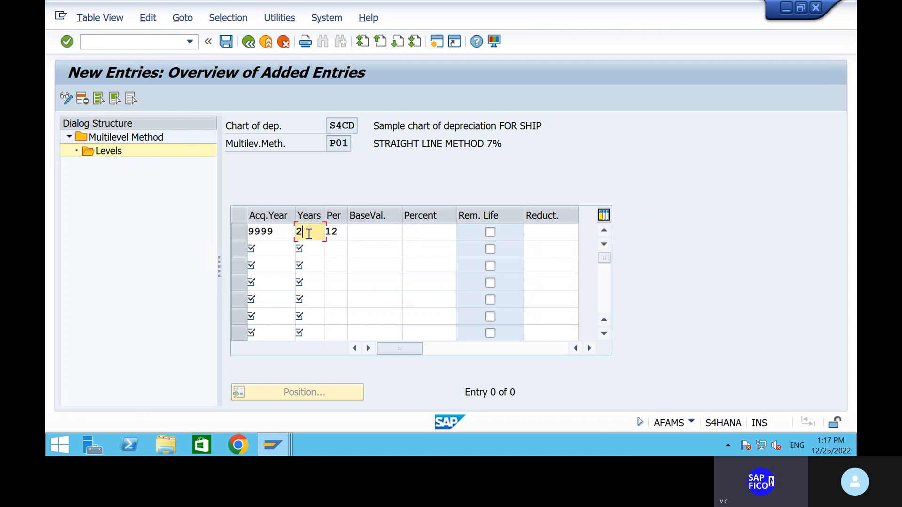
key(BackSpace)
key(BackSpace)
text(999)
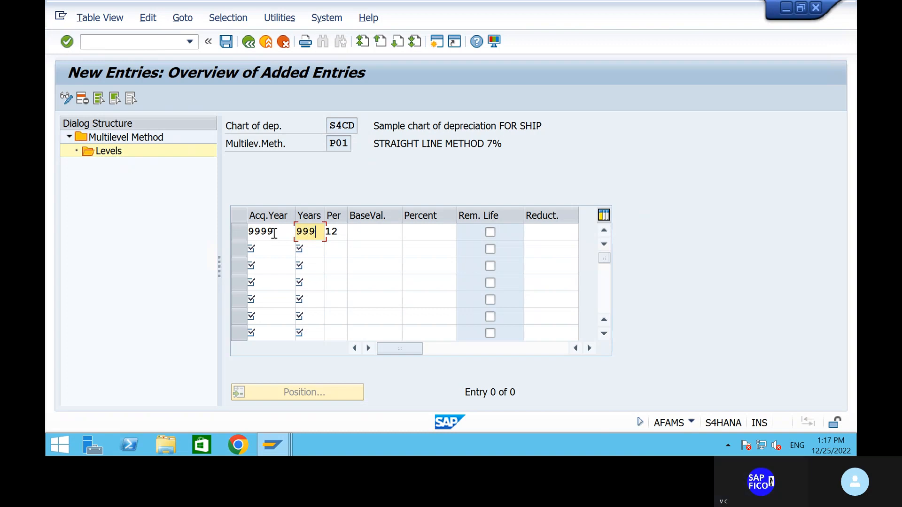
click(277, 233)
key(BackSpace)
key(BackSpace)
key(BackSpace)
key(BackSpace)
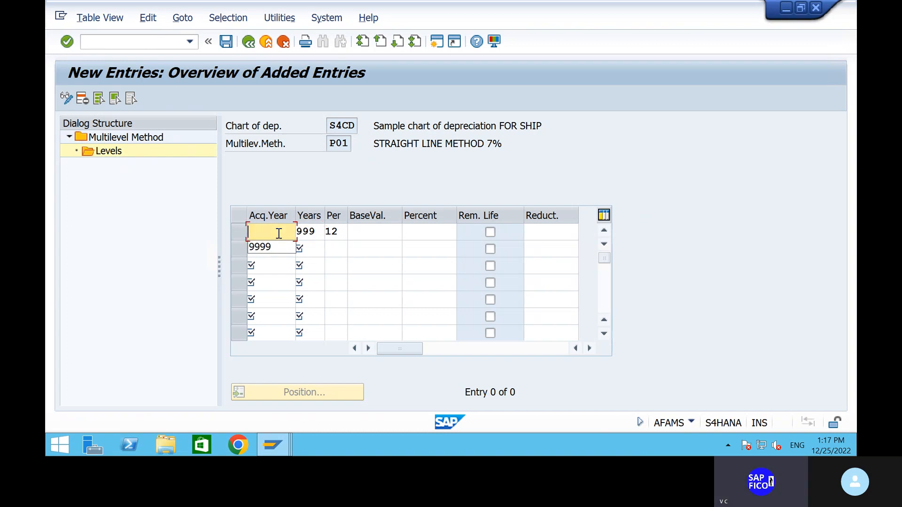
text(2022)
key(BackSpace)
key(BackSpace)
key(BackSpace)
key(BackSpace)
text(9999)
Assign base value 01 Acquisition value to the P01 level and set its percentage to 7
click(372, 235)
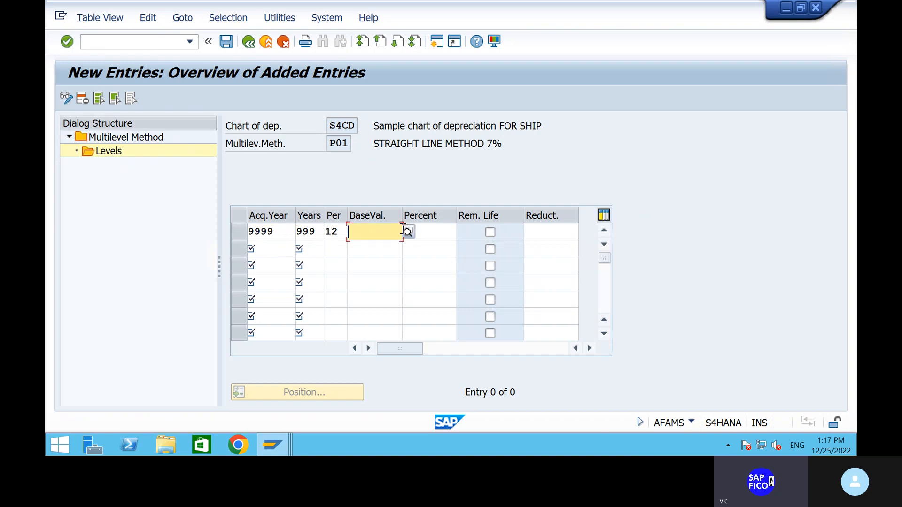
click(409, 232)
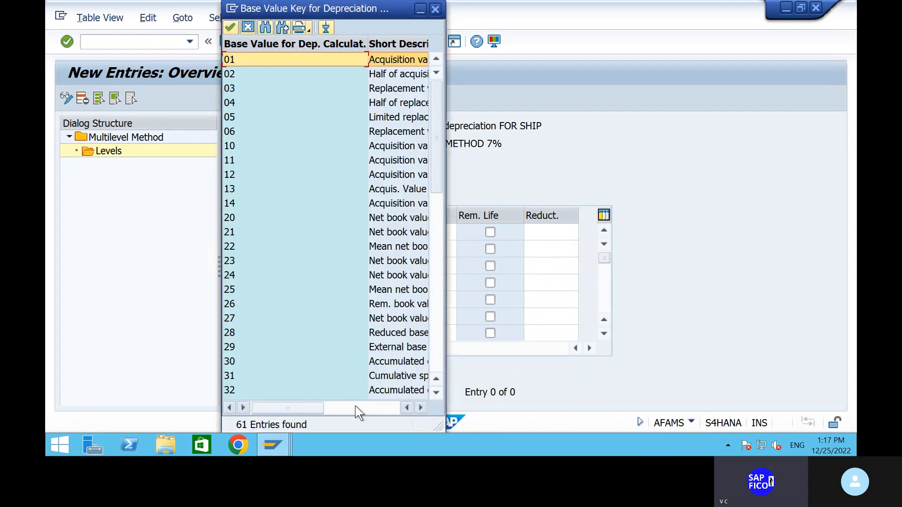
click(382, 203)
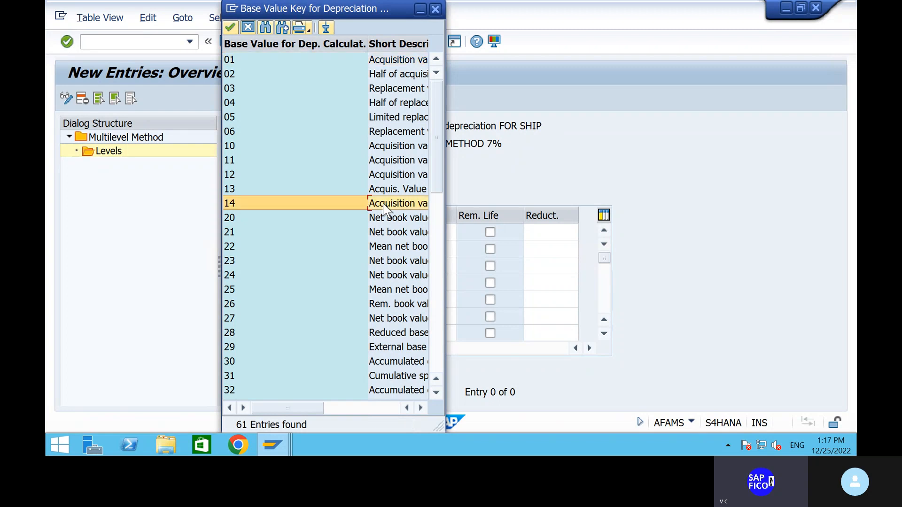
click(340, 412)
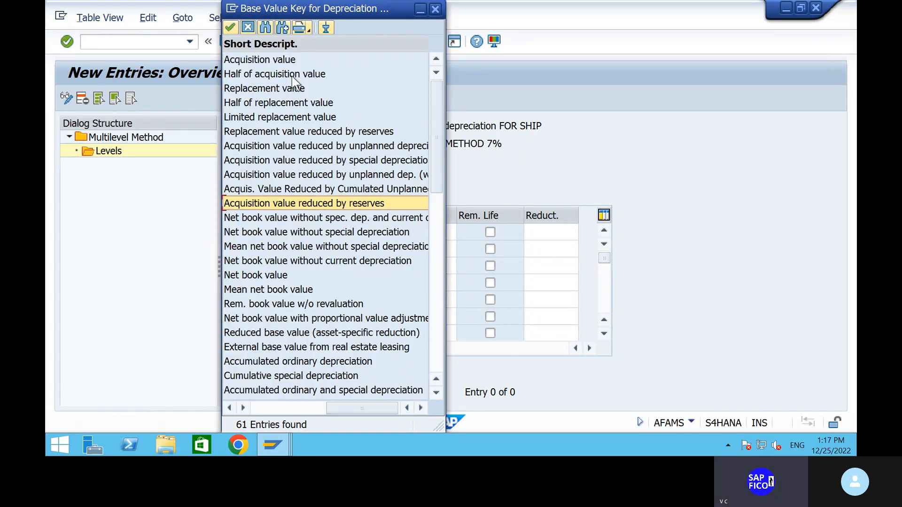
click(264, 61)
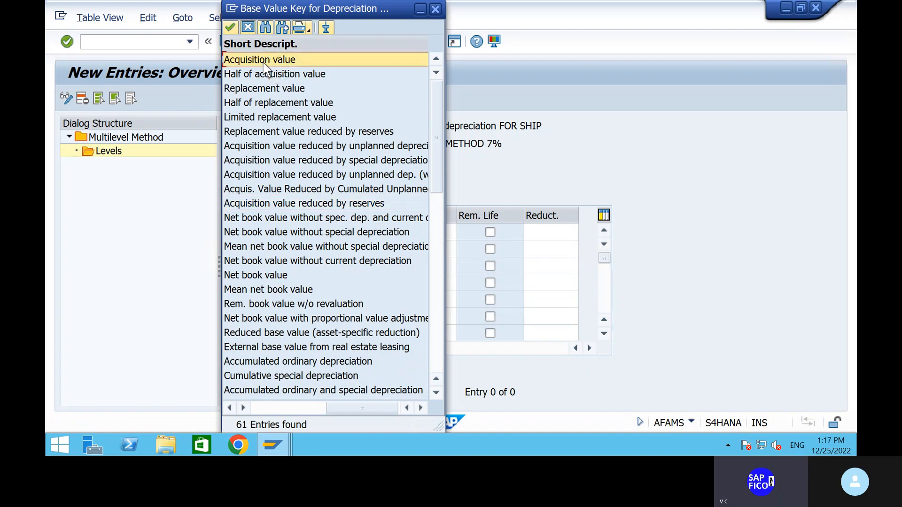
click(306, 403)
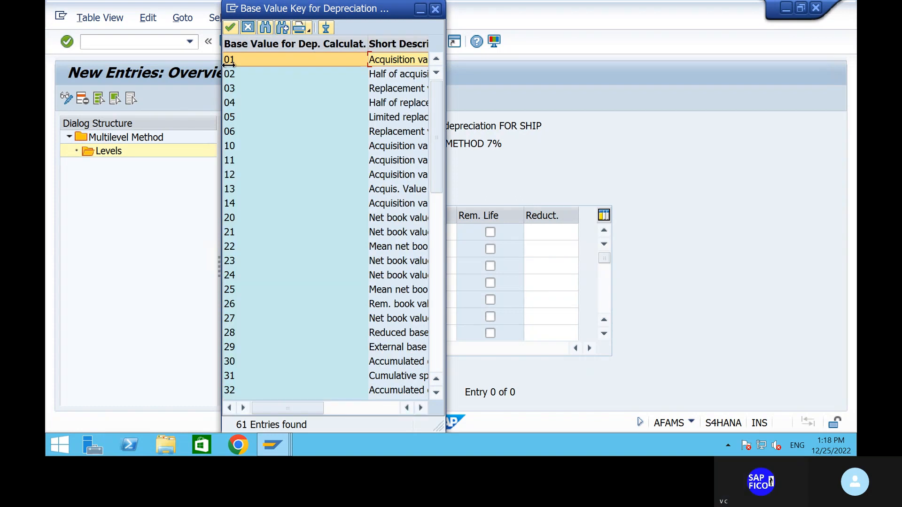
click(228, 28)
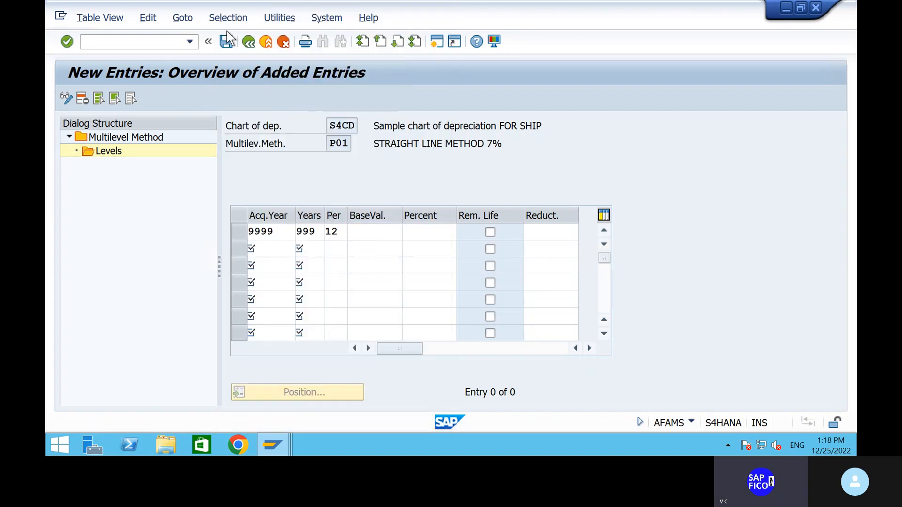
click(436, 232)
text(7)
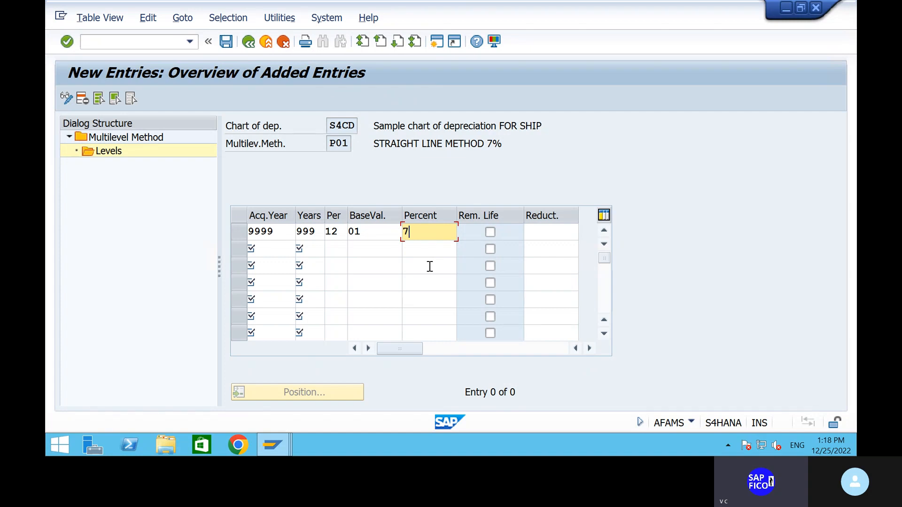
key(Return)
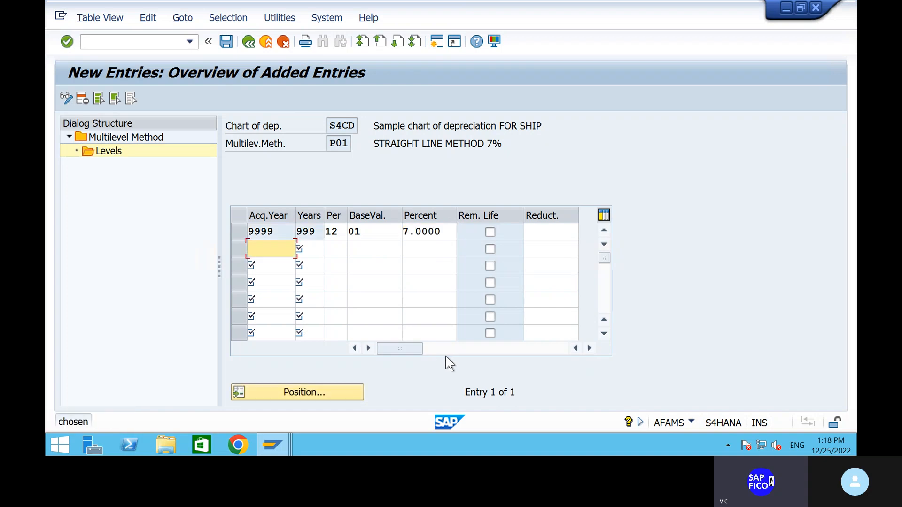
Save the P01 level under the proposed customizing request and return to the multilevel method overview
click(227, 43)
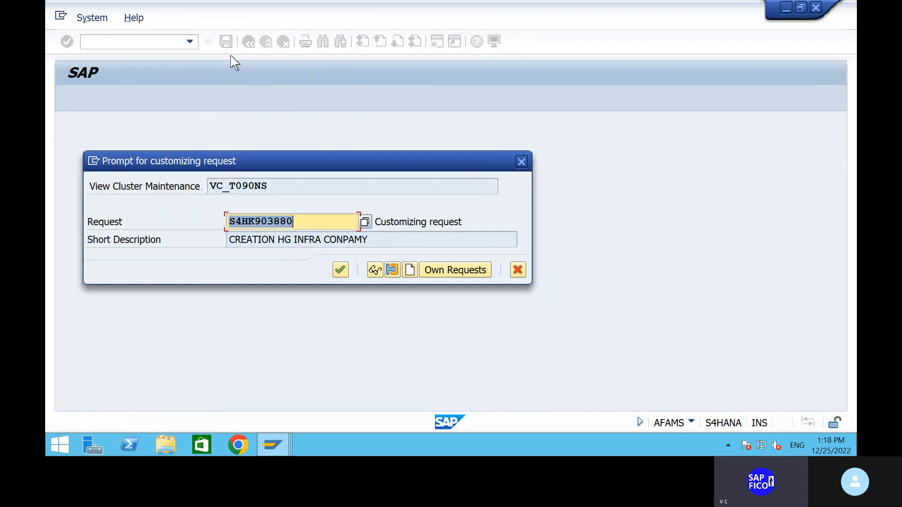
click(340, 274)
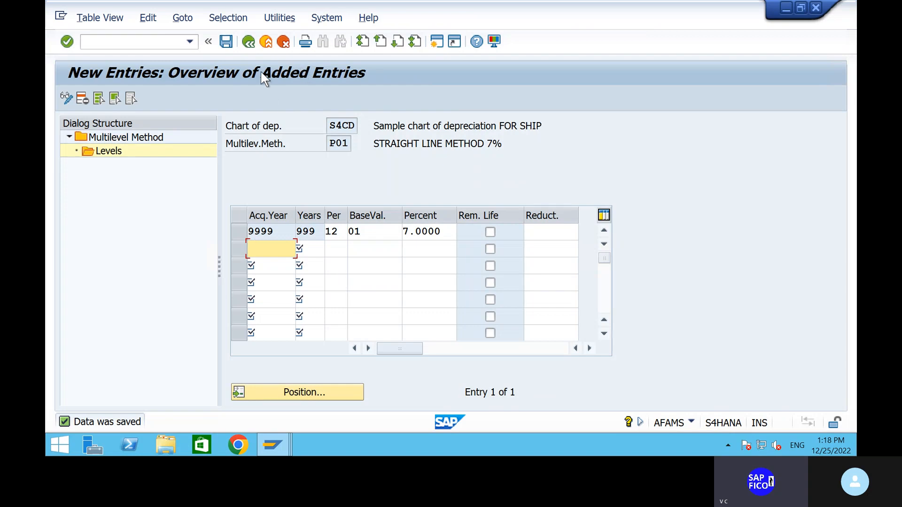
click(249, 43)
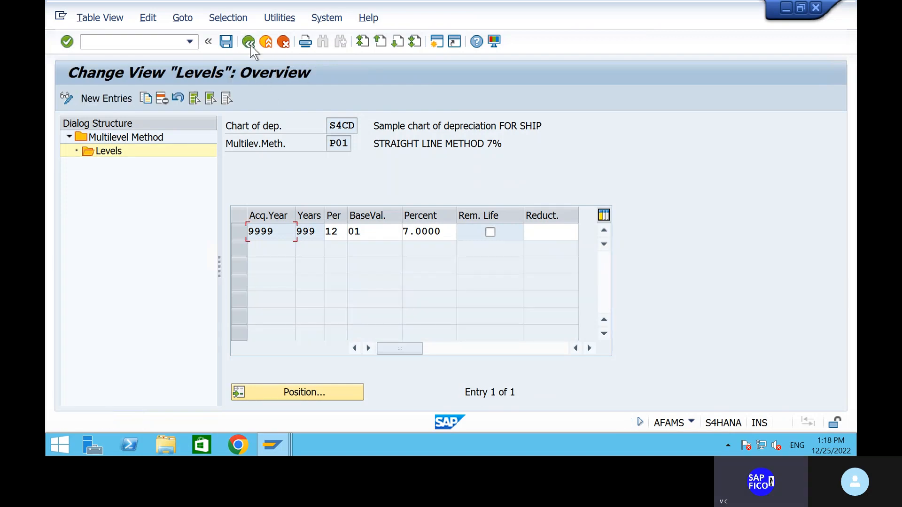
click(250, 46)
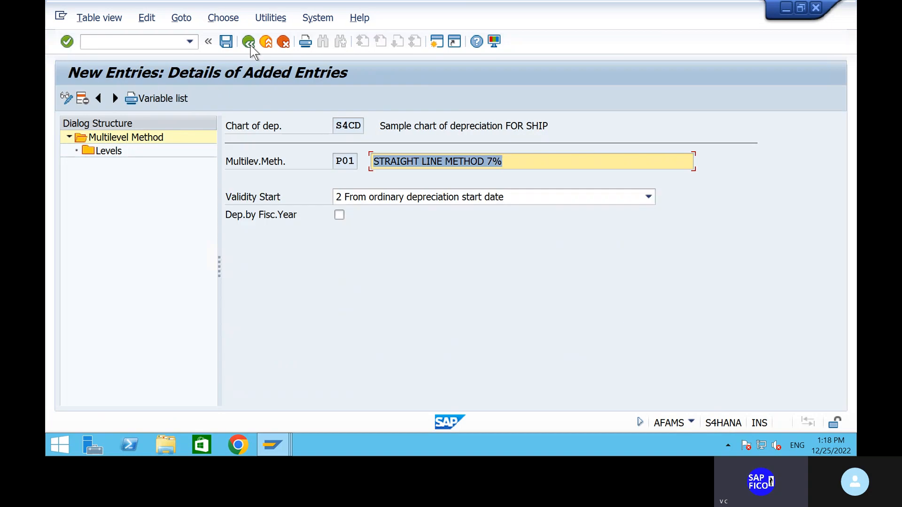
click(250, 43)
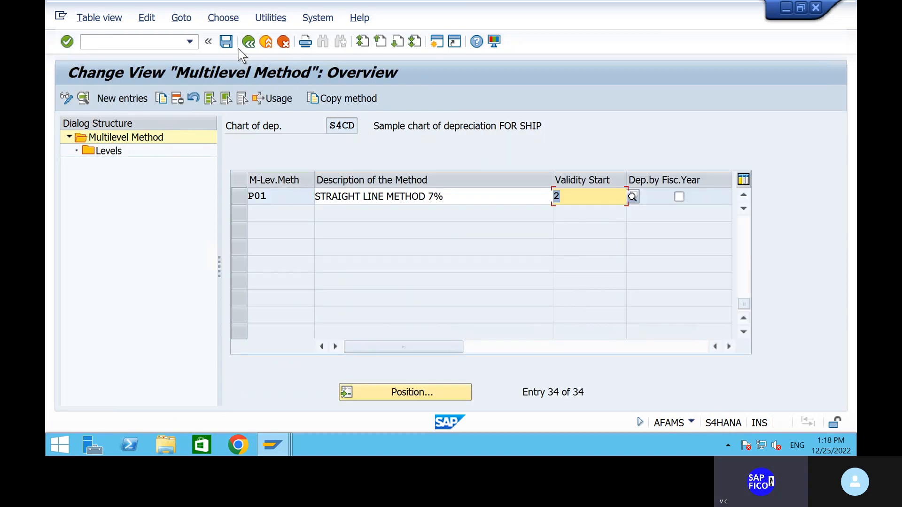
Create multilevel method P02 described as WRITTEN DOWN VALUE METHOD 10%, with validity starting from the ordinary depreciation start date
click(130, 101)
text(P)
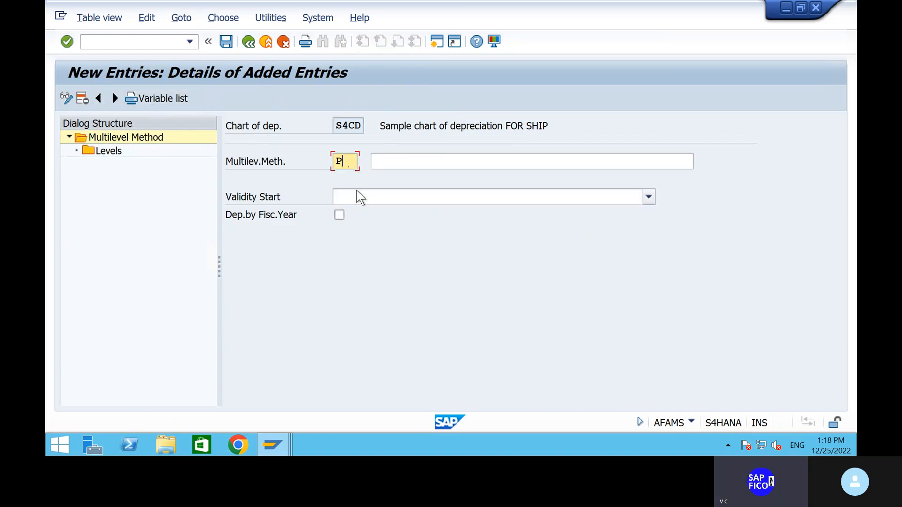
text(02)
click(438, 159)
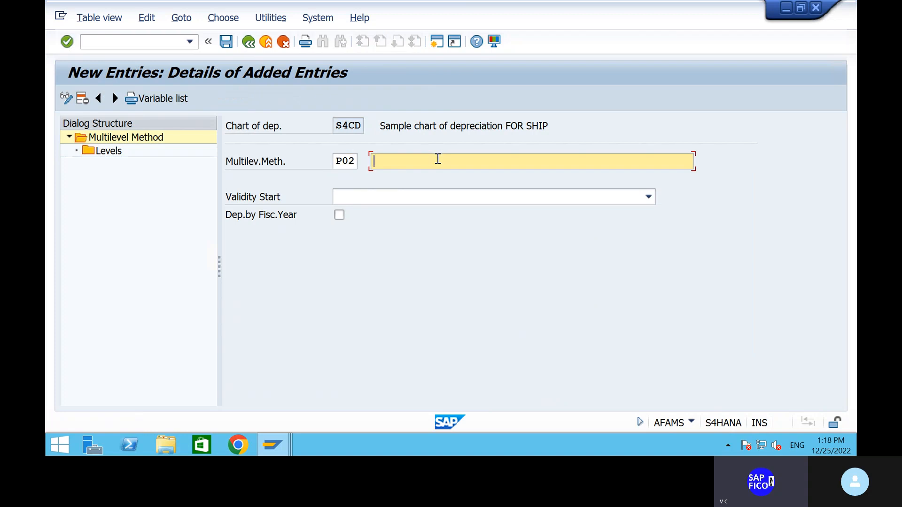
text(WRITTEN DOWN VALUE MET)
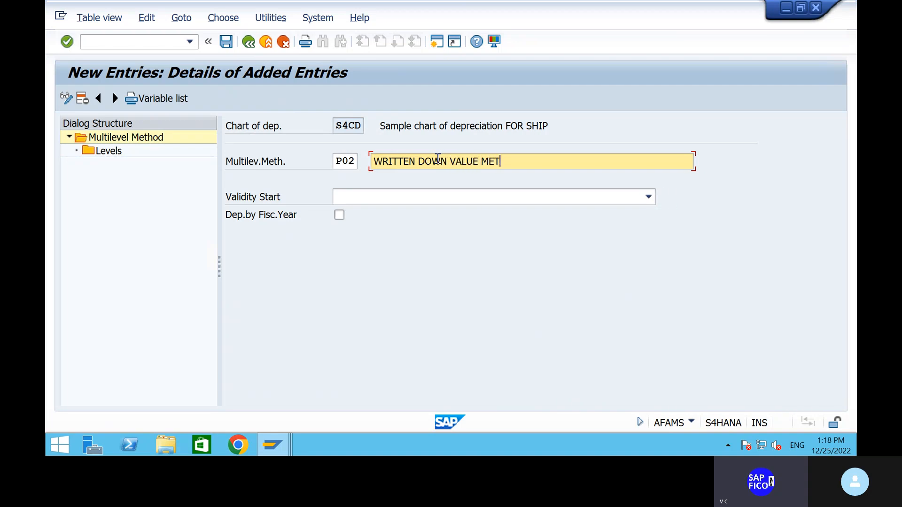
text(HOD 10%)
click(403, 198)
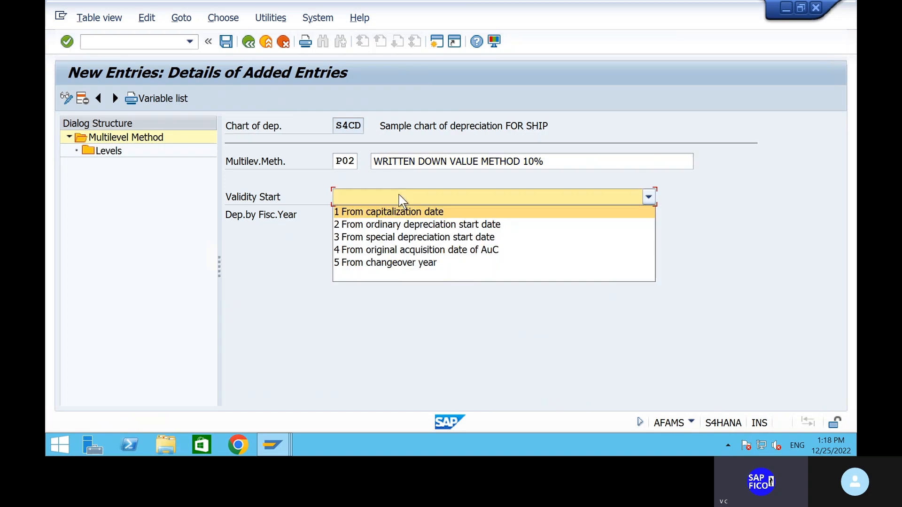
click(418, 226)
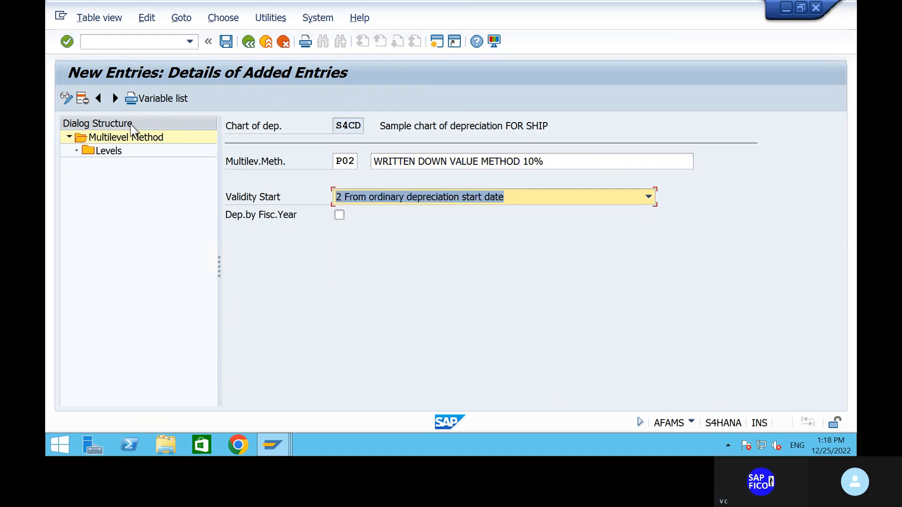
Open the levels of method P02 and add a new entry with acquisition year 9999
click(123, 154)
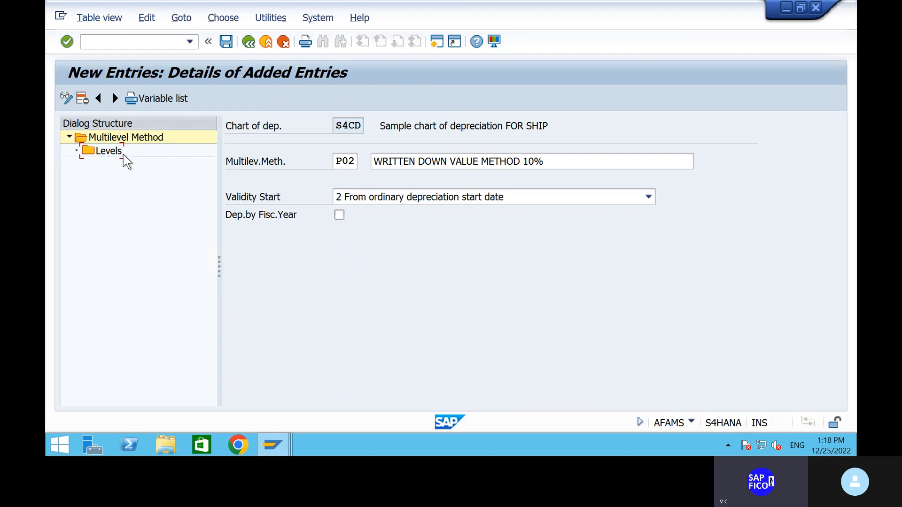
double_click(110, 155)
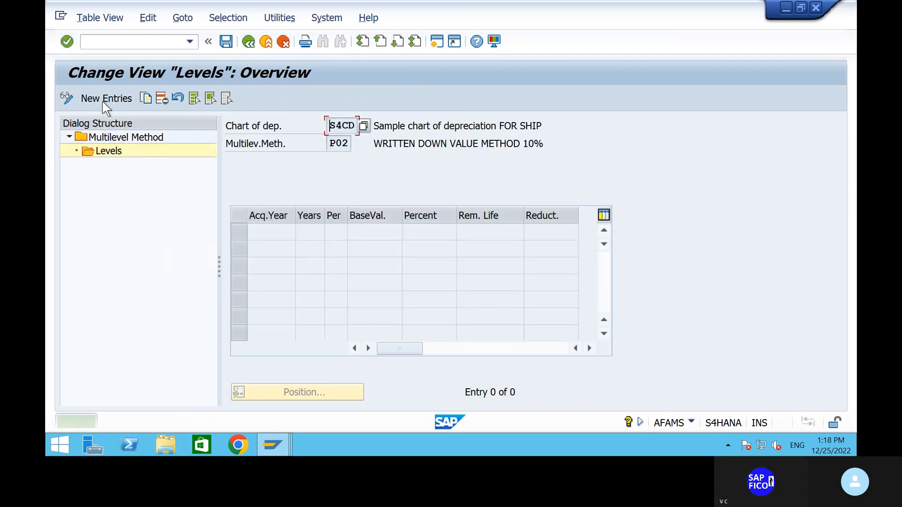
click(104, 101)
text(999)
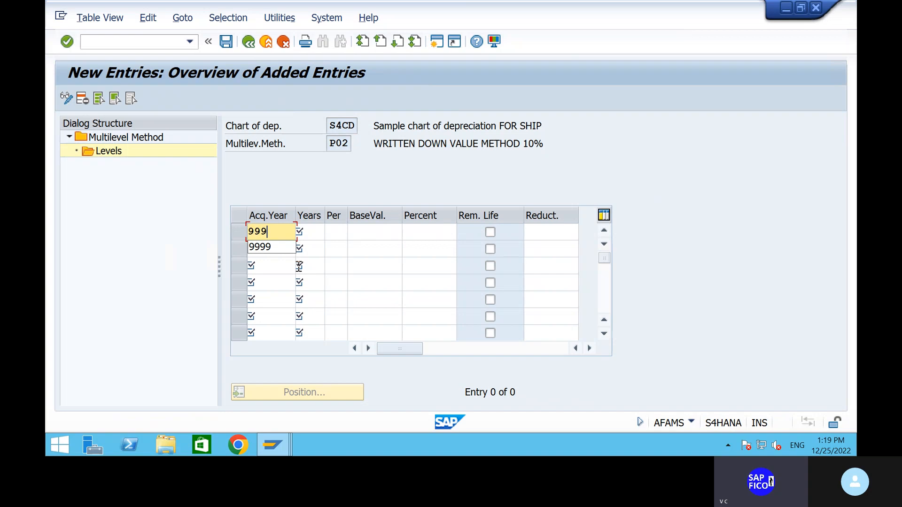
text(9)
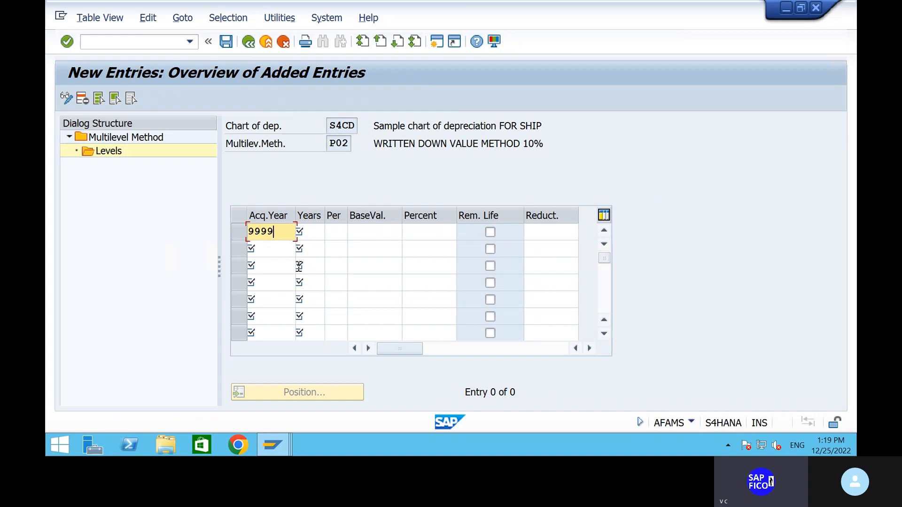
Set the P02 level's years to 999 and its period to 12
click(312, 229)
text(99)
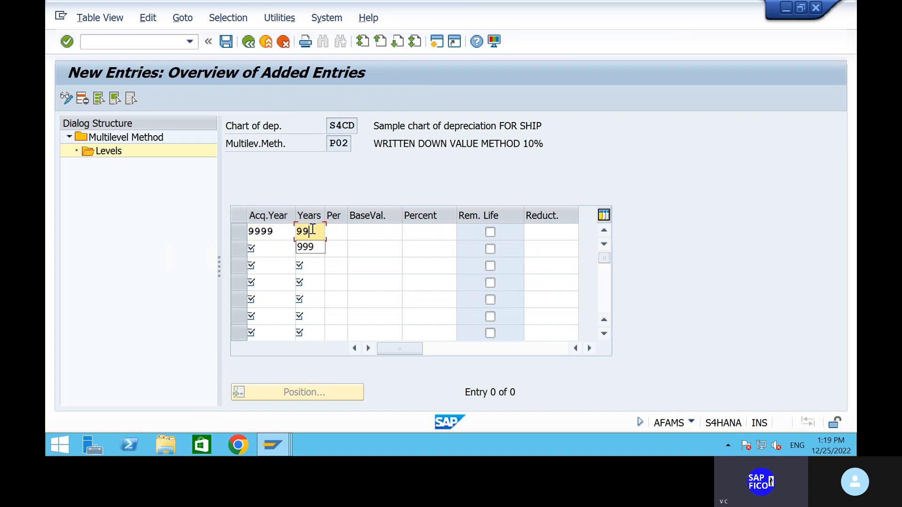
text(9)
click(344, 234)
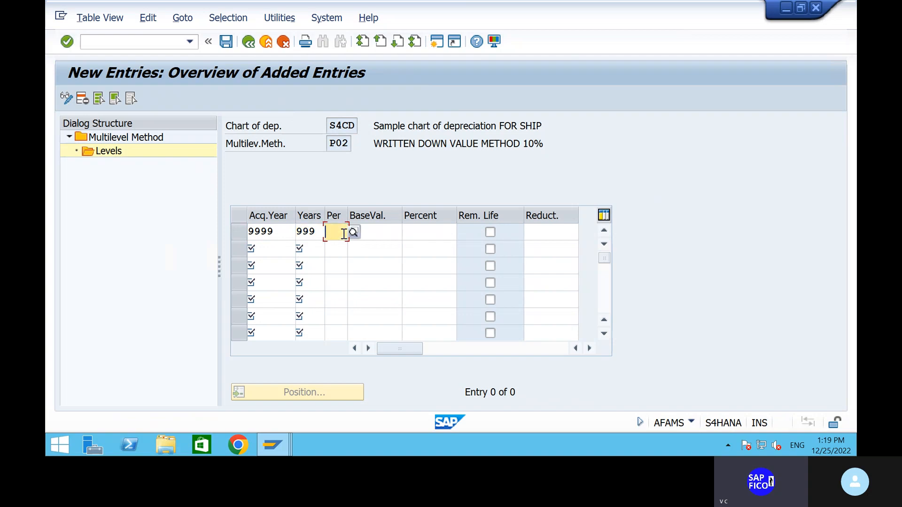
text(12)
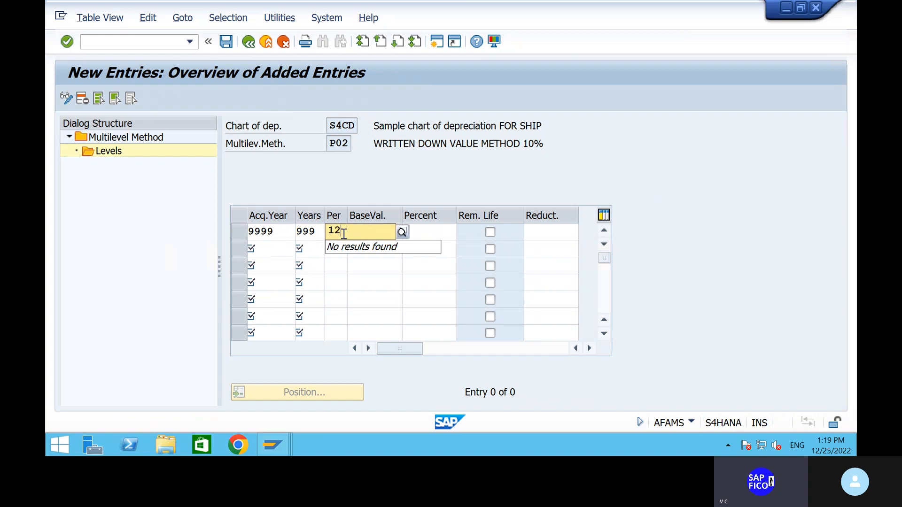
Assign base value 24 Net book value to the P02 level
click(432, 231)
click(380, 238)
text(24)
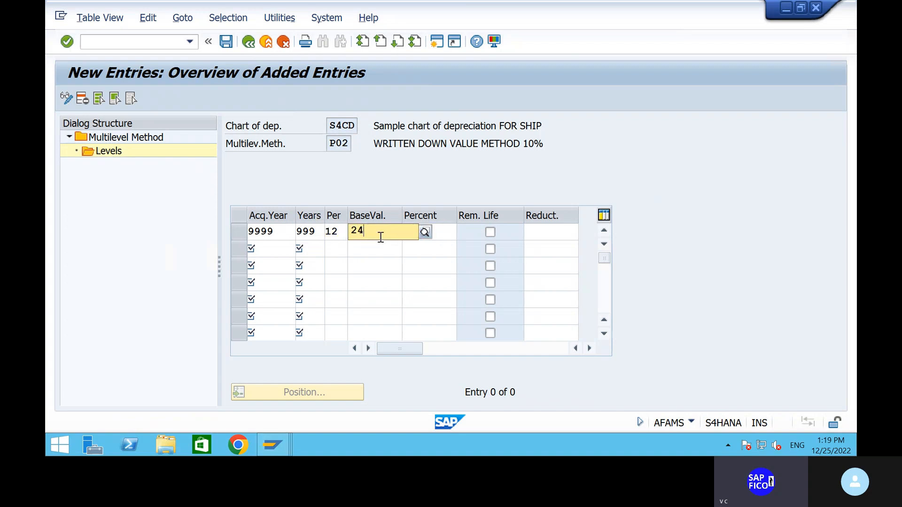
click(396, 260)
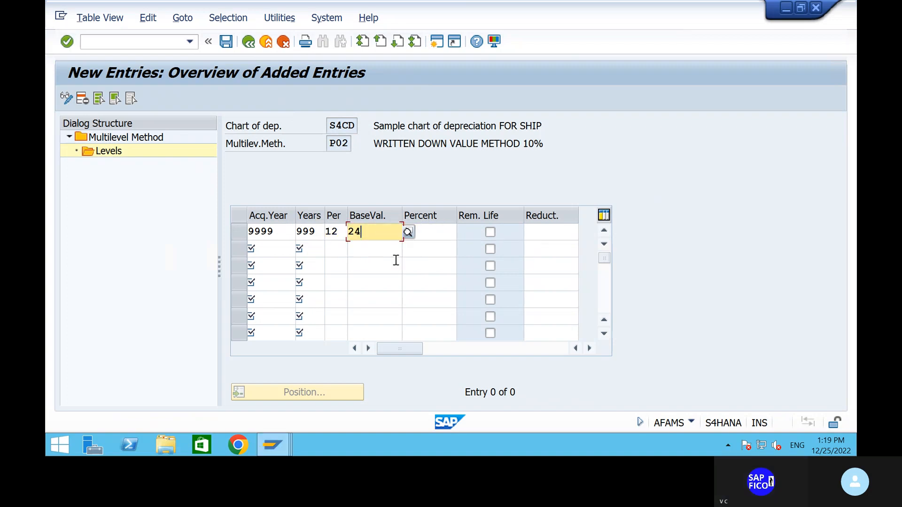
key(BackSpace)
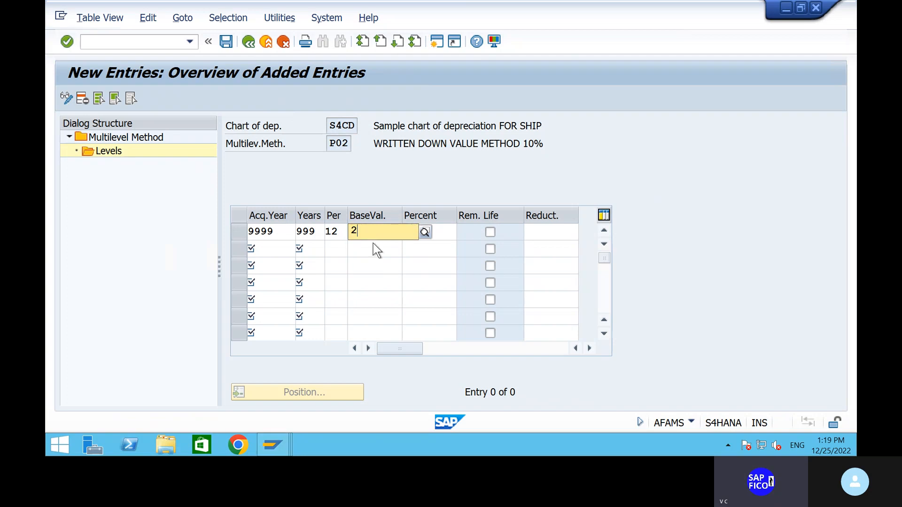
text(4)
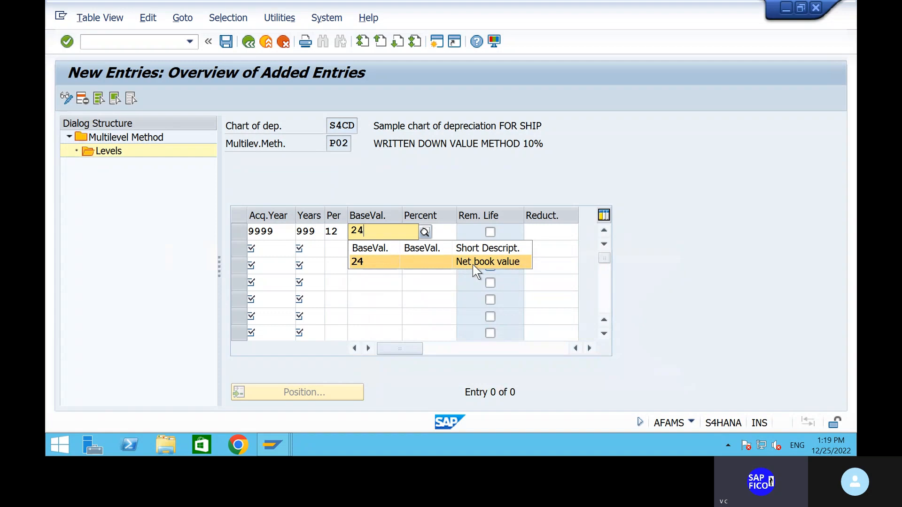
click(472, 264)
Set the P02 level's percentage to 10 and save the entry
click(432, 232)
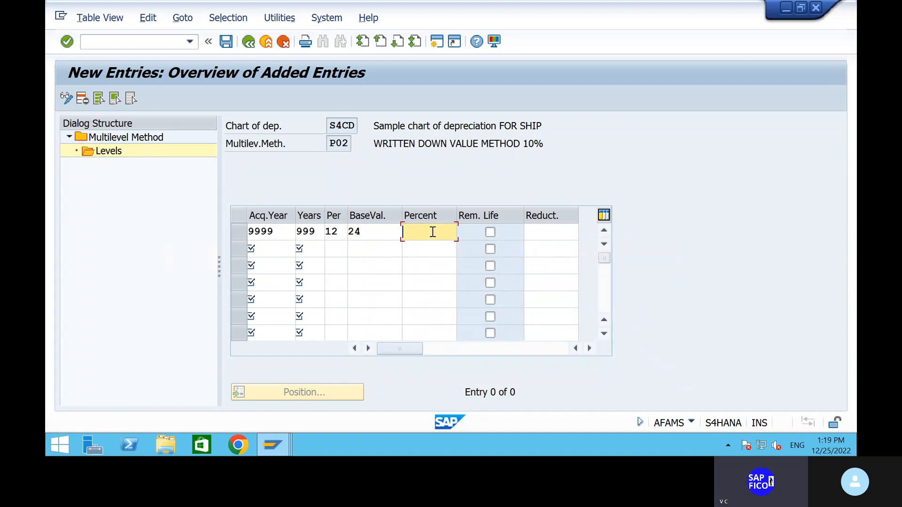
text(15)
key(BackSpace)
text(0)
key(Return)
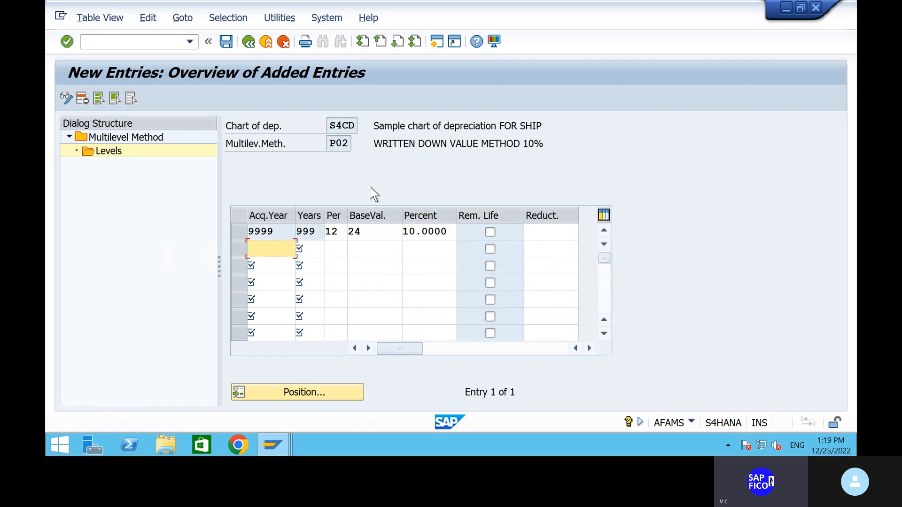
click(225, 41)
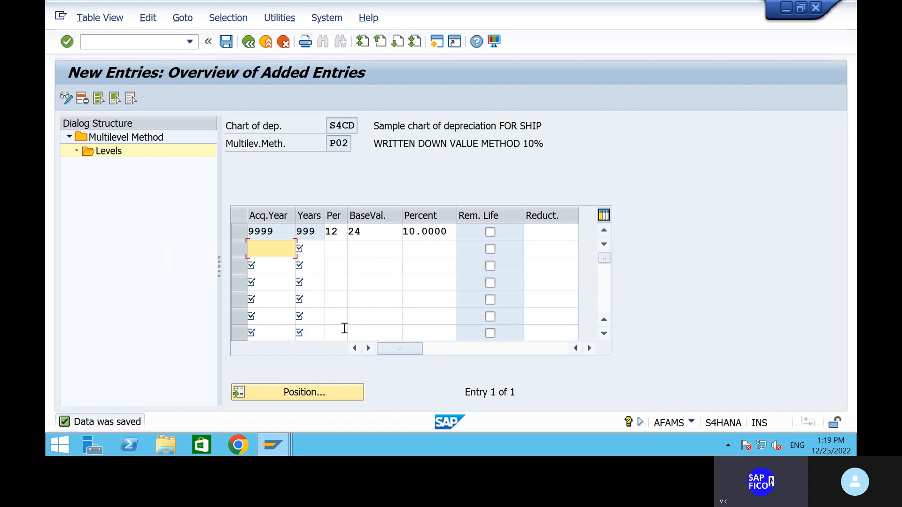
Look up the period control transaction in the Notepad configuration file, return to the SAP session and open it with /NAFAMP
mouse_move(630, 7)
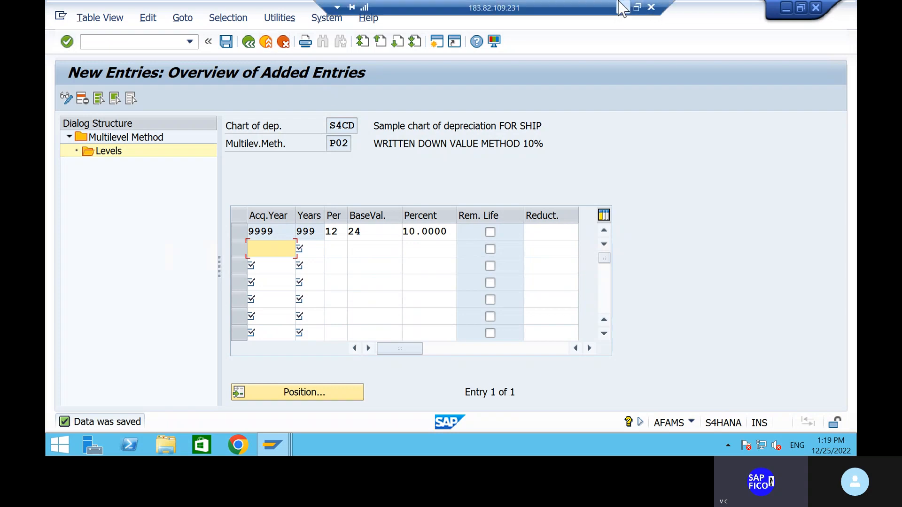
click(630, 7)
click(352, 246)
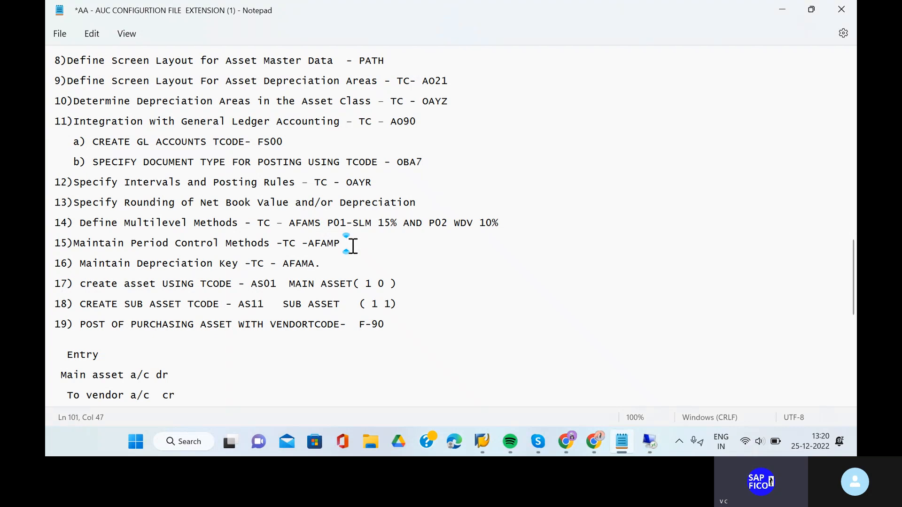
click(650, 441)
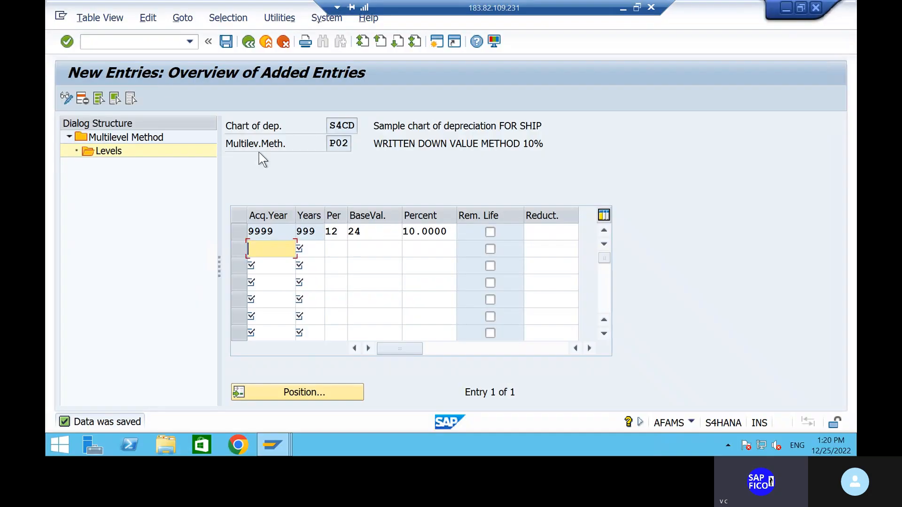
click(141, 41)
text(/)
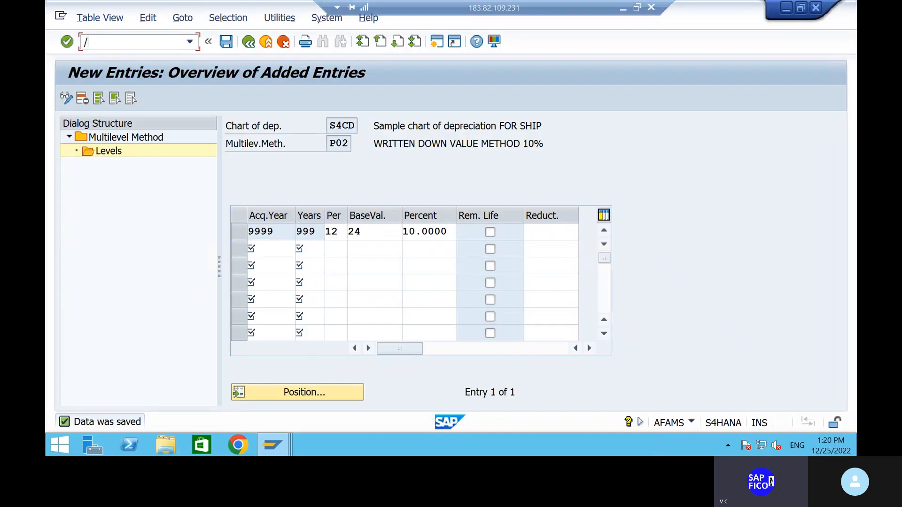
text(NAFAMP)
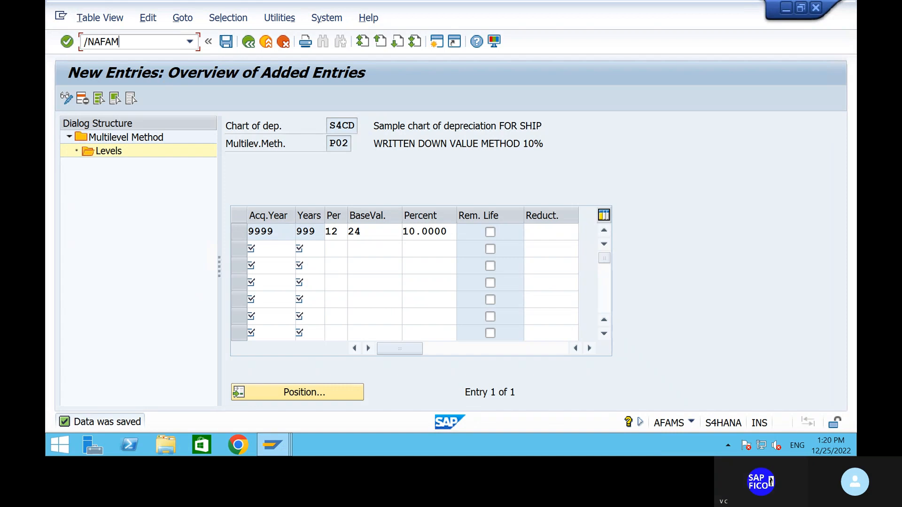
key(Return)
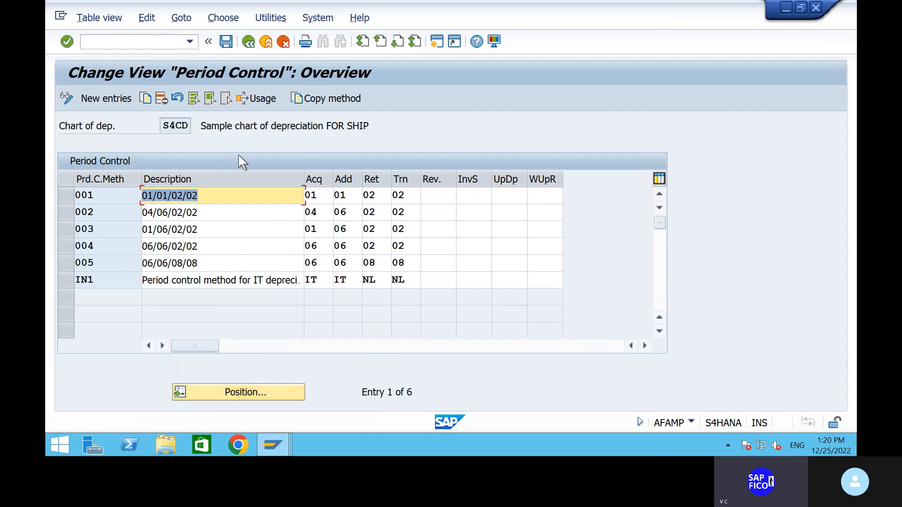
Open transaction OAYR for depreciation posting rules in a new SAP session
click(237, 192)
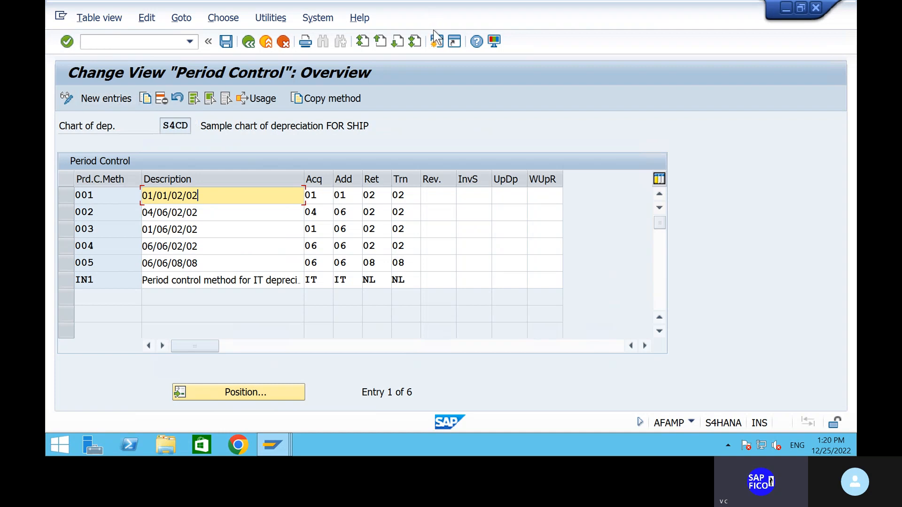
click(434, 45)
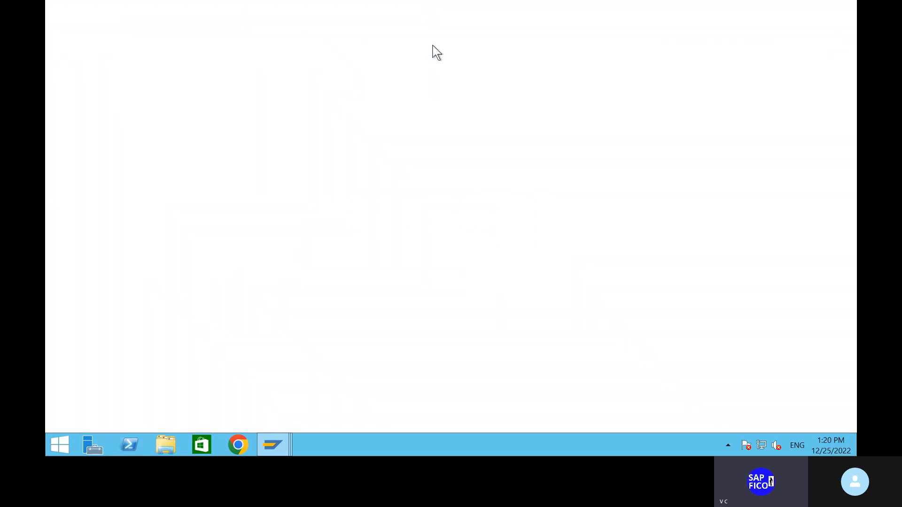
text(OAYZ)
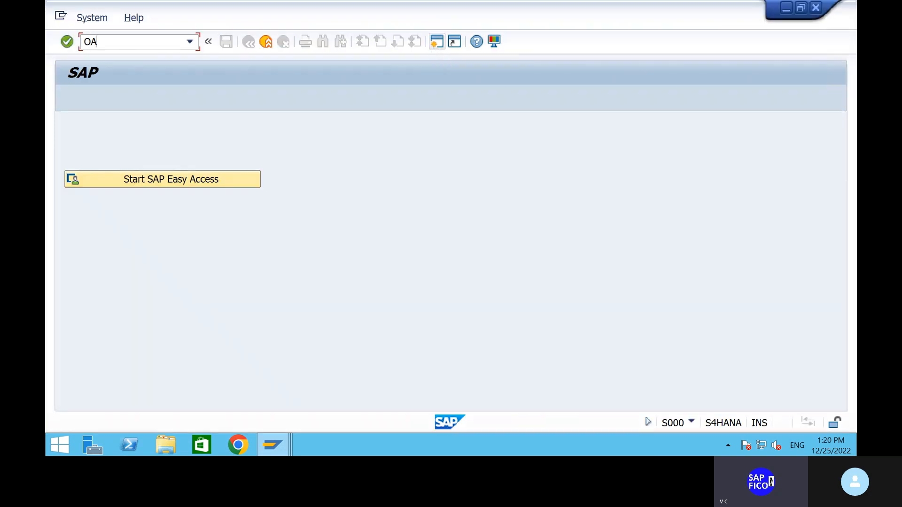
key(Return)
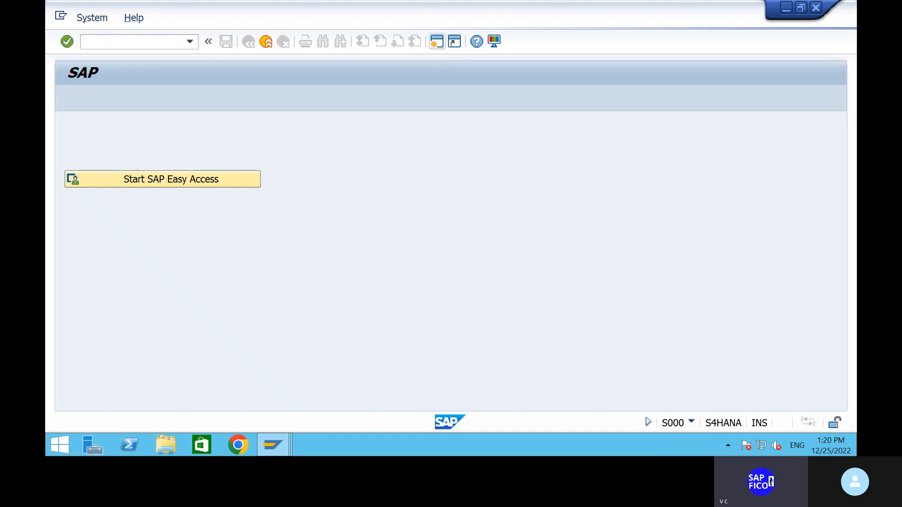
mouse_move(273, 449)
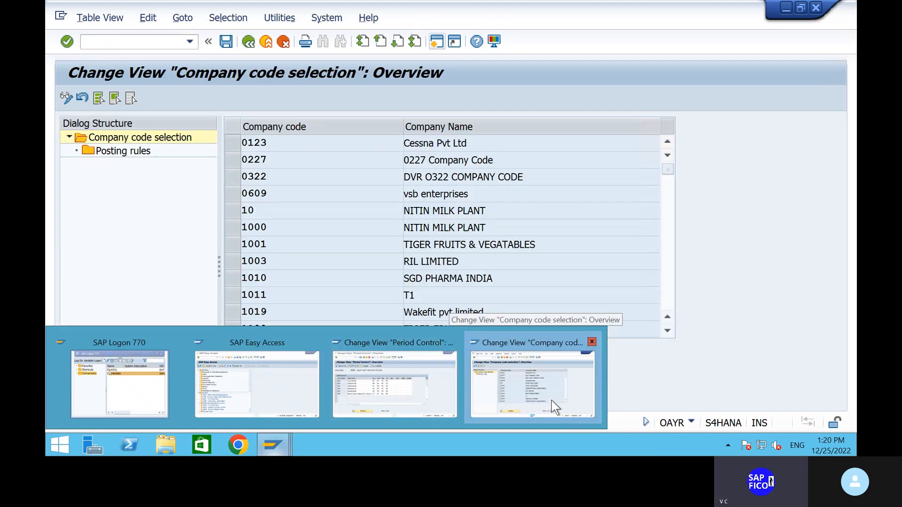
click(555, 405)
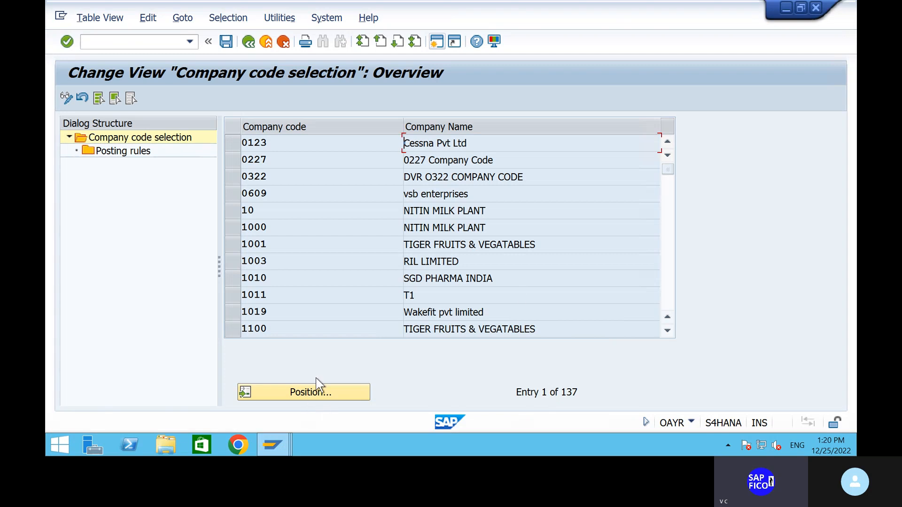
Find company code SHIP in the company code selection and open its posting rules
click(315, 391)
text(SHIP)
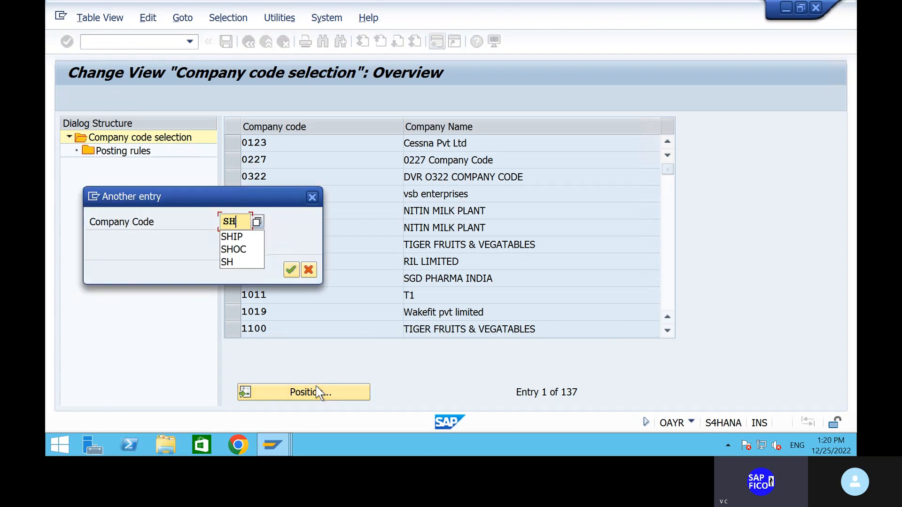
key(Return)
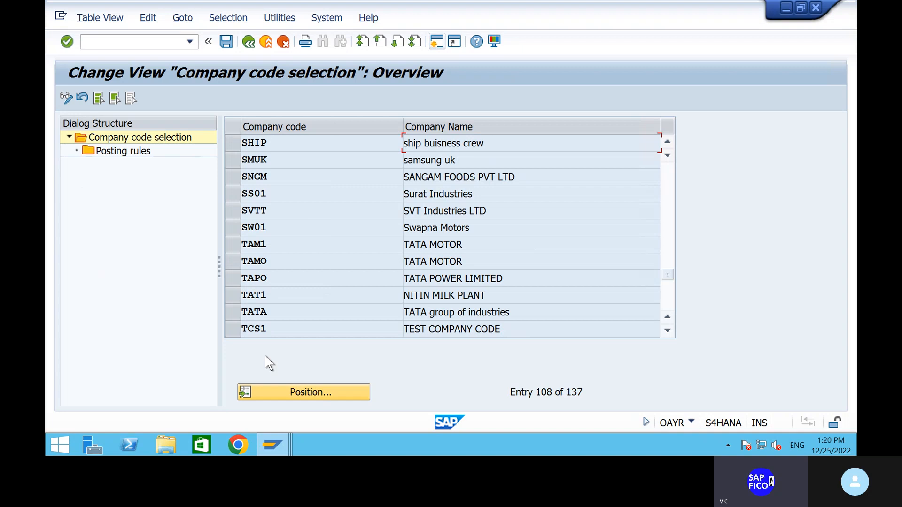
click(322, 142)
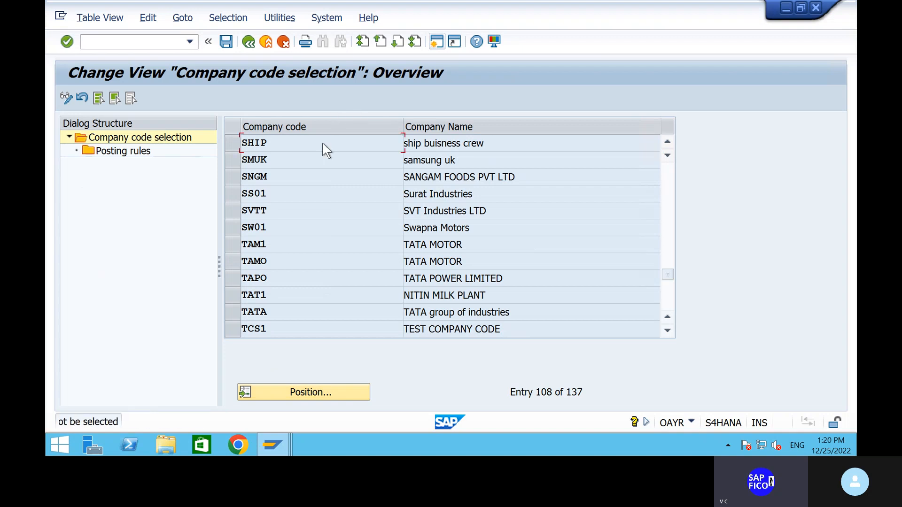
click(236, 142)
double_click(136, 154)
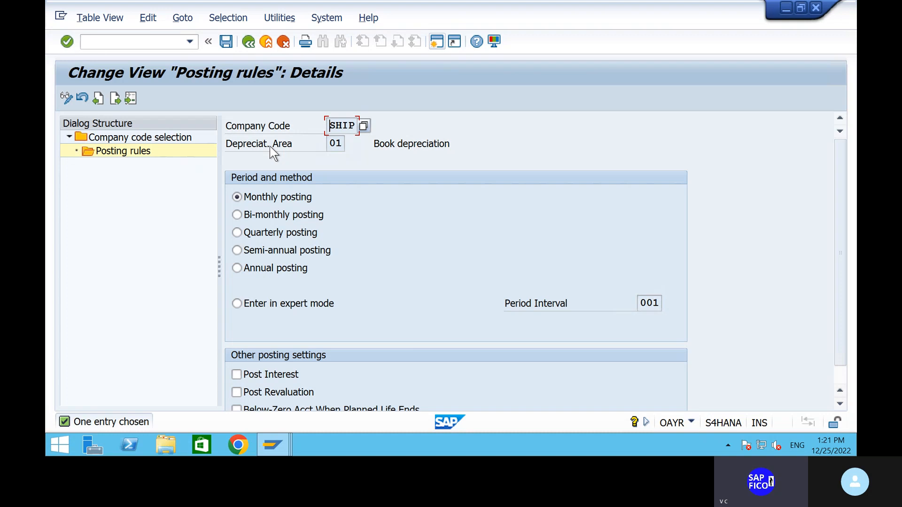
Leave the posting rules with /N and switch back to the SAP session showing the period control overview
click(105, 44)
text(/N)
key(Return)
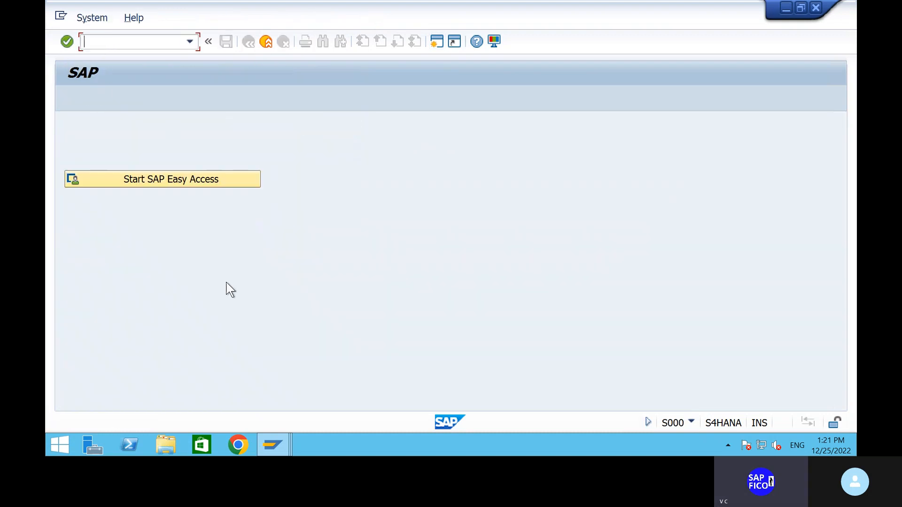
mouse_move(266, 435)
click(372, 398)
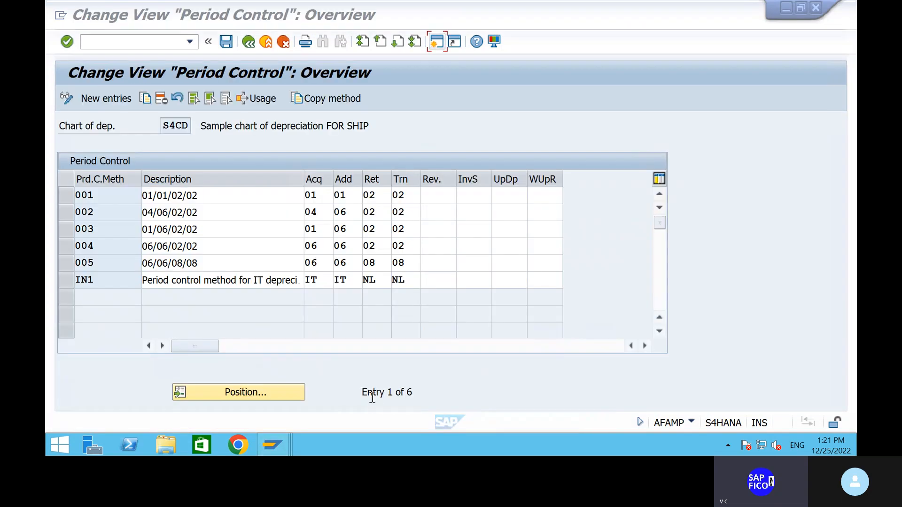
Review period control method 001 and examine the possible entries for its acquisition setting
click(111, 195)
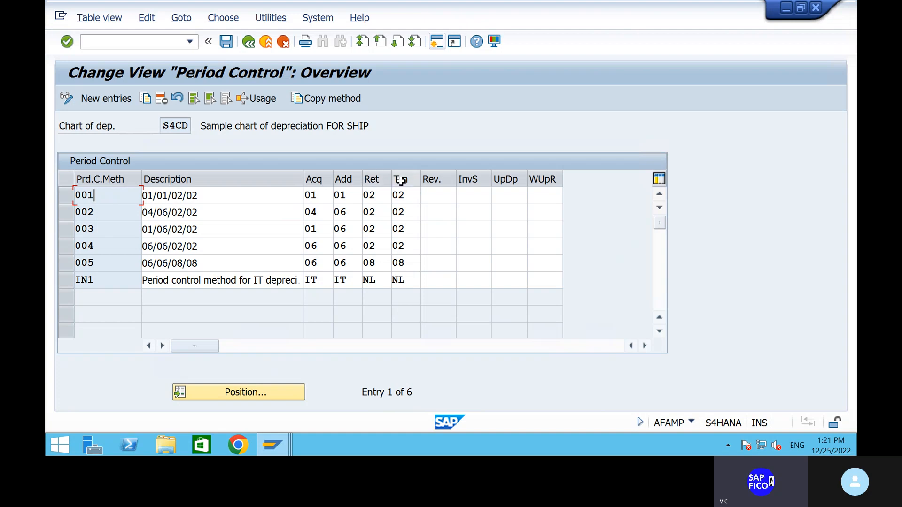
click(319, 195)
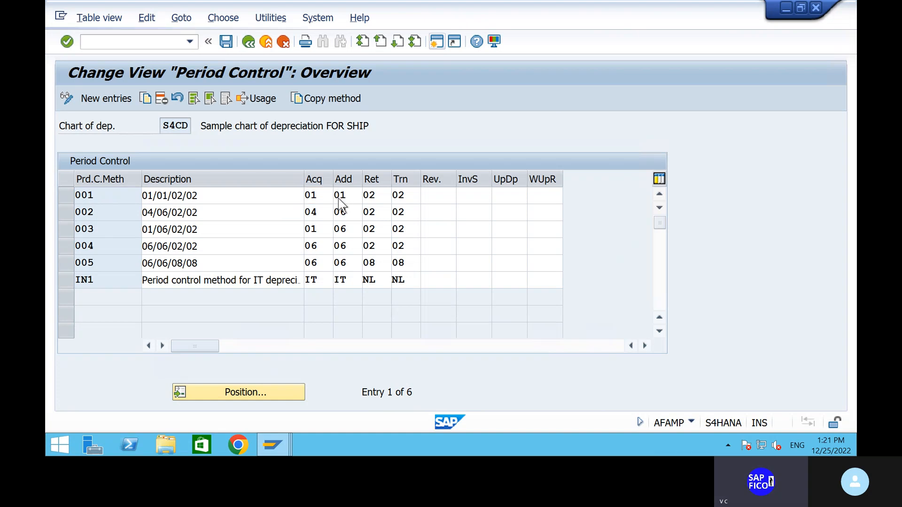
click(339, 196)
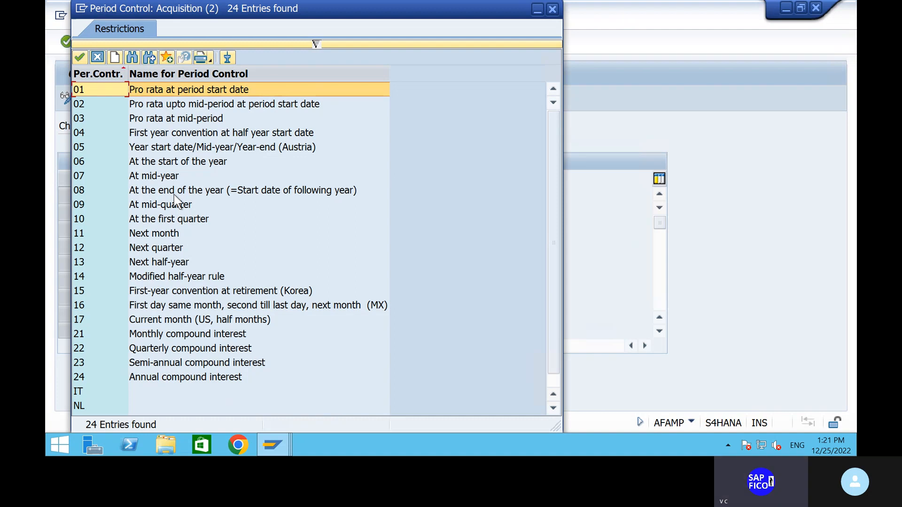
click(552, 9)
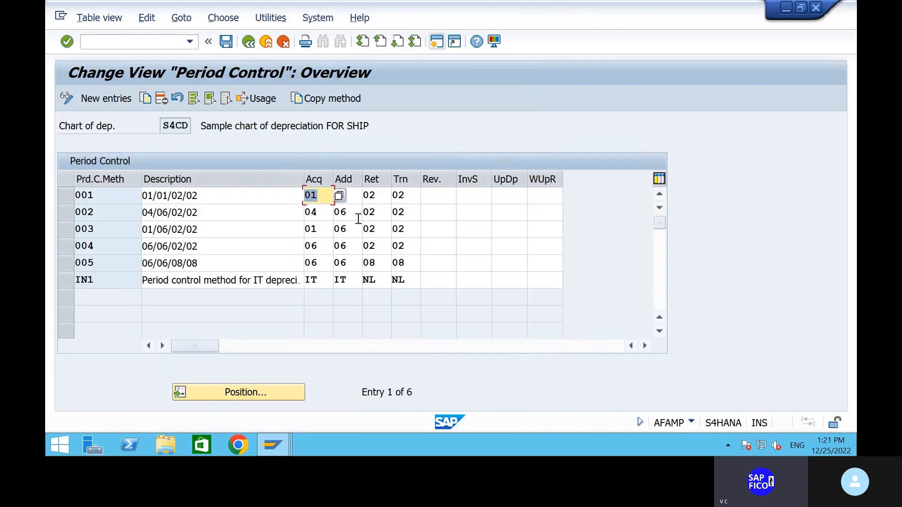
click(411, 196)
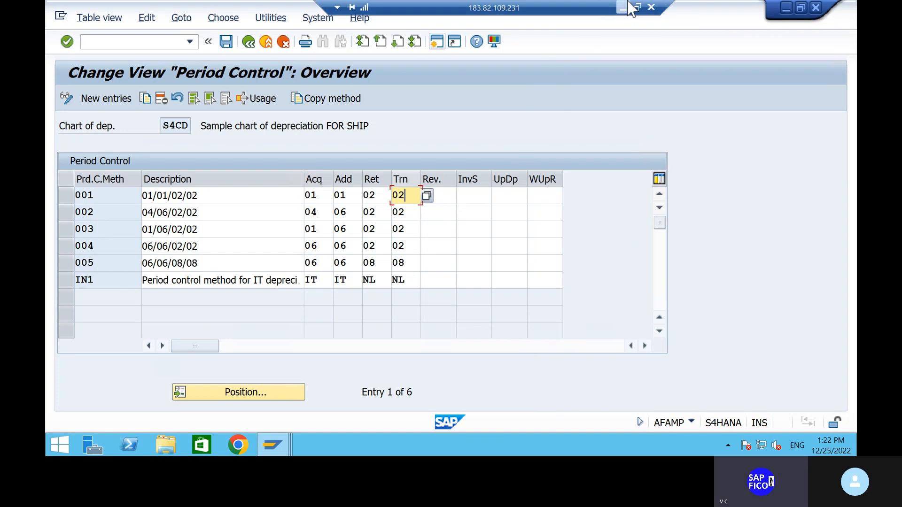
Look up the depreciation key transaction in the Notepad configuration file, return to the SAP session and open it with /NAFAMA
click(632, 8)
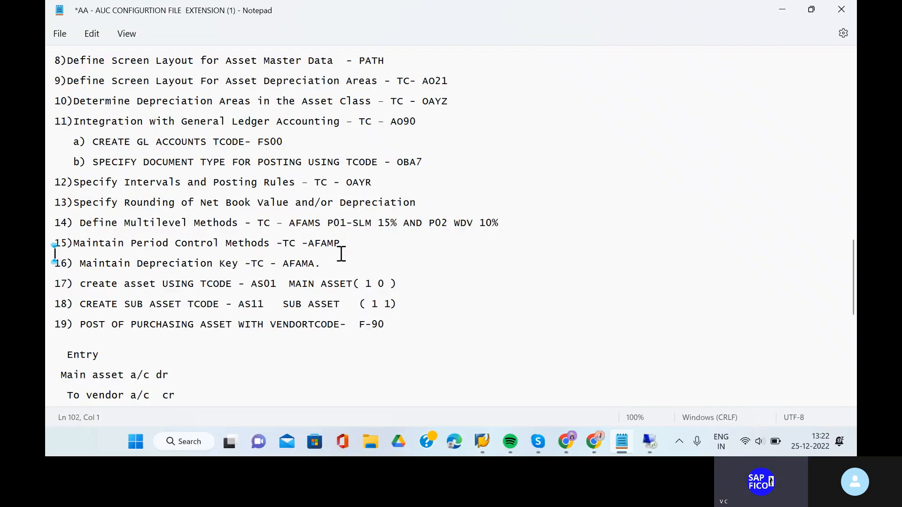
click(342, 264)
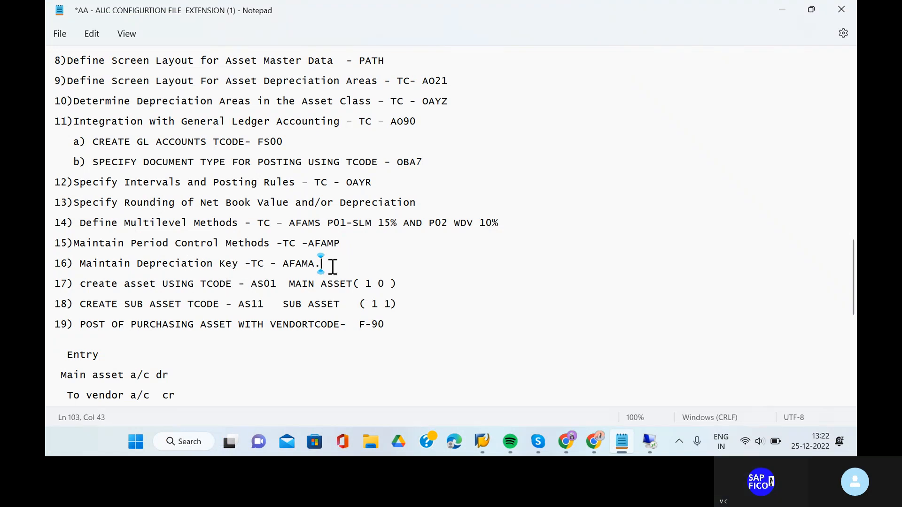
click(413, 284)
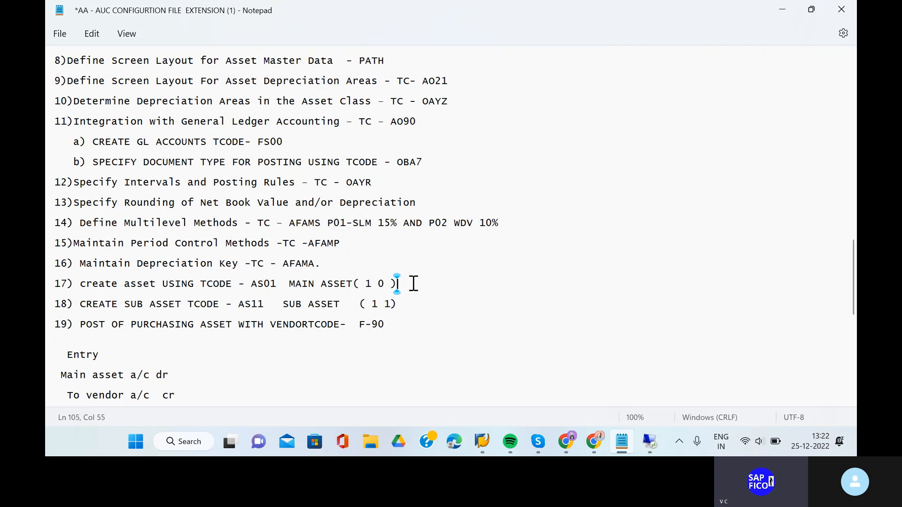
click(334, 267)
click(650, 441)
click(125, 43)
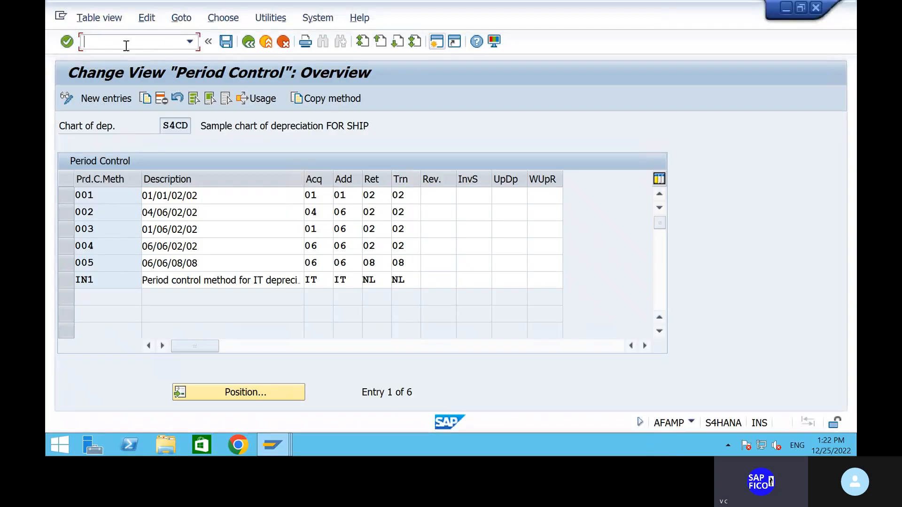
text(/NAFAMA)
key(Return)
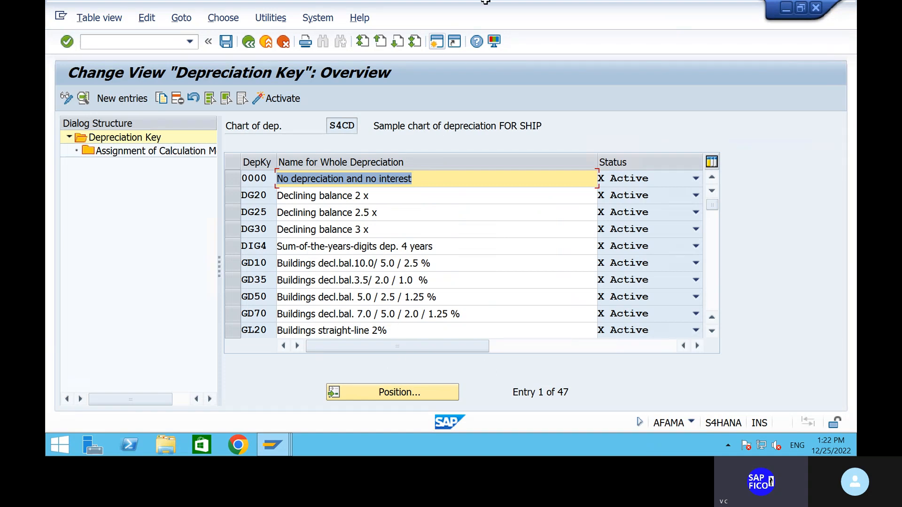
Change the P01-SLM percentage in the Notepad configuration file to 7% and return to the SAP session
click(623, 7)
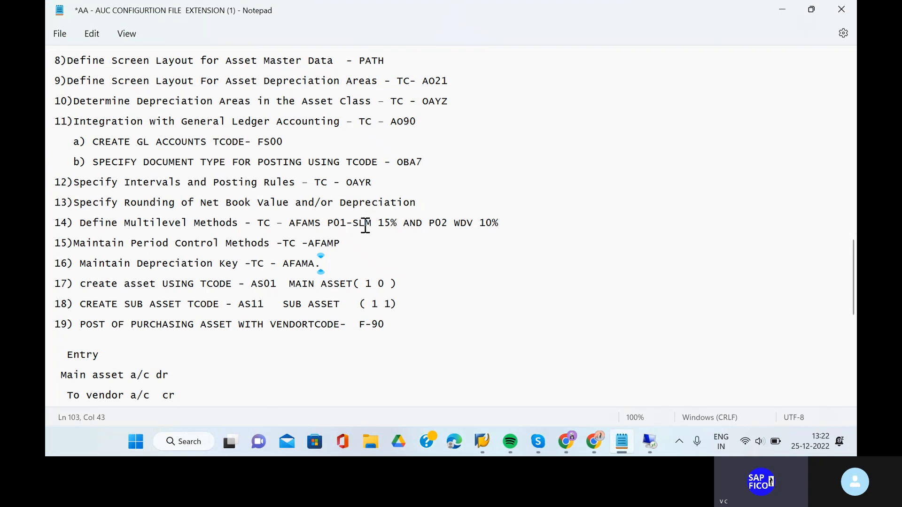
click(391, 223)
key(BackSpace)
key(BackSpace)
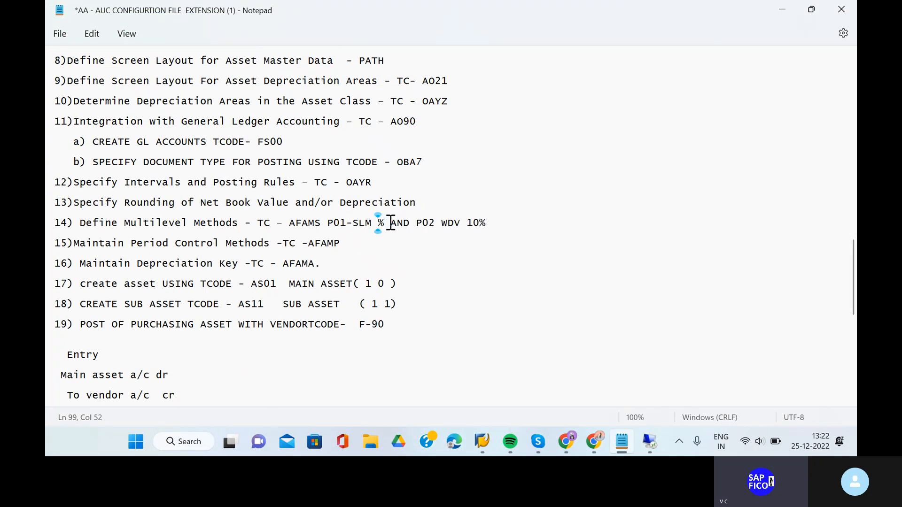
text(7)
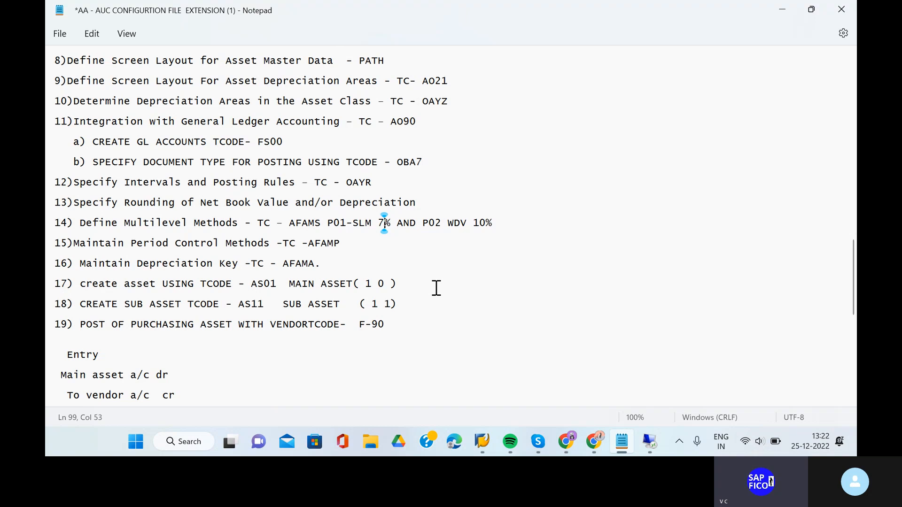
click(313, 272)
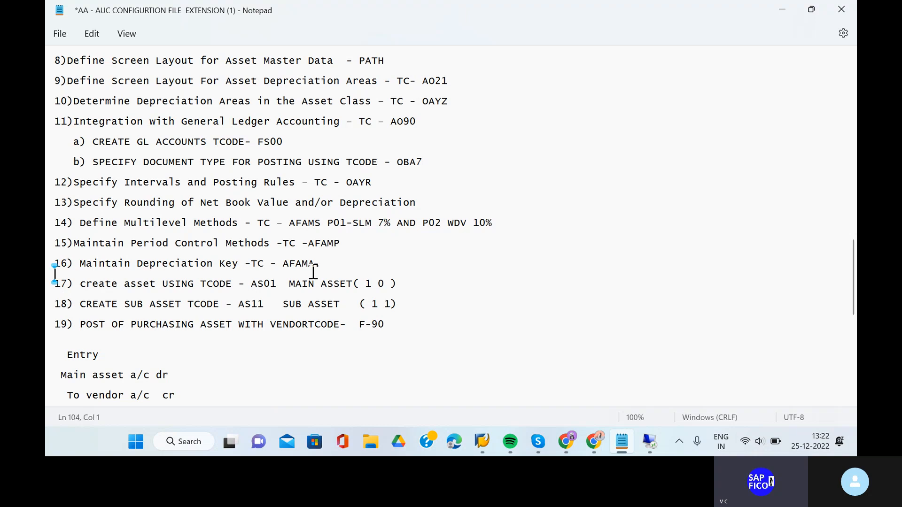
click(649, 441)
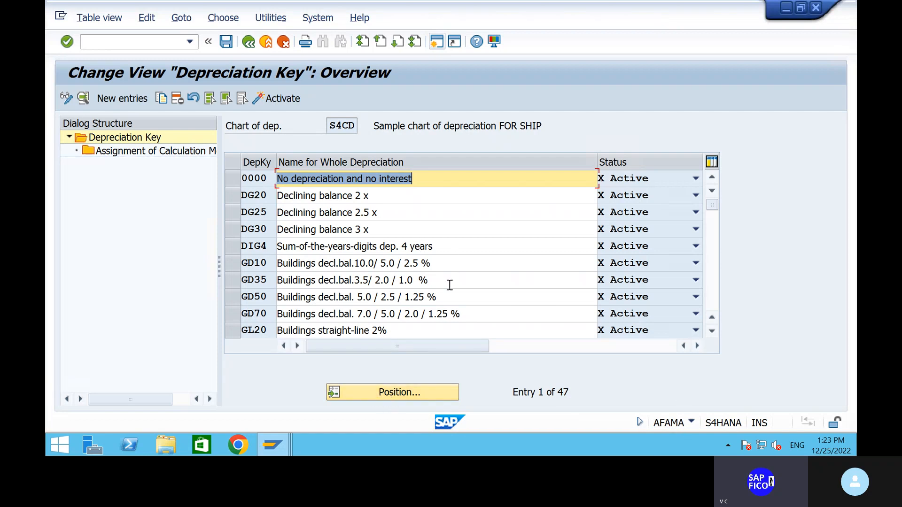
Create a new depreciation key P01 with the description "SLM PLANT AND MACHINERY 7 %"
click(412, 397)
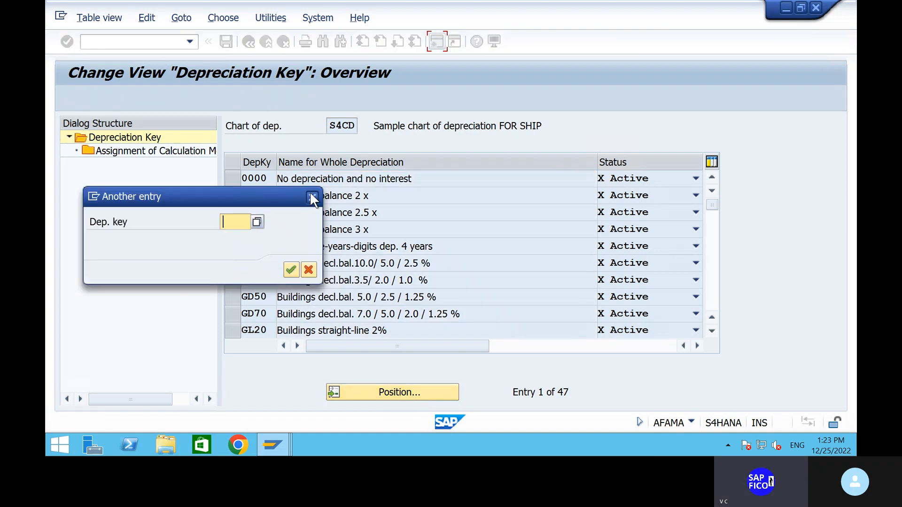
click(311, 195)
click(138, 101)
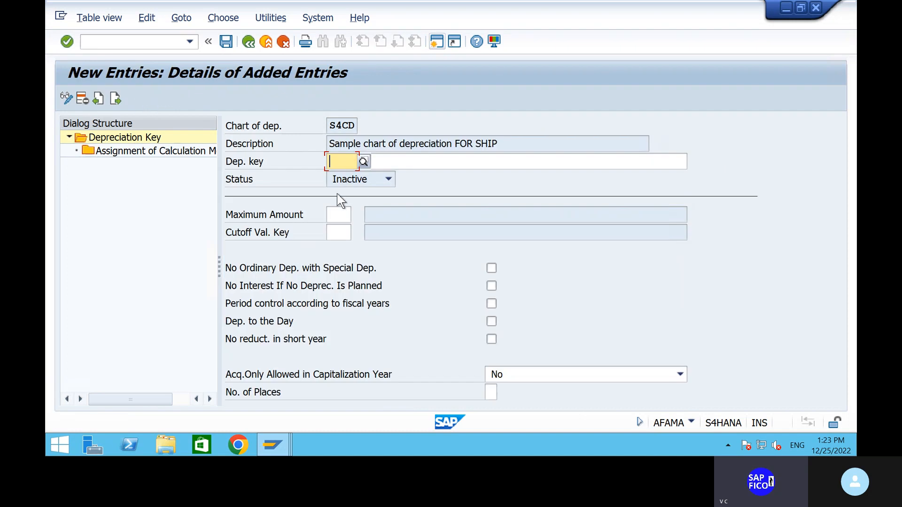
text(P)
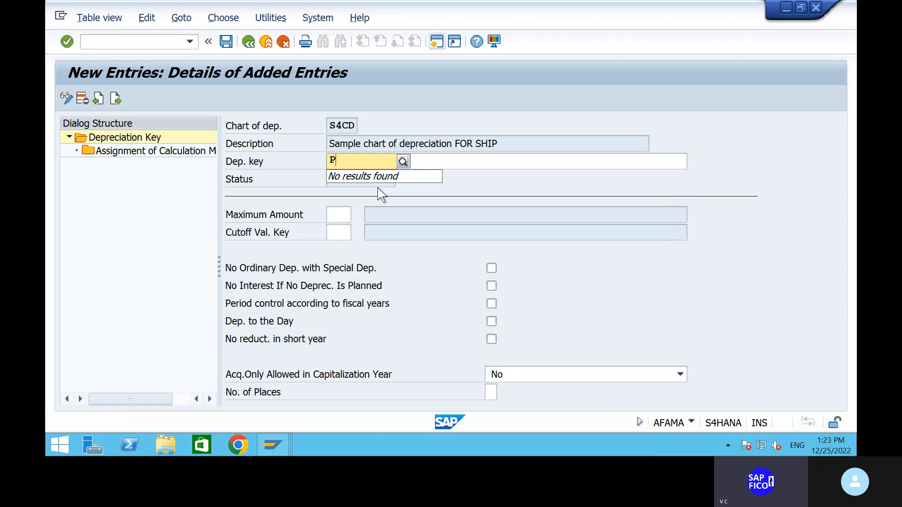
text(A)
key(BackSpace)
key(BackSpace)
text(P01)
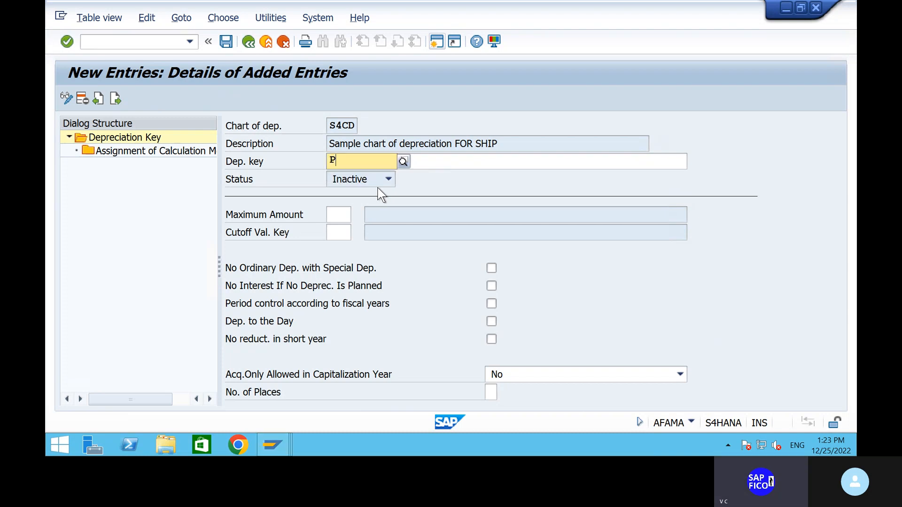
click(468, 161)
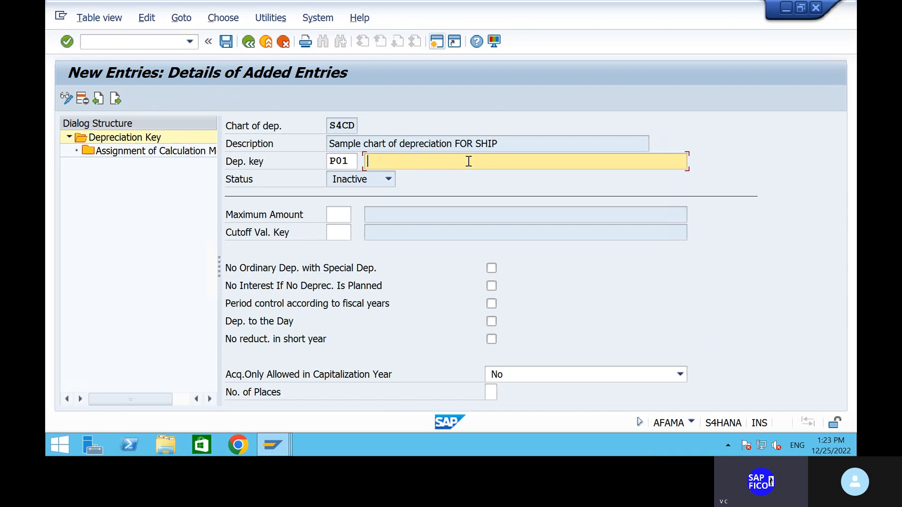
text(SLM PLANT AND MACH)
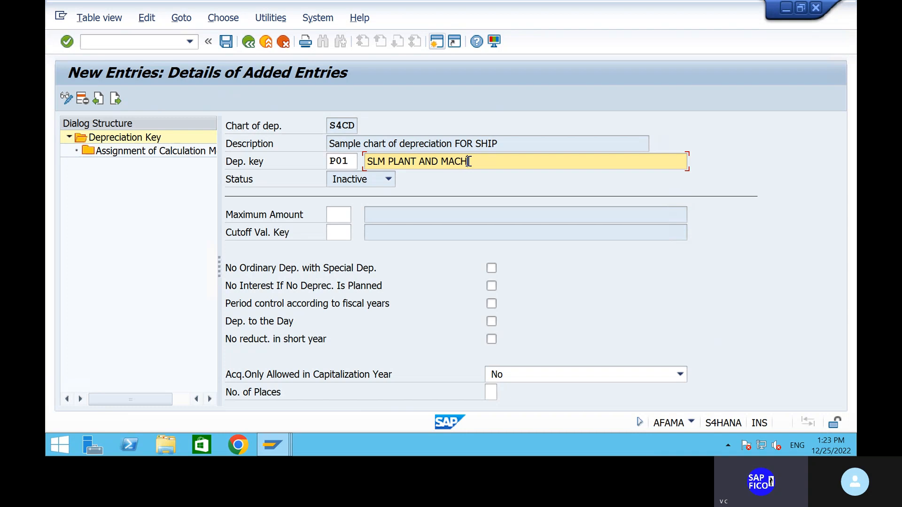
text(INERY 7 %)
Enable period control according to fiscal years and depreciation to the day for key P01, keeping acquisition only in capitalization year at No
click(492, 305)
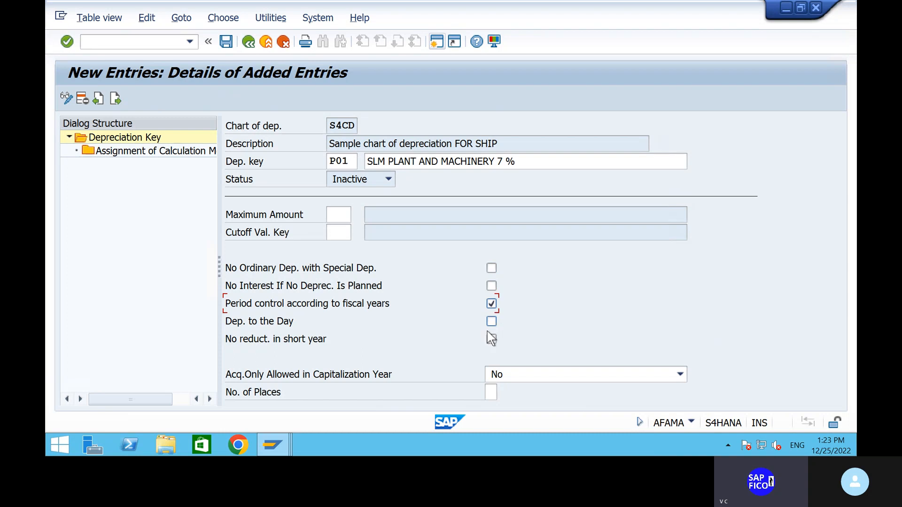
click(492, 323)
click(568, 373)
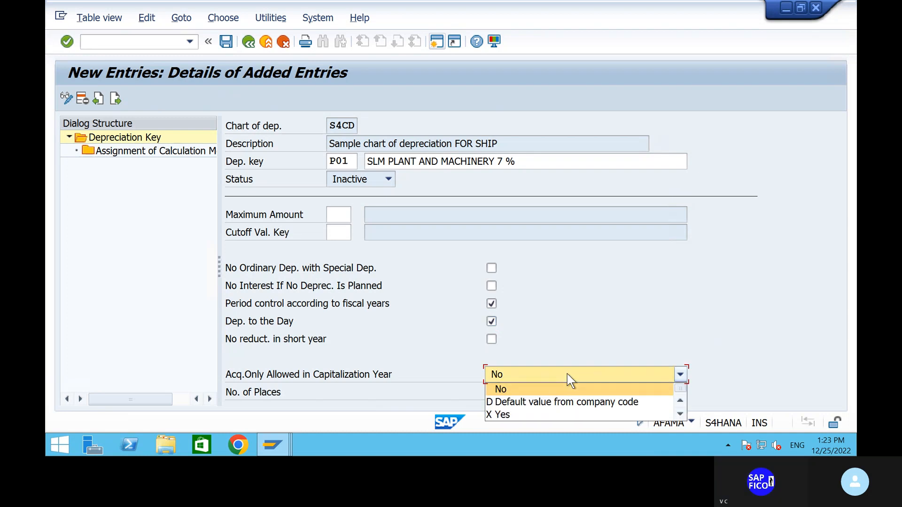
click(568, 373)
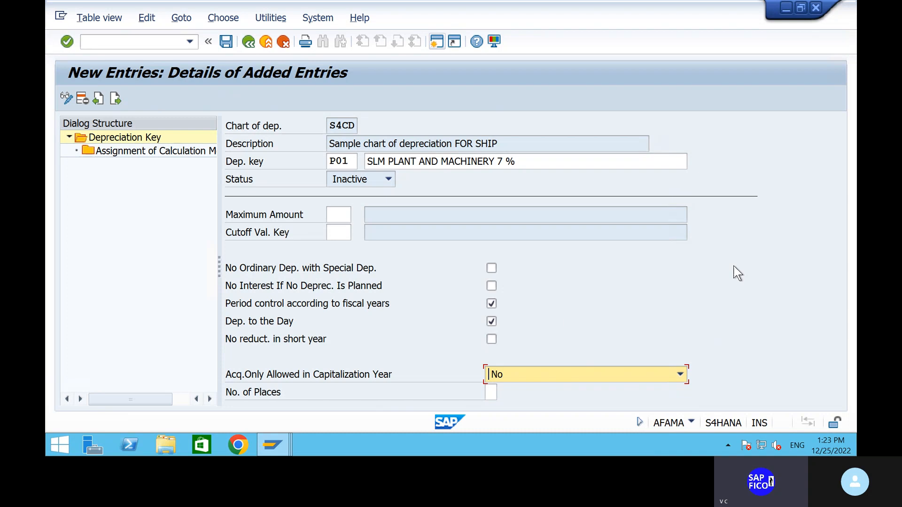
Try to save depreciation key P01, close the message list and cancel the customizing request
click(226, 42)
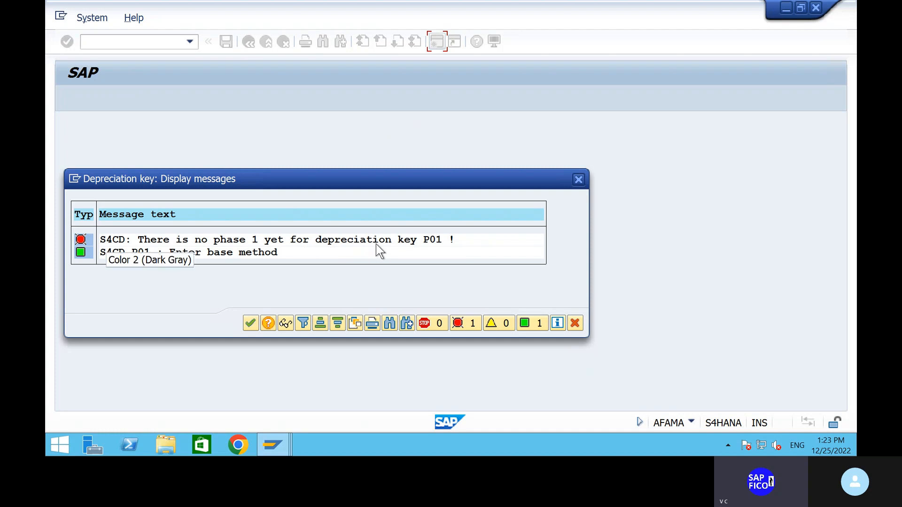
click(578, 181)
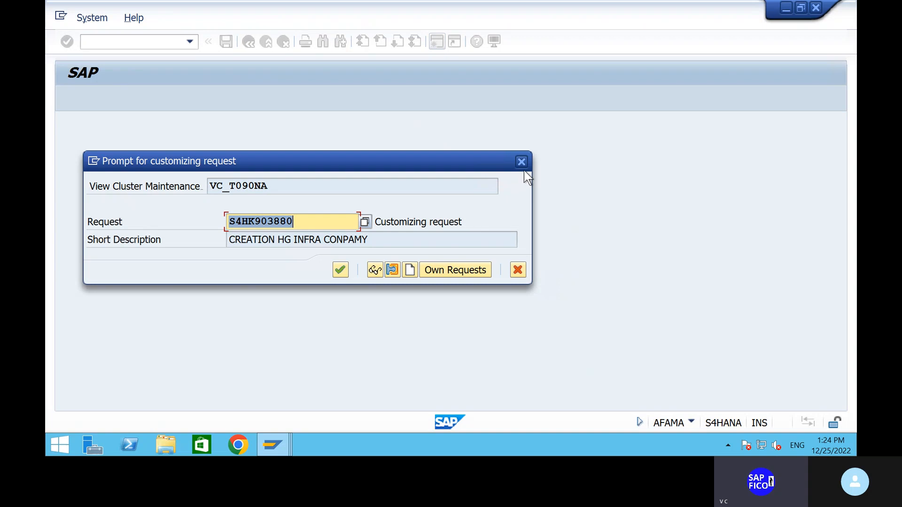
click(521, 162)
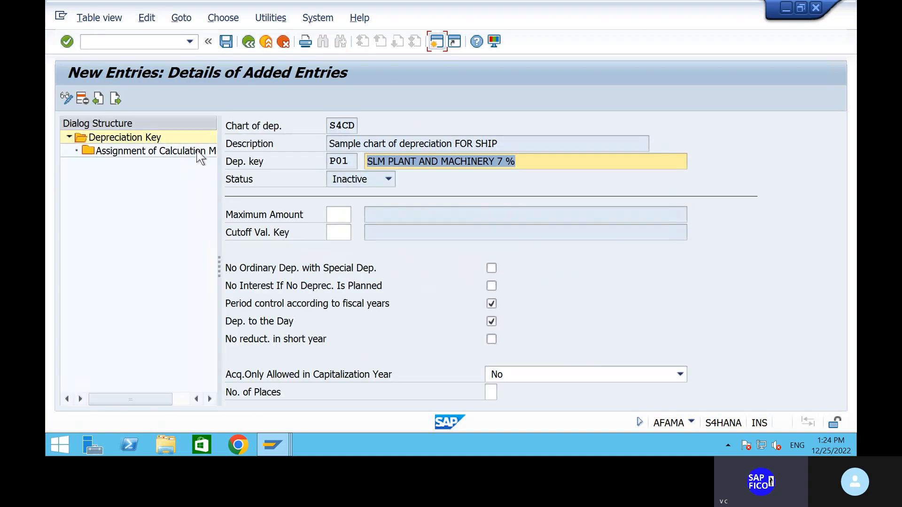
Add a calculation method assignment to key P01 with phase 1 From the start of depreciation and depreciation type N Ord.depreciation
double_click(177, 151)
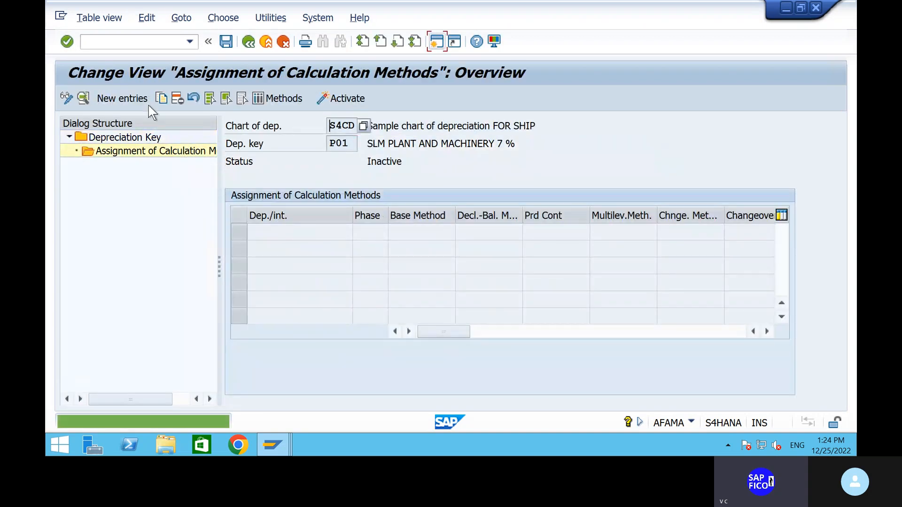
click(117, 97)
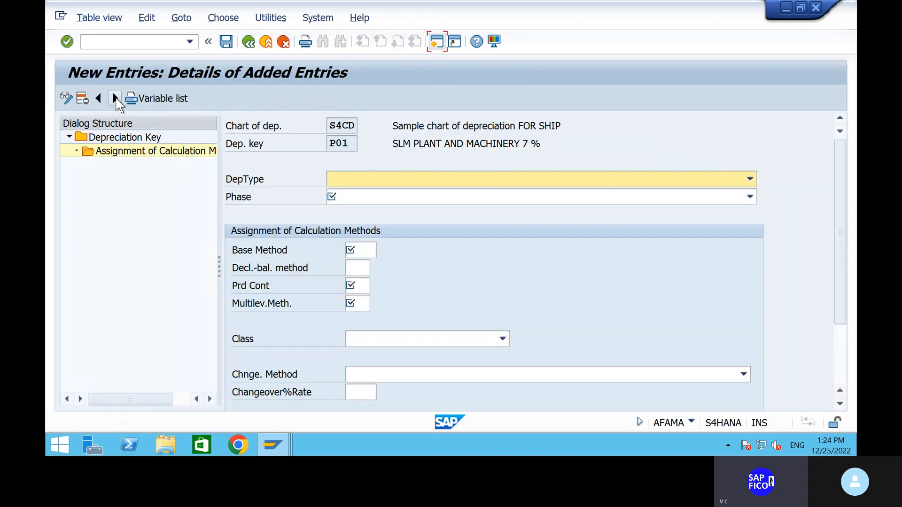
click(444, 195)
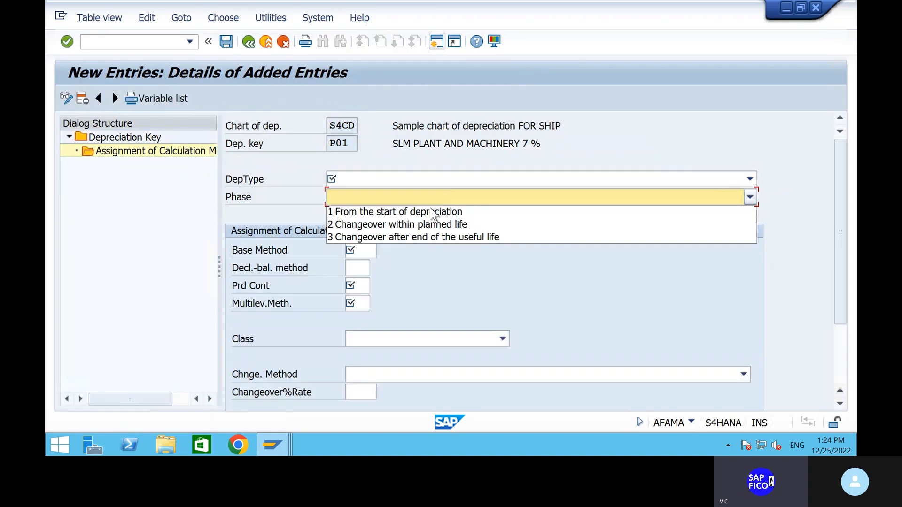
click(423, 216)
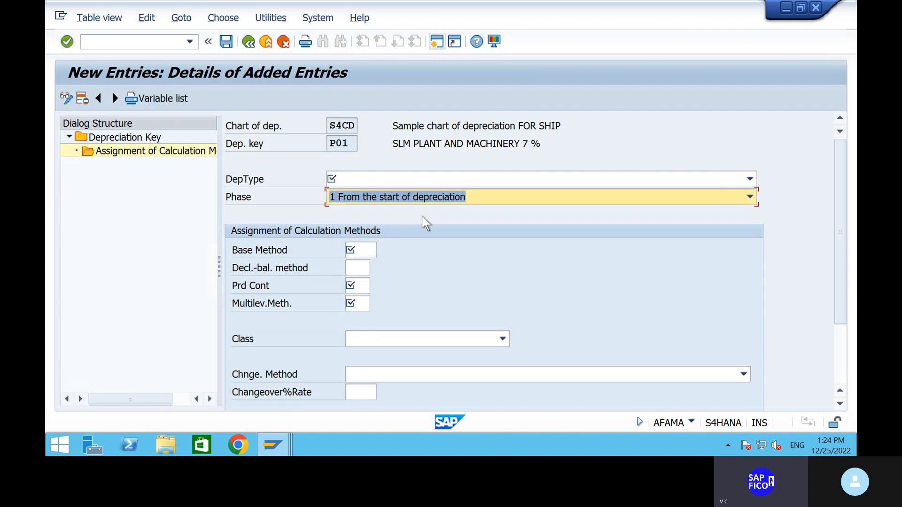
click(405, 177)
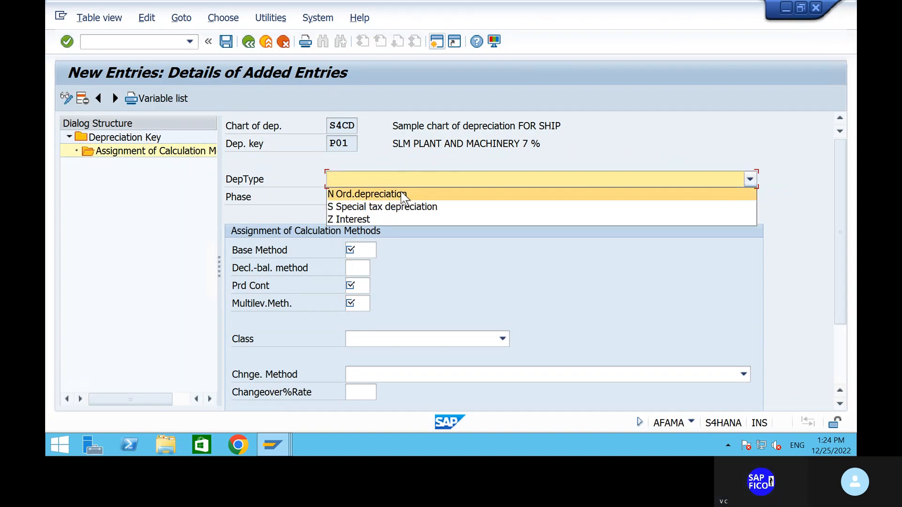
click(401, 191)
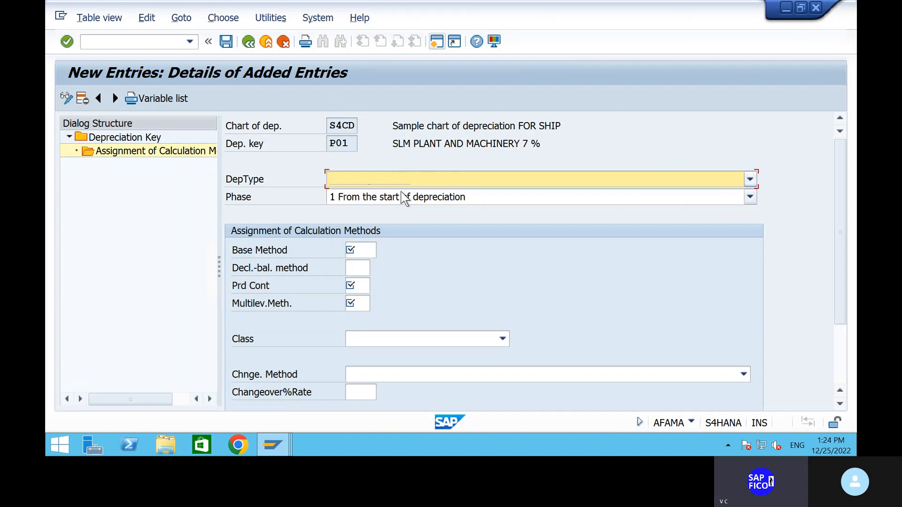
Keep phase 1 From the start of depreciation for key P01 and assign base method 0014 Ordinary: explicit percentage (after end of life)
click(430, 199)
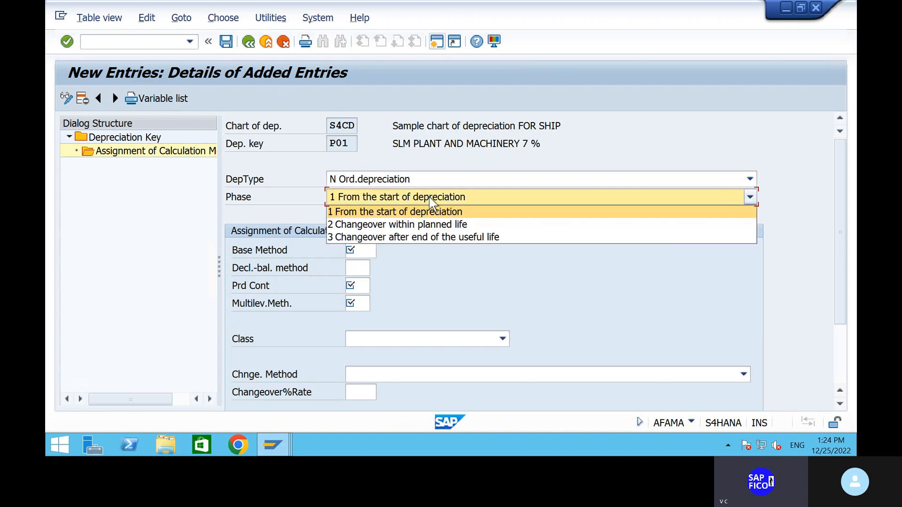
click(429, 197)
click(376, 250)
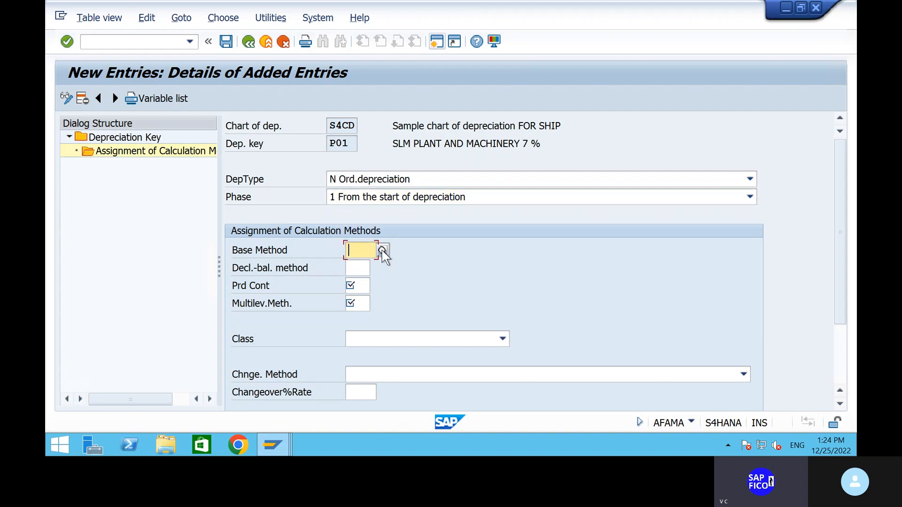
click(383, 250)
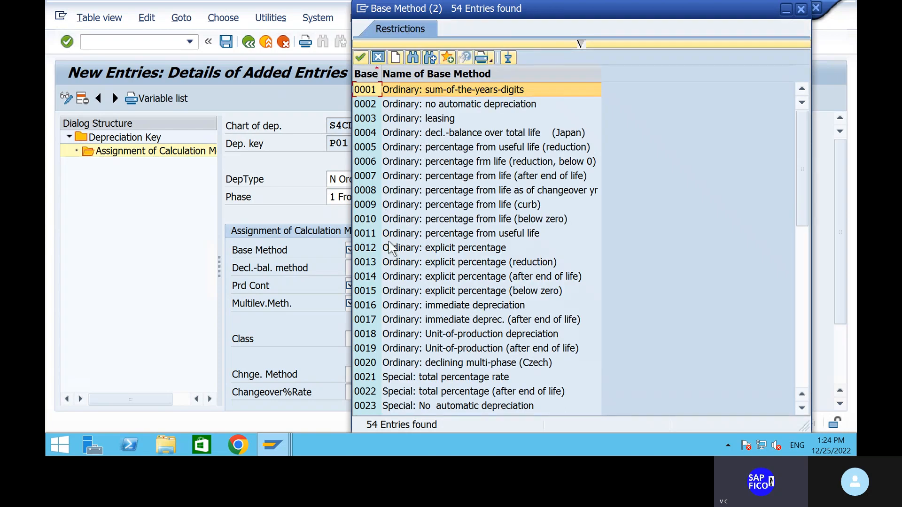
click(382, 277)
double_click(381, 278)
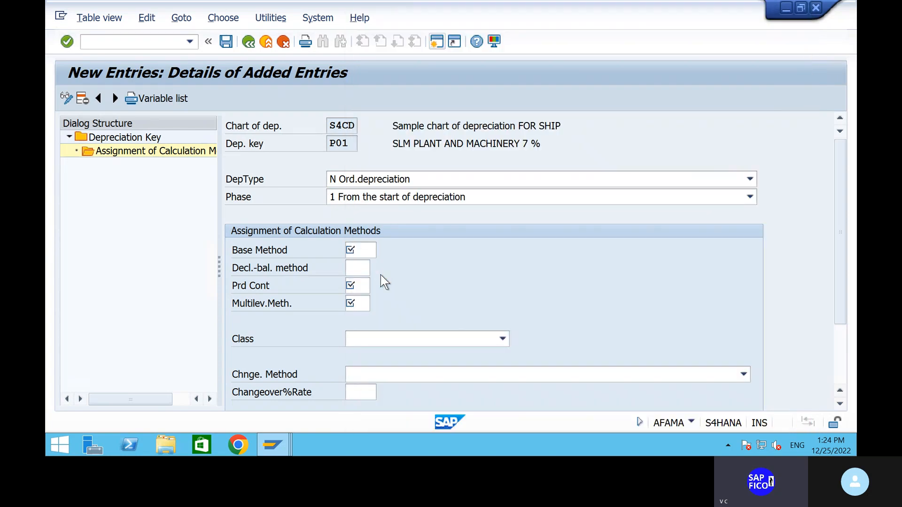
Assign period control method 001 and multilevel method P01 STRAIGHT LINE METHOD 7% to depreciation key P01
click(357, 285)
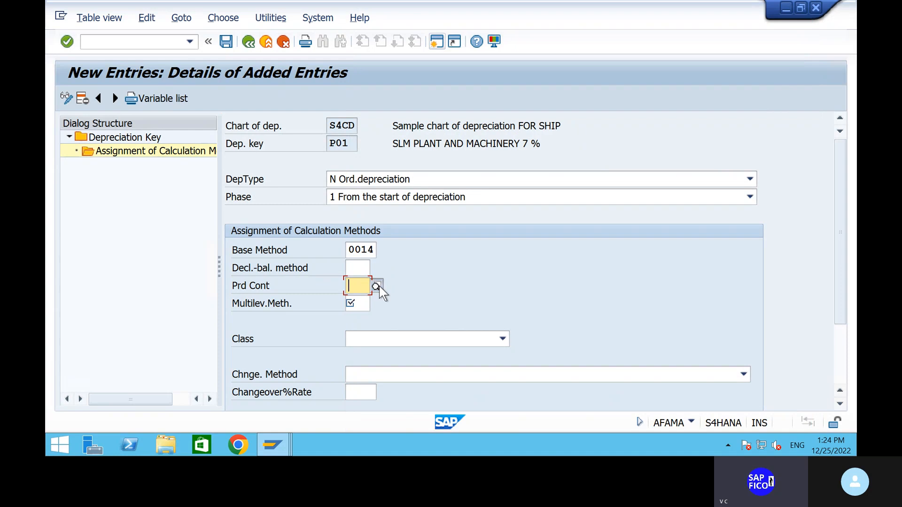
click(377, 287)
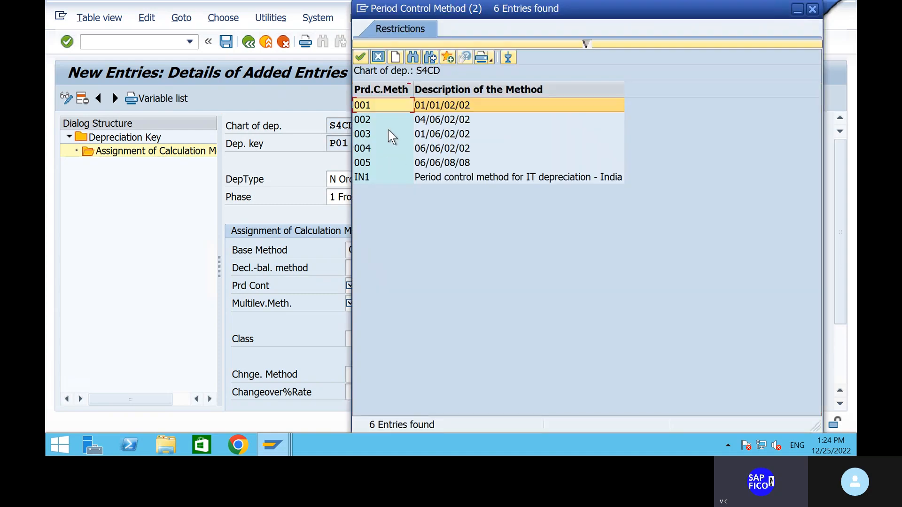
double_click(366, 106)
click(366, 303)
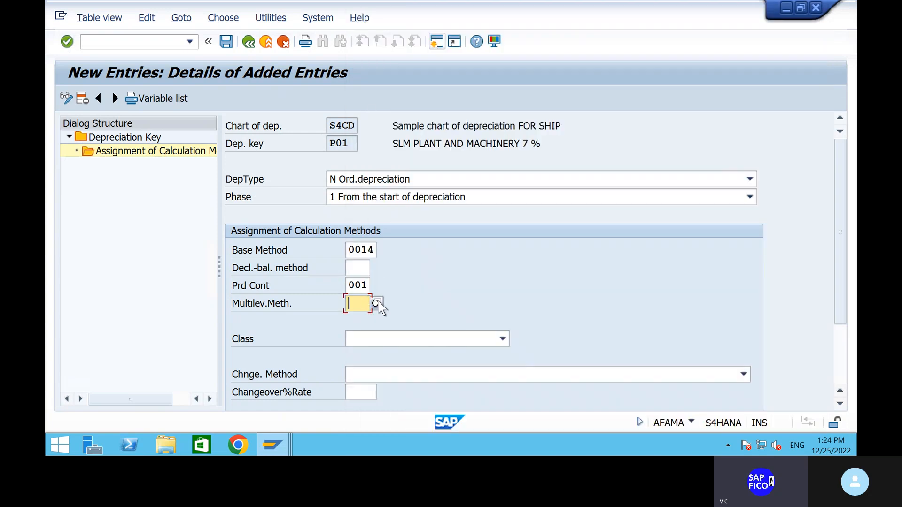
click(376, 303)
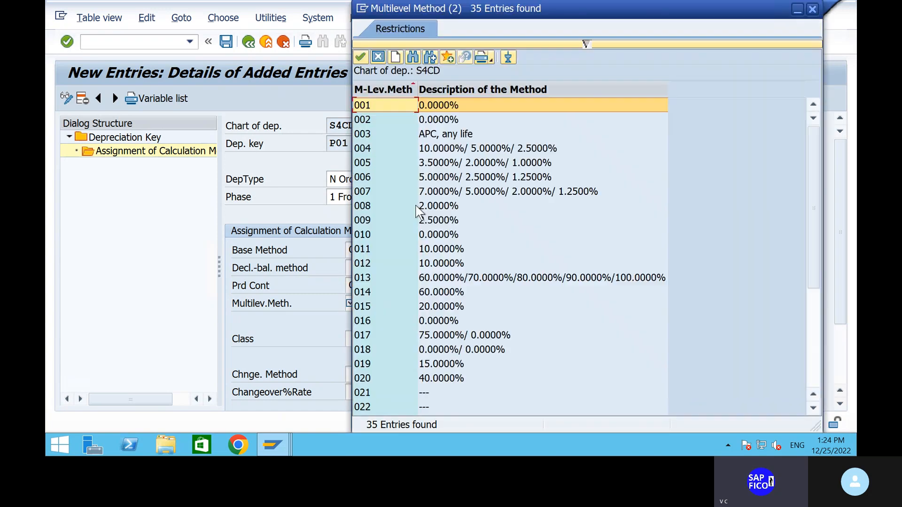
scroll(375, 409, down, 5)
click(372, 396)
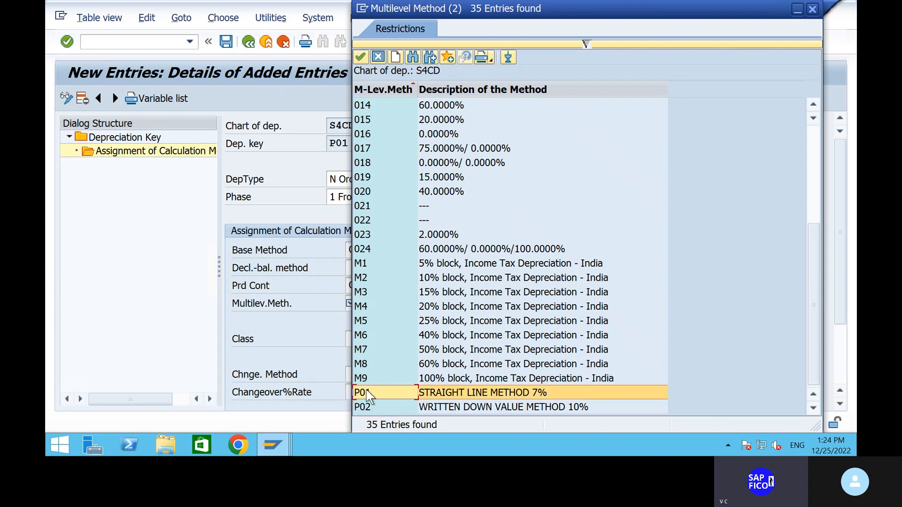
double_click(366, 392)
Set the class to 1 Straight-line depreciation and save the P01 method assignment under the proposed customizing request
scroll(303, 313, down, 2)
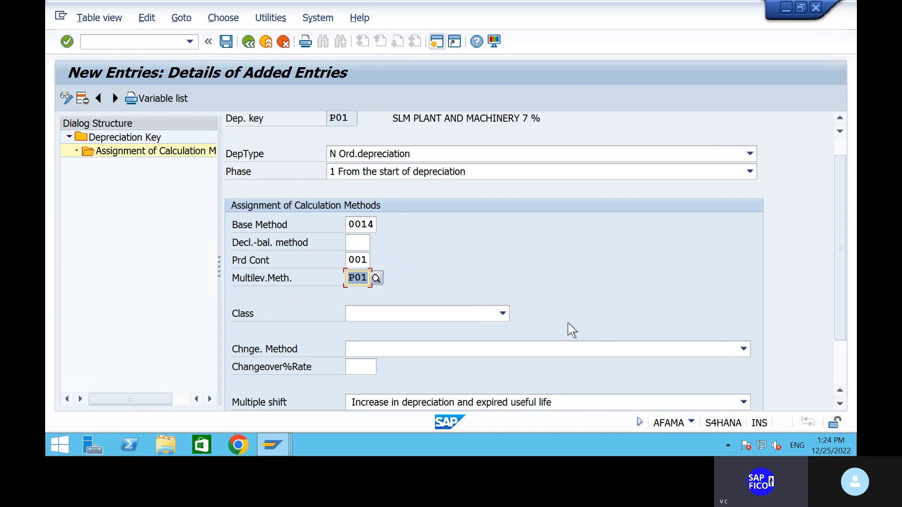
click(474, 314)
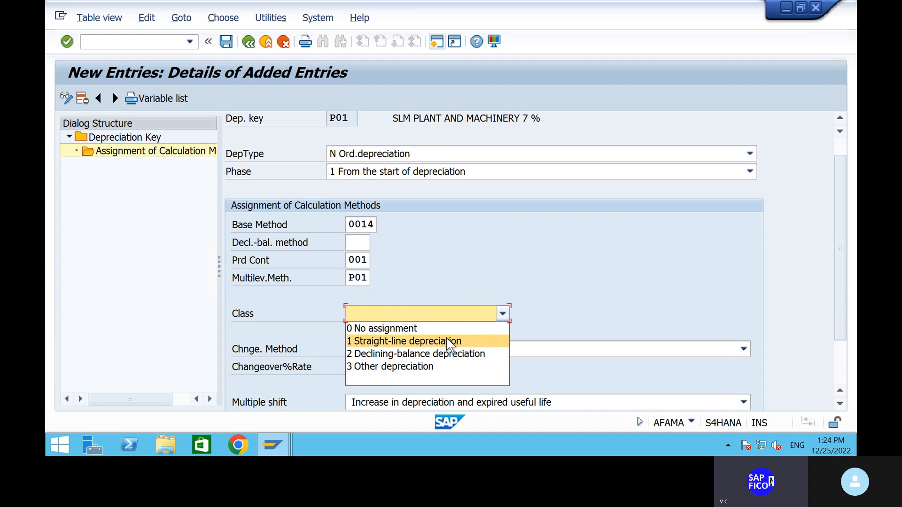
click(447, 339)
scroll(588, 292, down, 3)
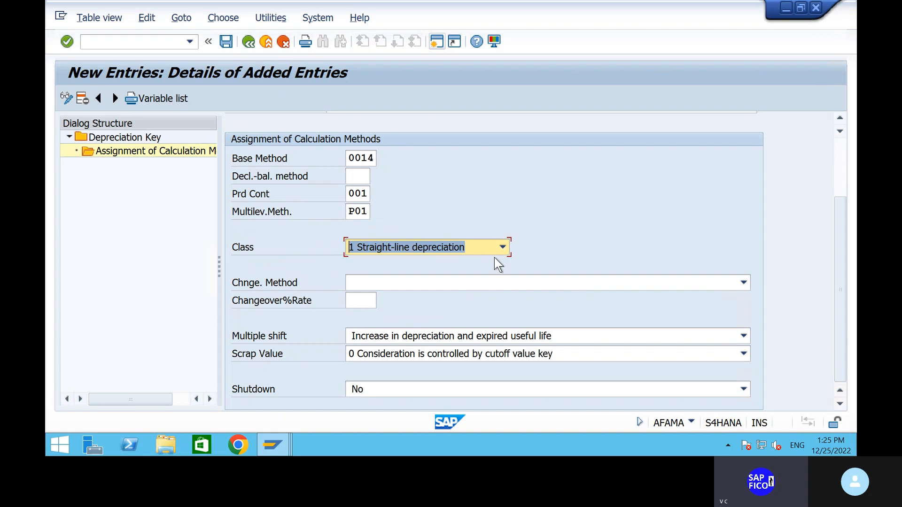
key(Return)
scroll(627, 320, down, 3)
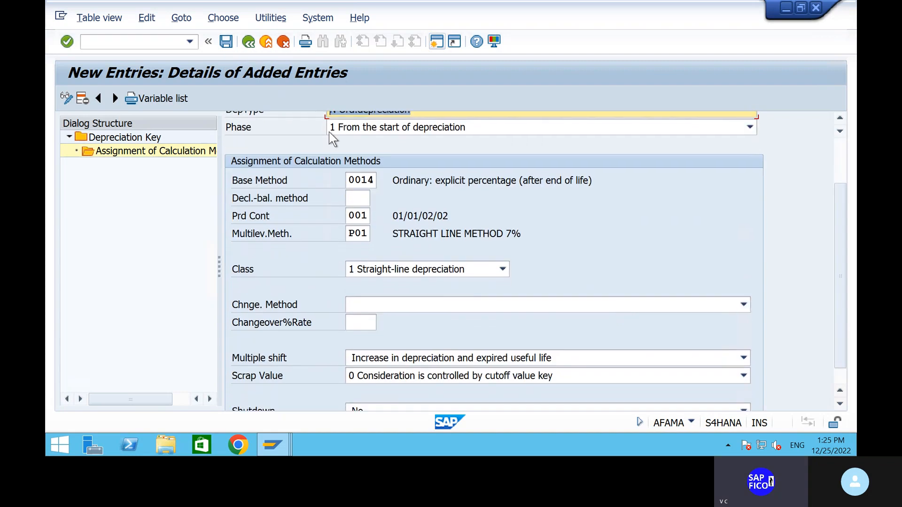
click(224, 46)
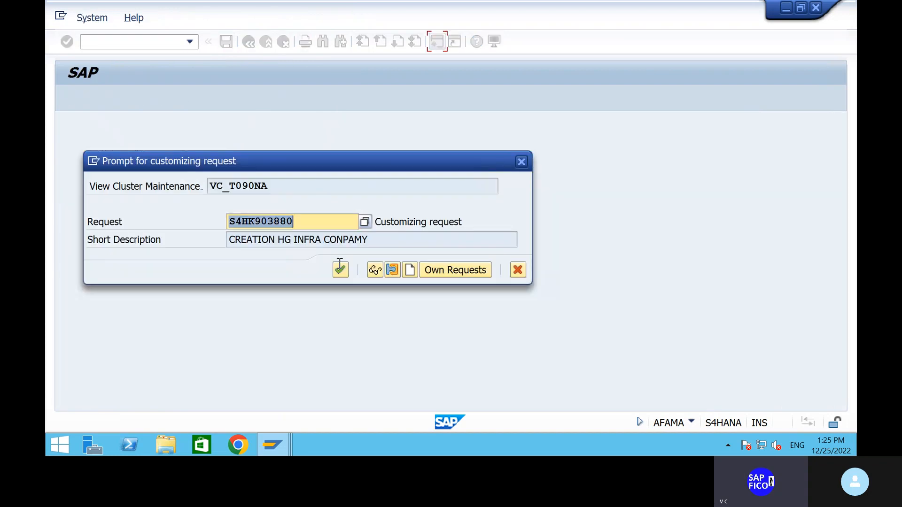
click(340, 270)
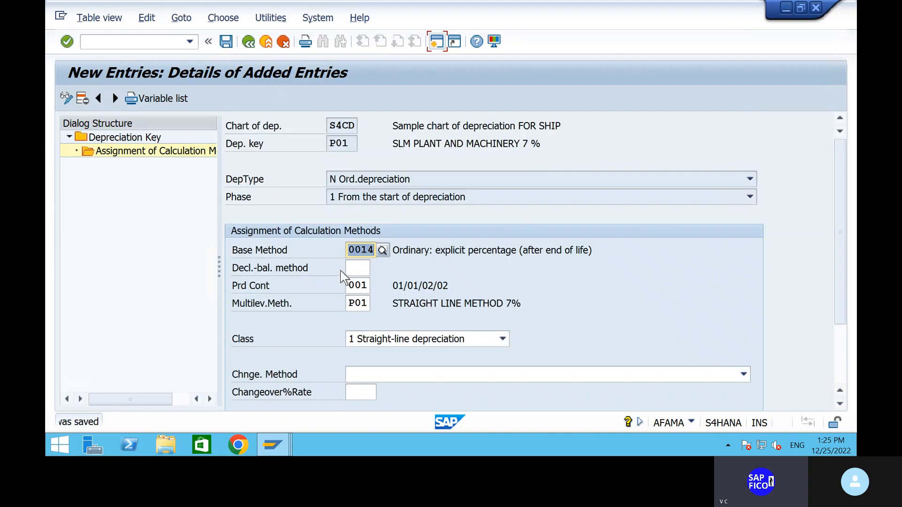
Return to the depreciation key overview, then activate key P01 and save it
click(249, 42)
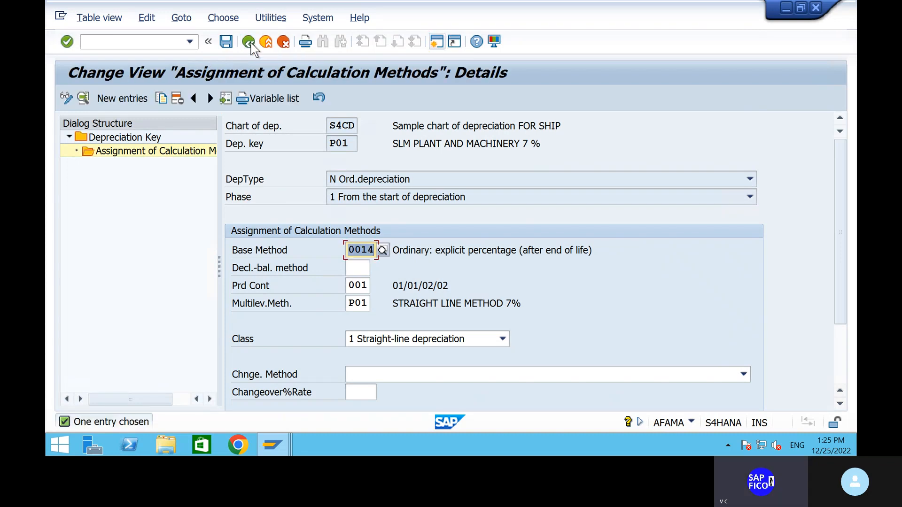
click(249, 42)
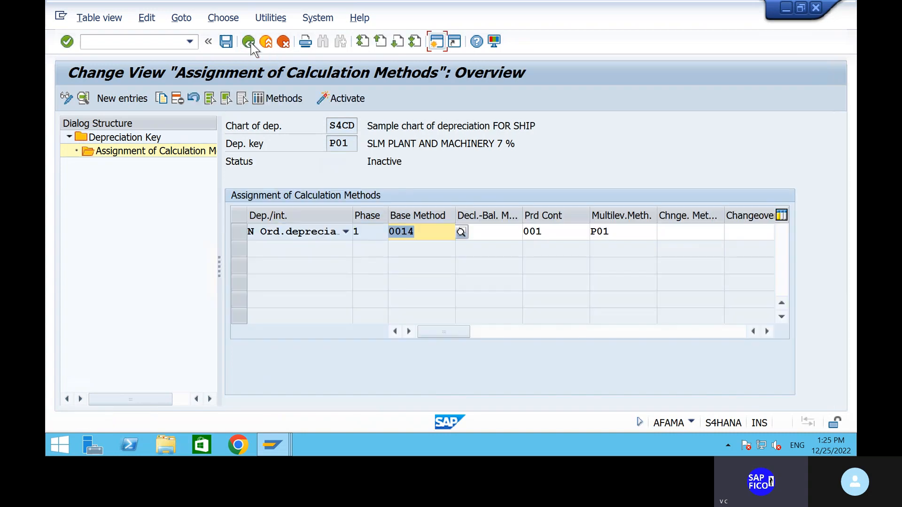
click(249, 43)
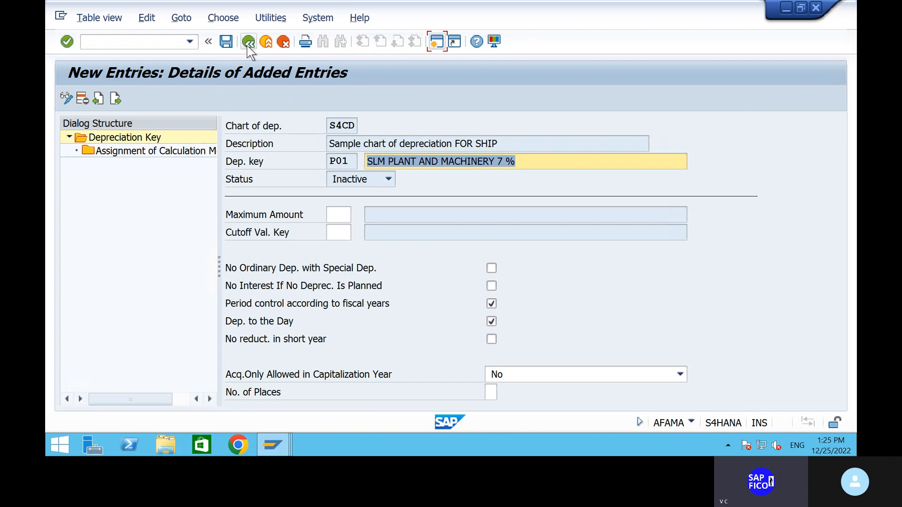
click(249, 41)
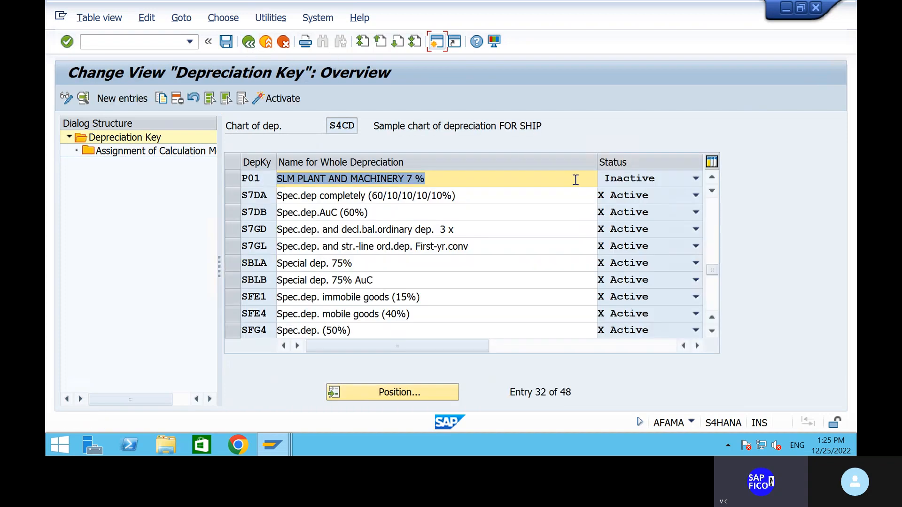
click(619, 183)
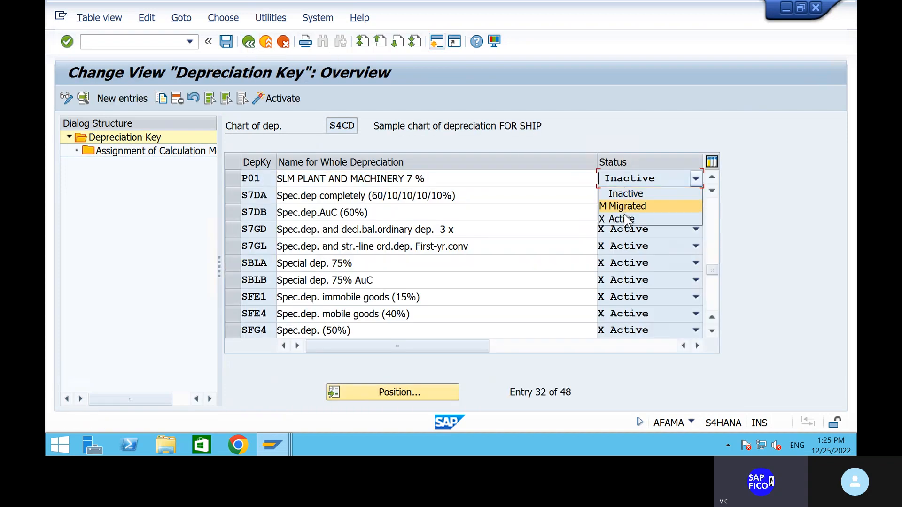
click(624, 194)
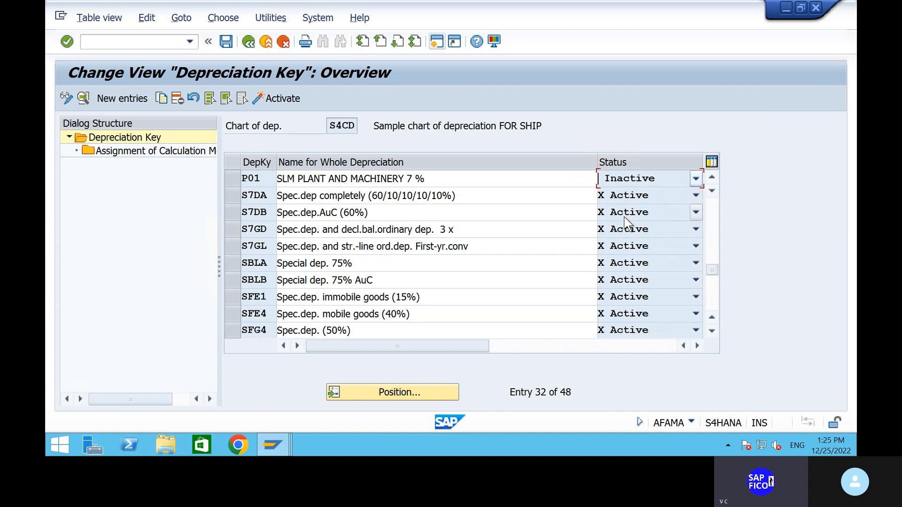
click(281, 99)
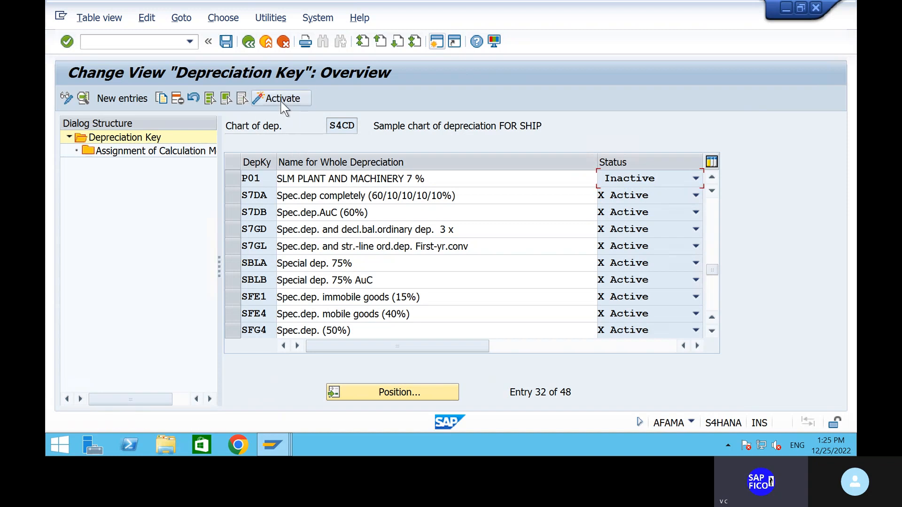
click(231, 179)
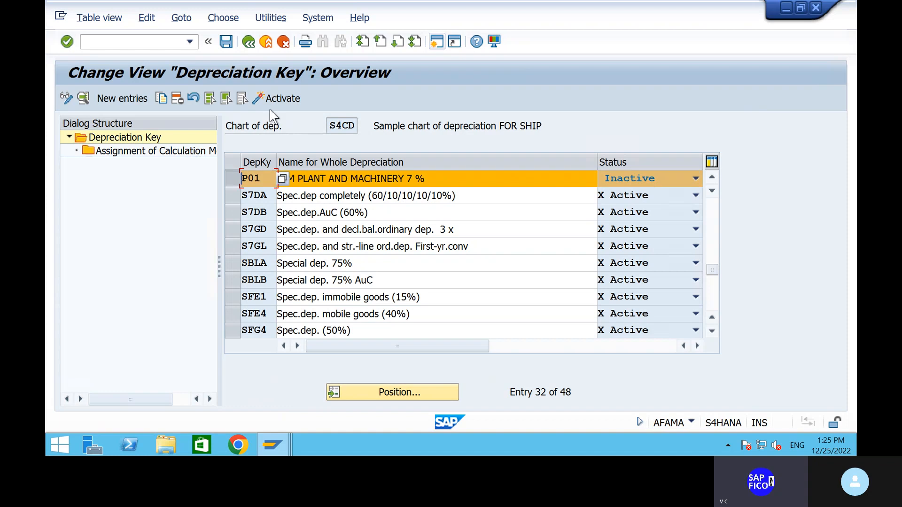
click(283, 100)
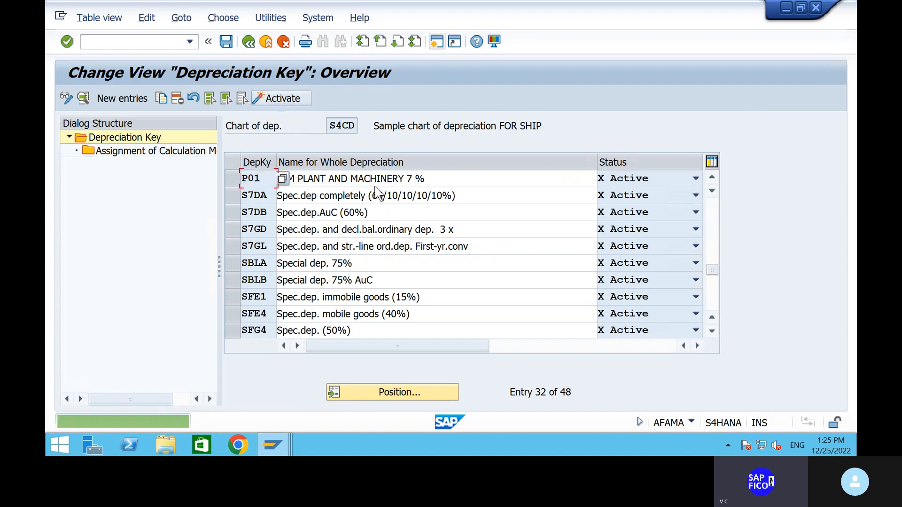
click(227, 42)
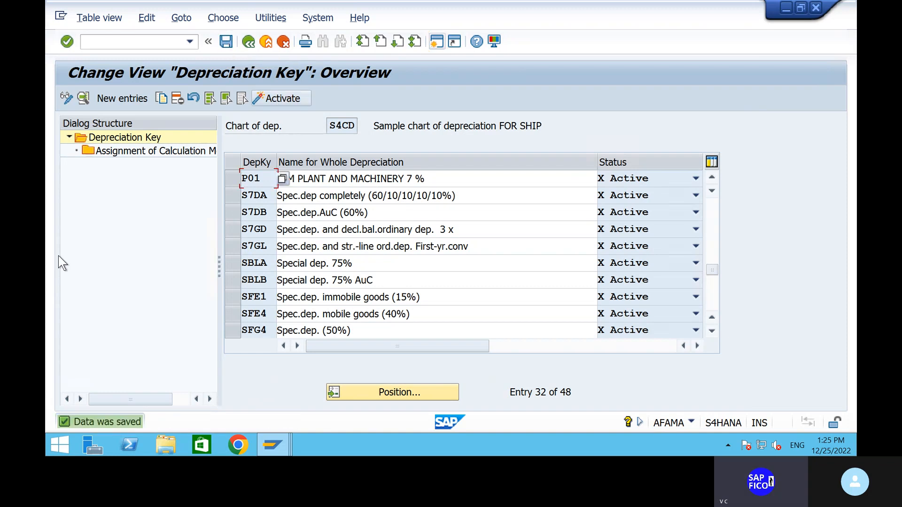
Create depreciation key P02 described as "WDV PLANT MACHINERY 10%" with period control according to fiscal years and depreciation to the day enabled
click(123, 99)
text(P02)
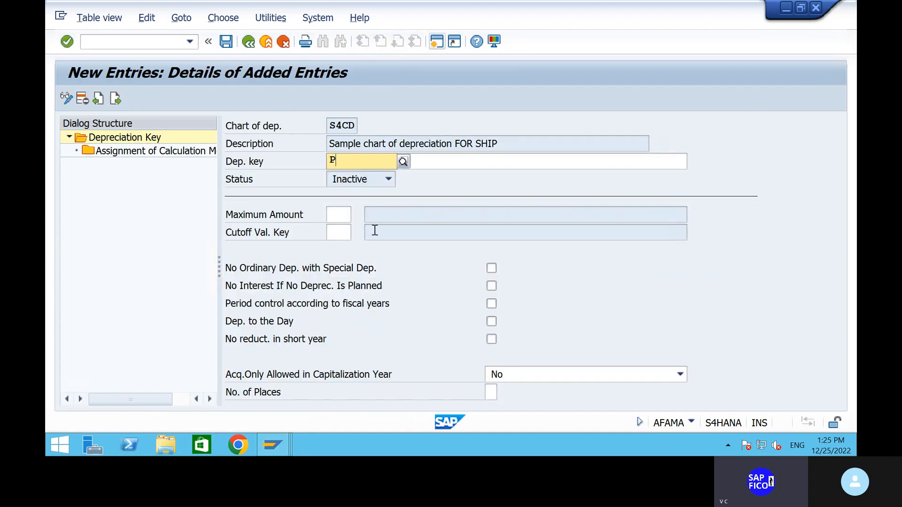
click(473, 161)
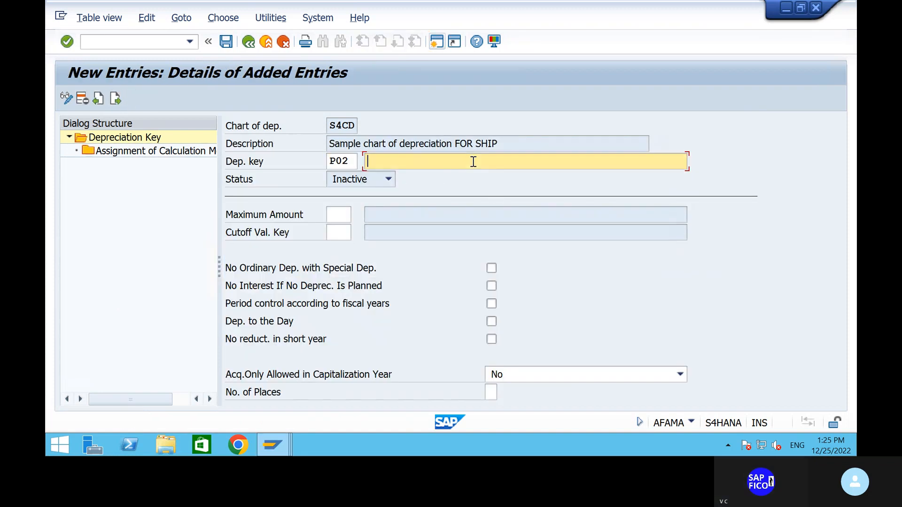
text(W)
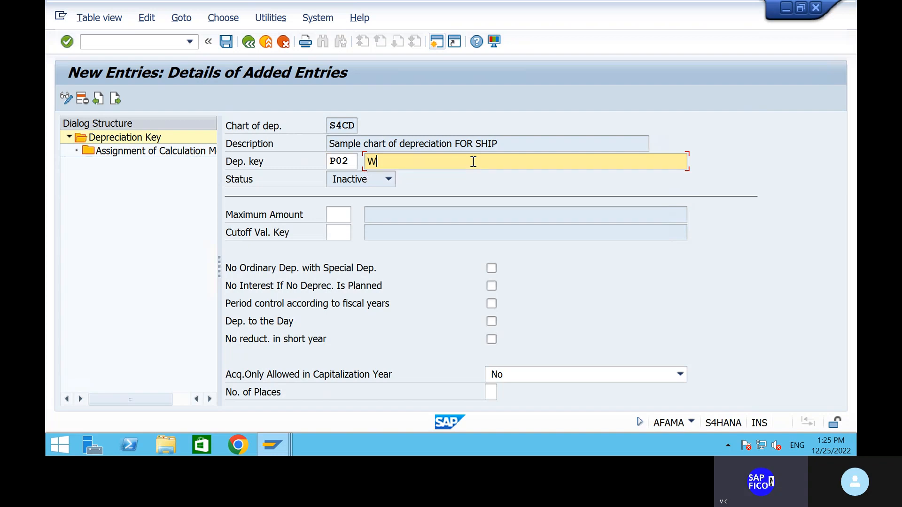
text(DV PLANT MACHIN)
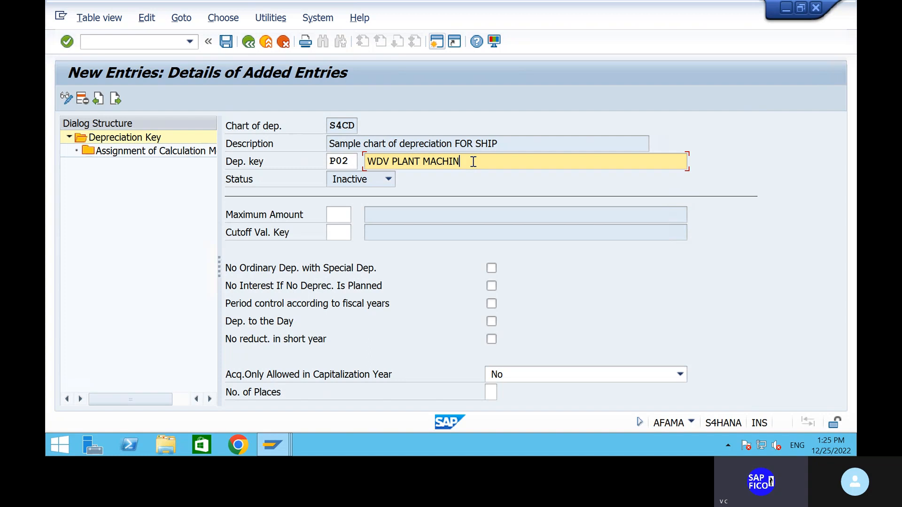
text(ERY 10%)
click(492, 305)
click(491, 323)
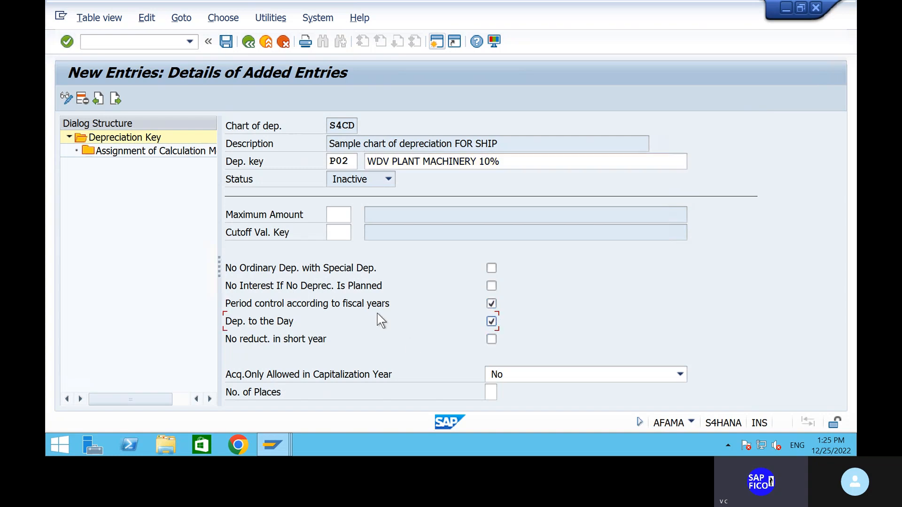
Start a calculation method assignment for depreciation key P02 with type N Ord.depreciation and phase 1 From the start of depreciation
double_click(153, 153)
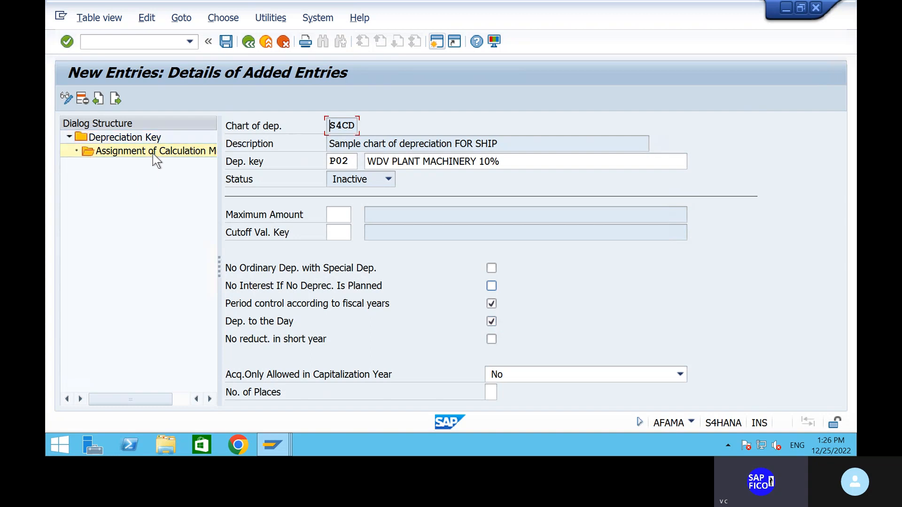
click(114, 100)
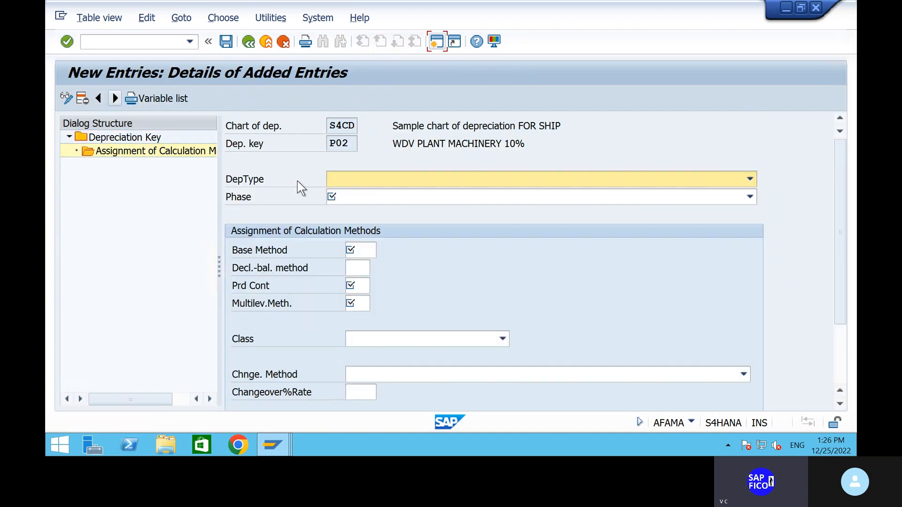
click(361, 185)
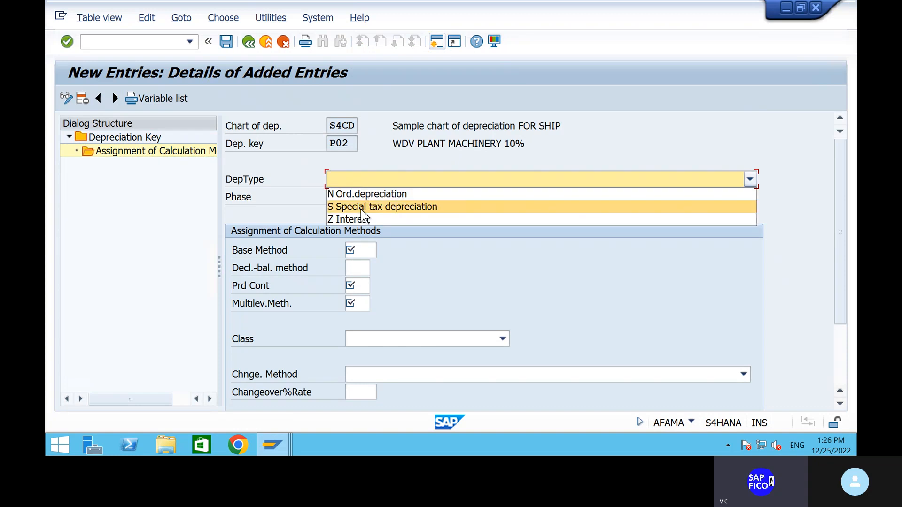
click(362, 192)
click(365, 200)
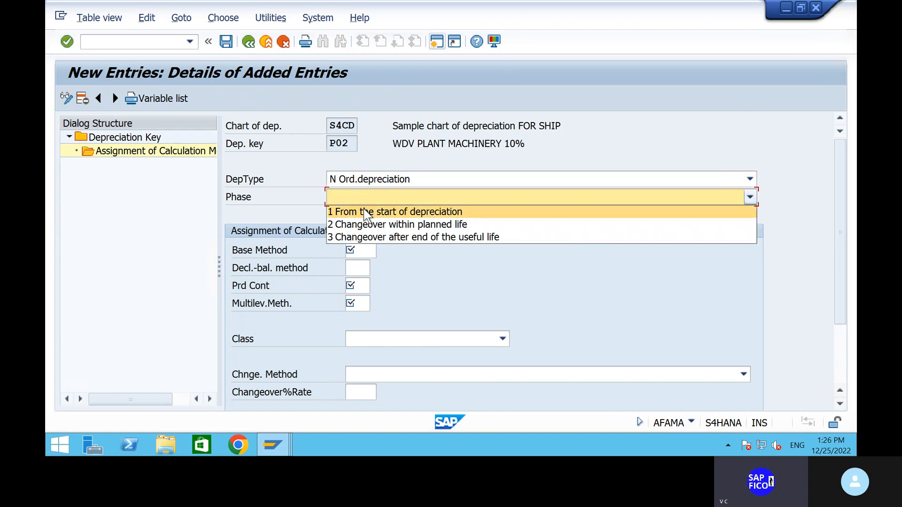
click(364, 209)
Assign base method 0014, period control method 001 and multilevel method P02 WRITTEN DOWN VALUE METHOD 10% to depreciation key P02
click(363, 256)
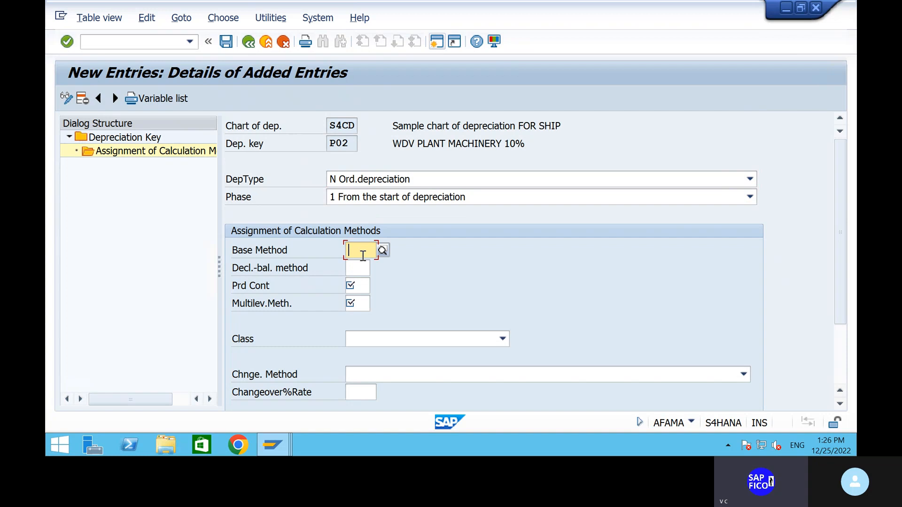
text(014)
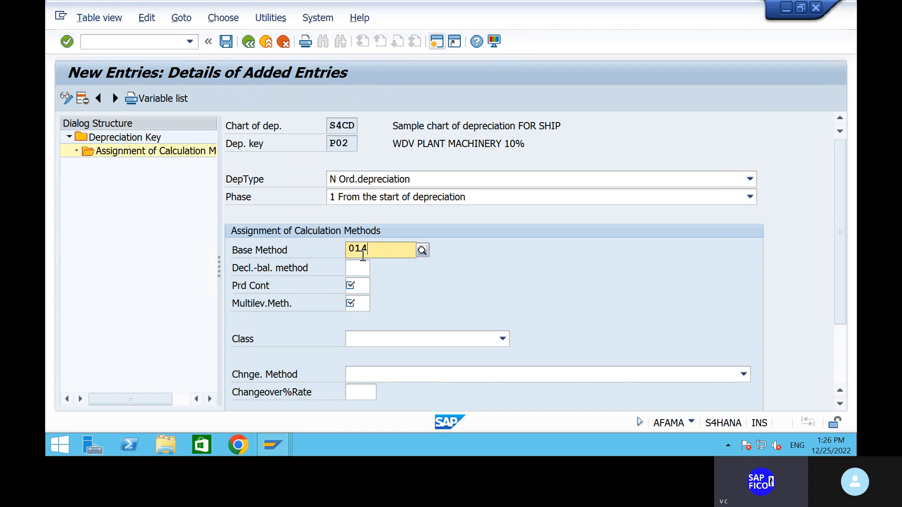
click(391, 281)
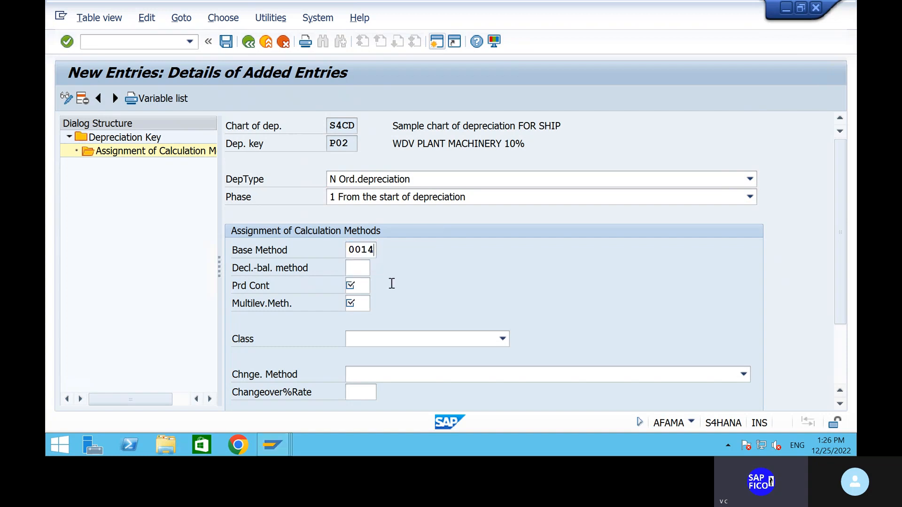
click(367, 285)
text(001)
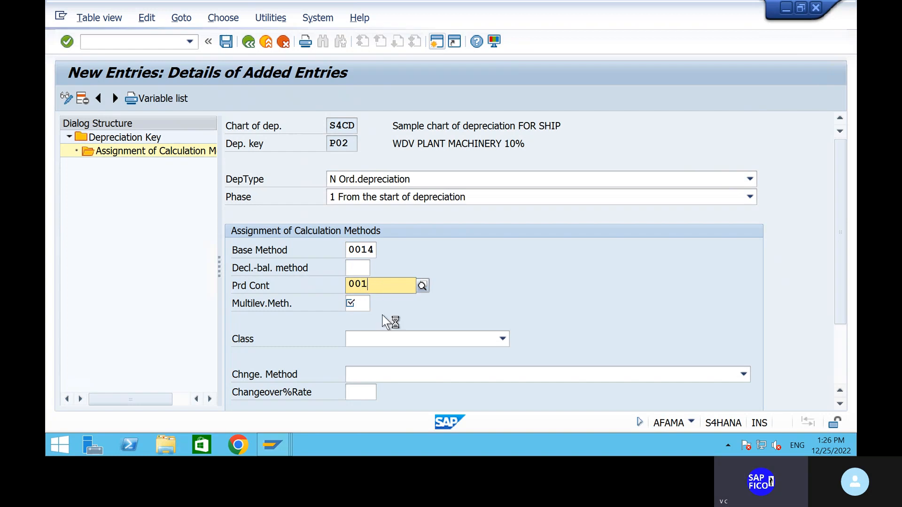
click(377, 317)
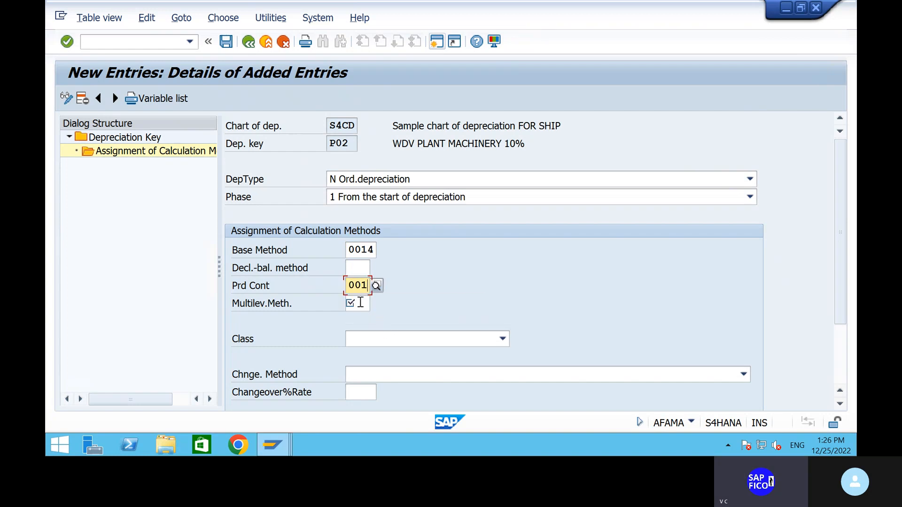
click(360, 303)
text(P02)
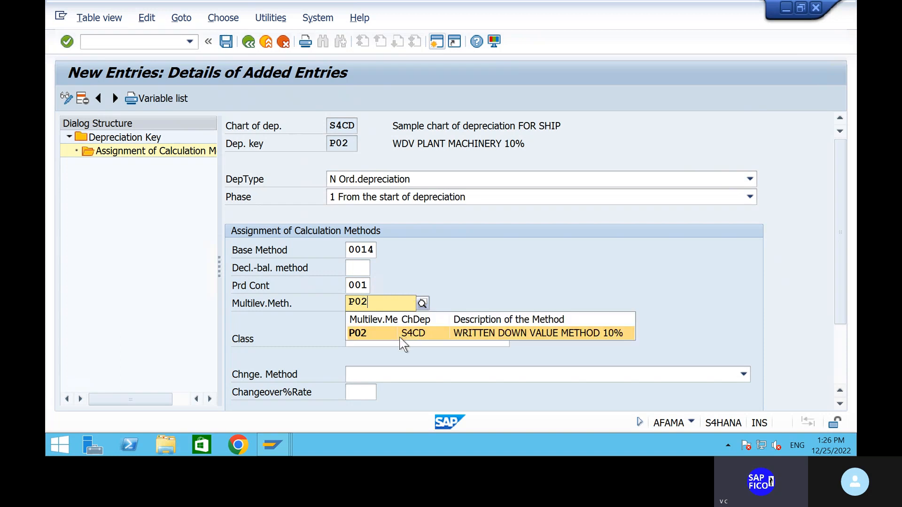
click(399, 337)
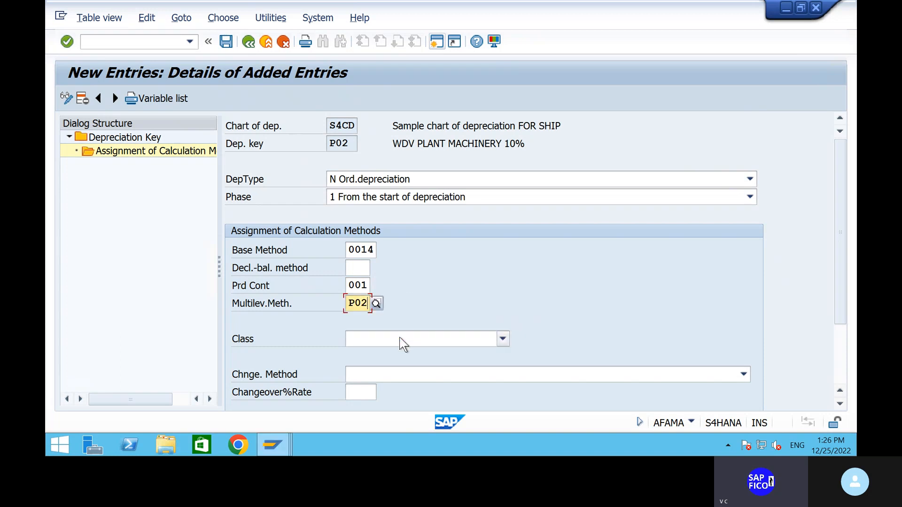
Set the class to 2 Declining-balance depreciation and save the P02 method assignment
click(399, 341)
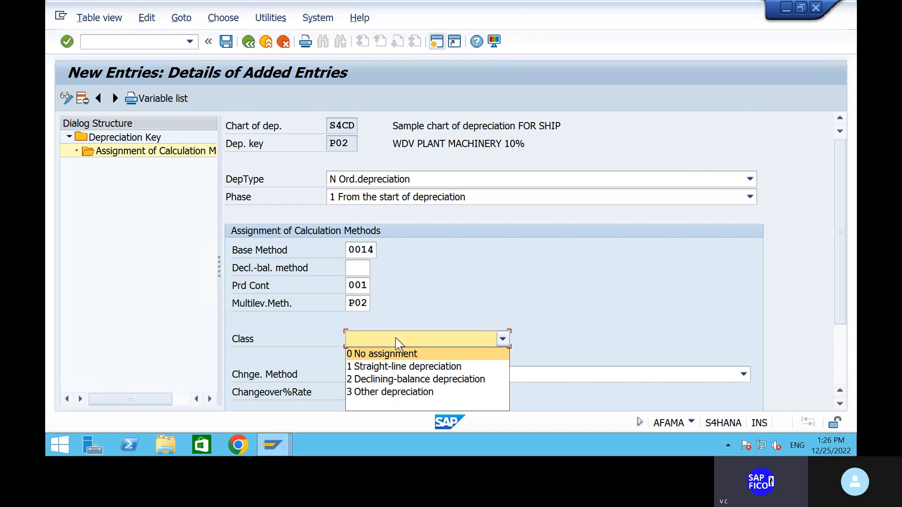
click(401, 379)
key(Return)
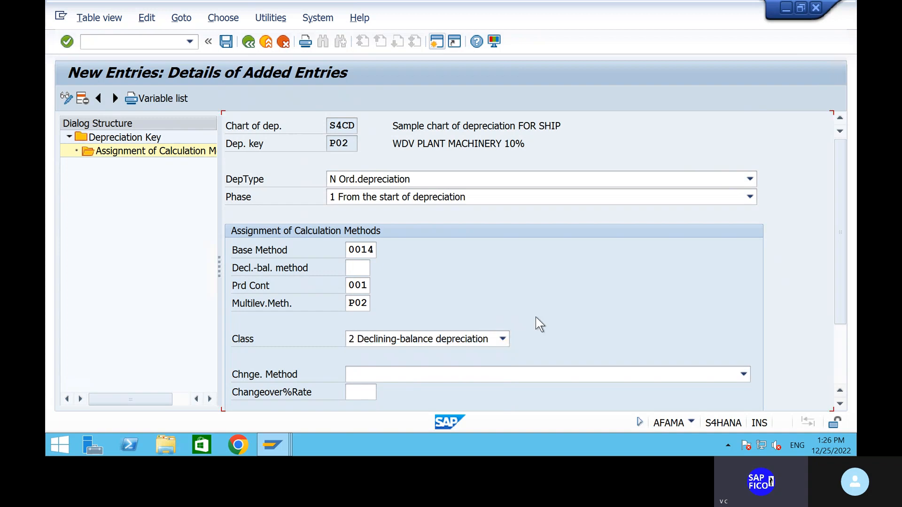
scroll(536, 316, down, 1)
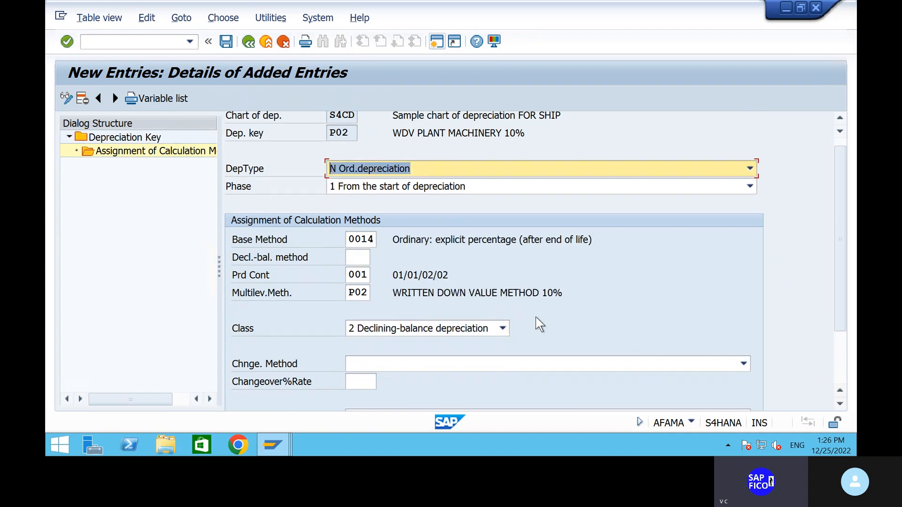
scroll(536, 317, down, 1)
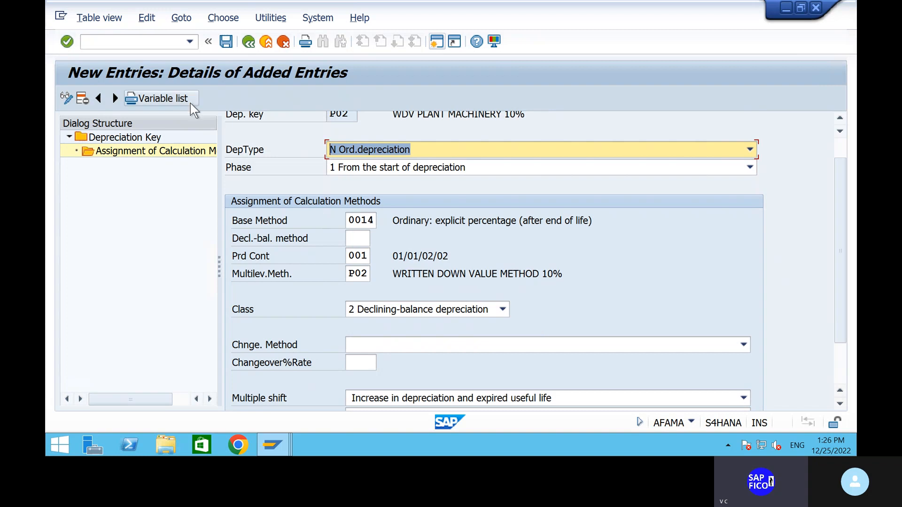
click(226, 42)
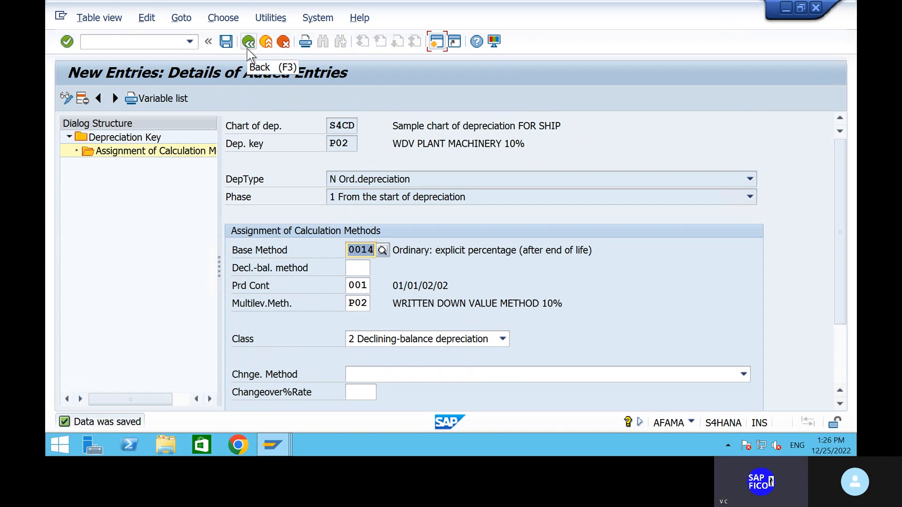
Return to the depreciation key overview, then activate key P02 and save it
click(248, 47)
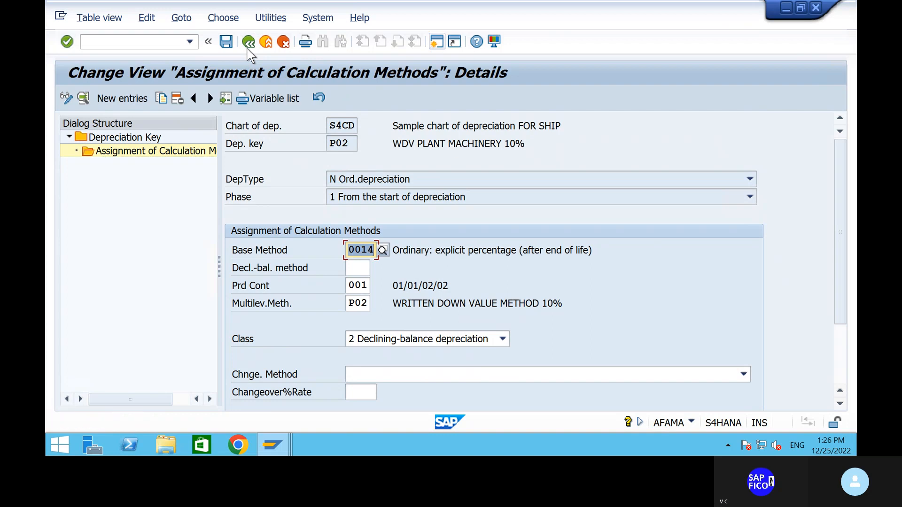
click(247, 44)
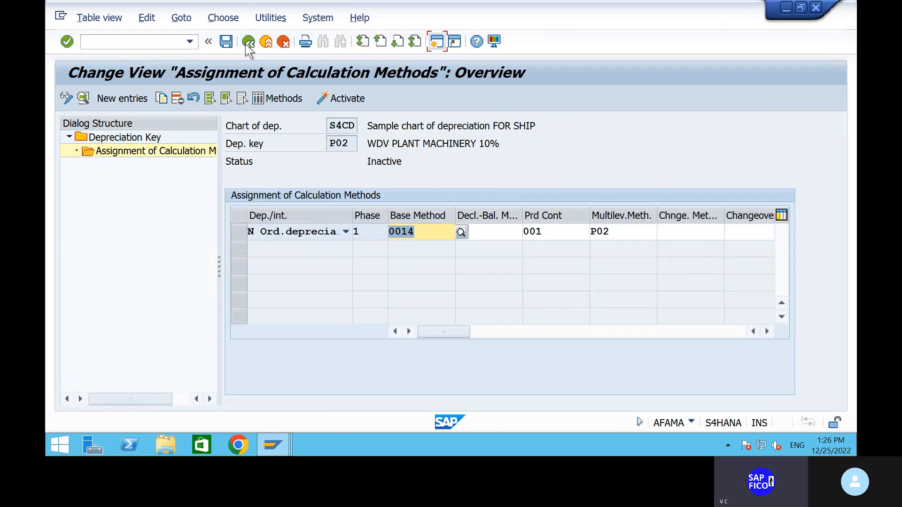
click(245, 45)
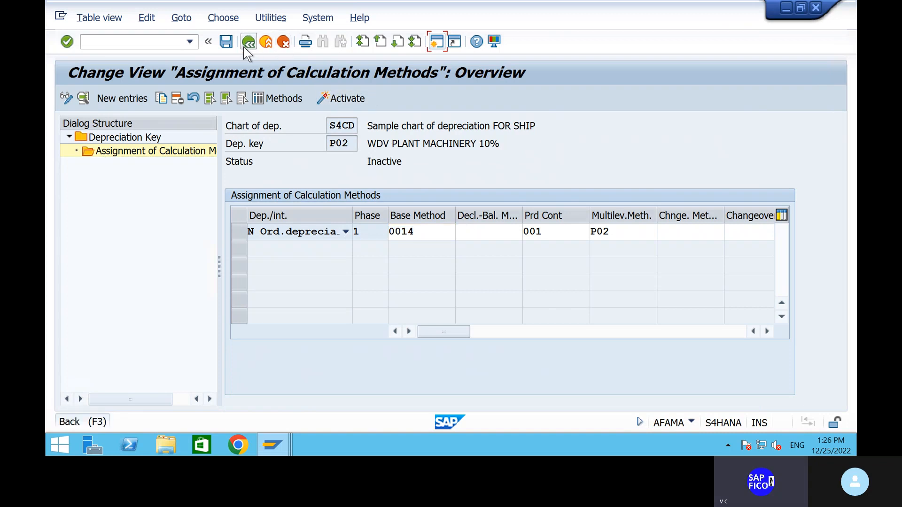
click(248, 43)
click(247, 43)
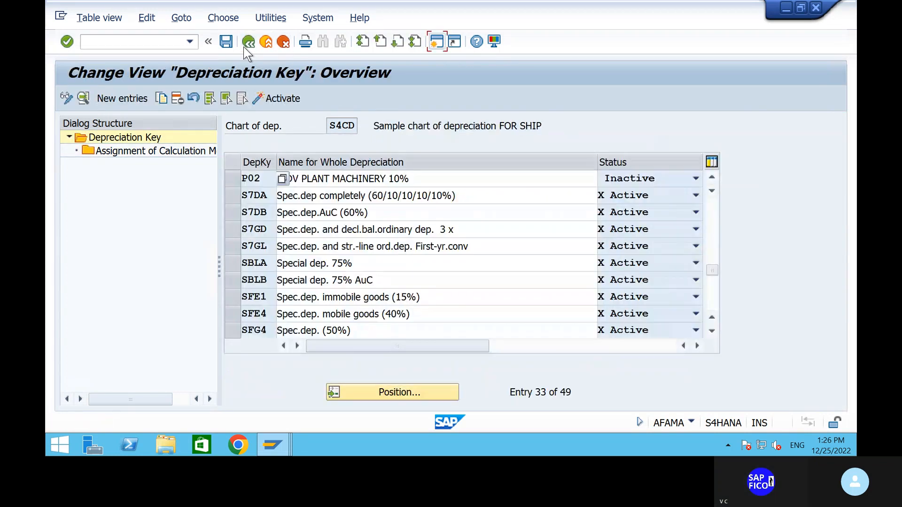
click(228, 179)
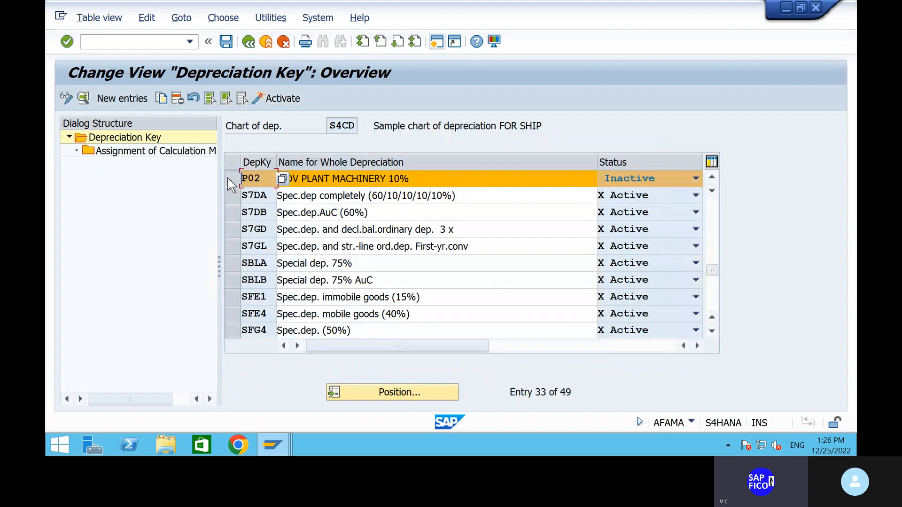
click(266, 100)
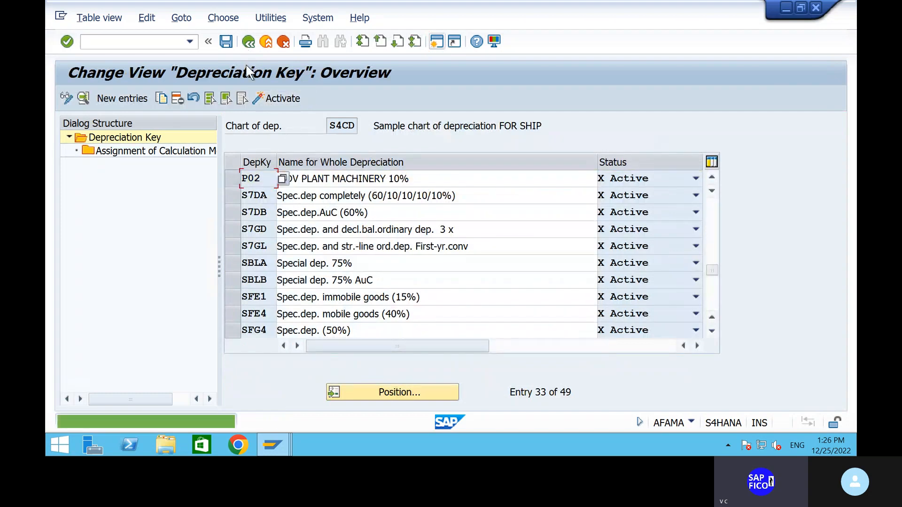
click(225, 42)
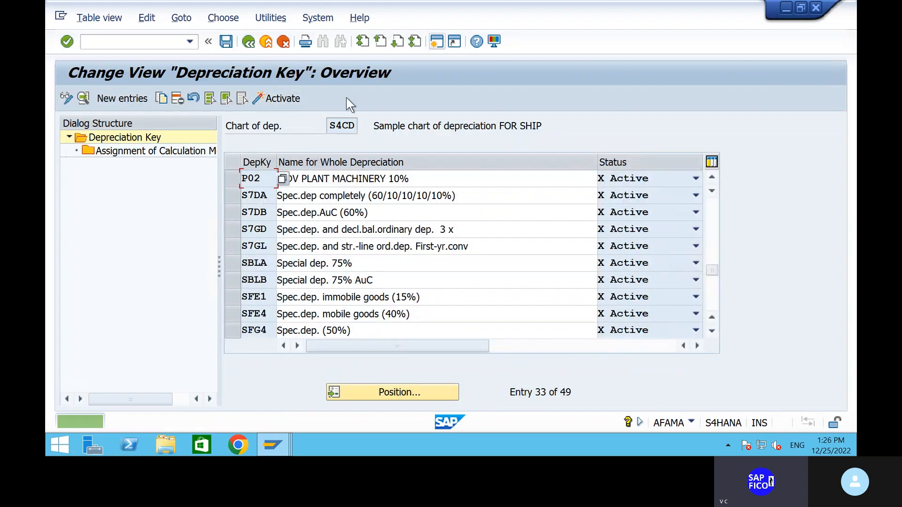
Switch to the Notepad configuration file and add "P01- SLM ,P02 - WDV" to item 16, Maintain Depreciation Key
mouse_move(531, 5)
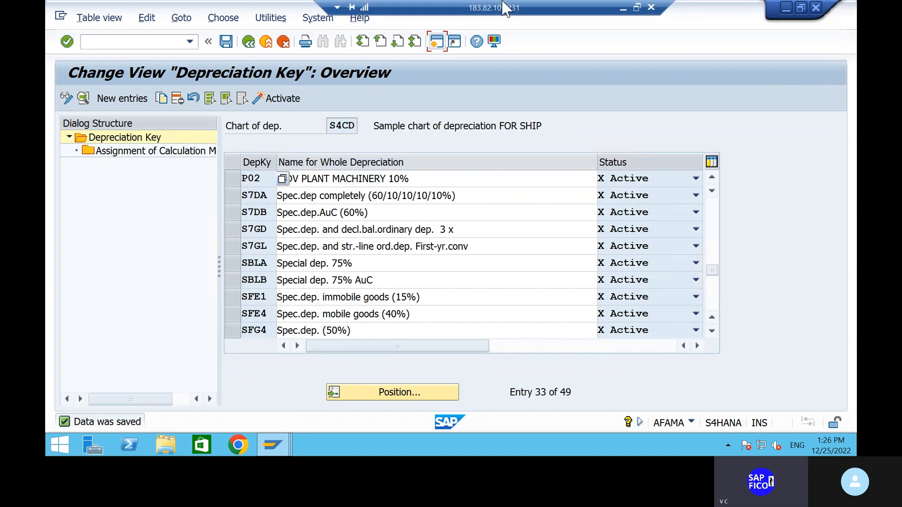
click(625, 7)
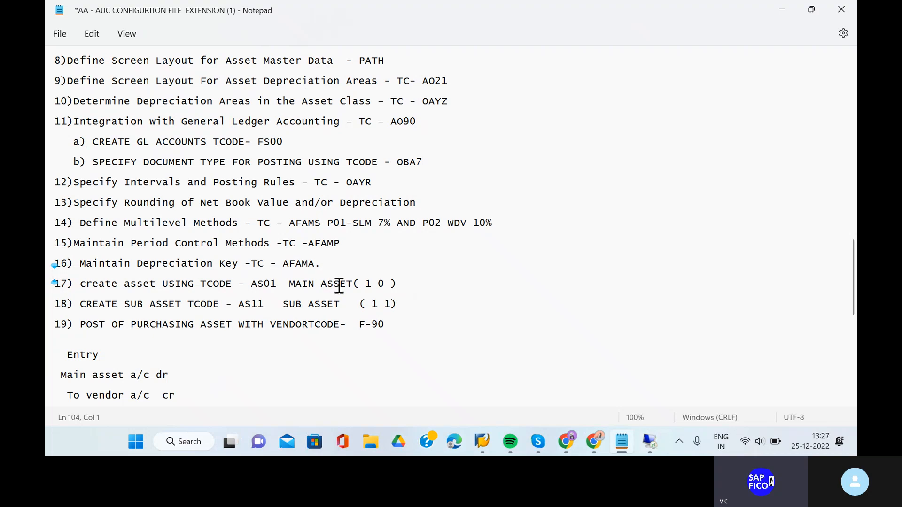
scroll(459, 332, down, 2)
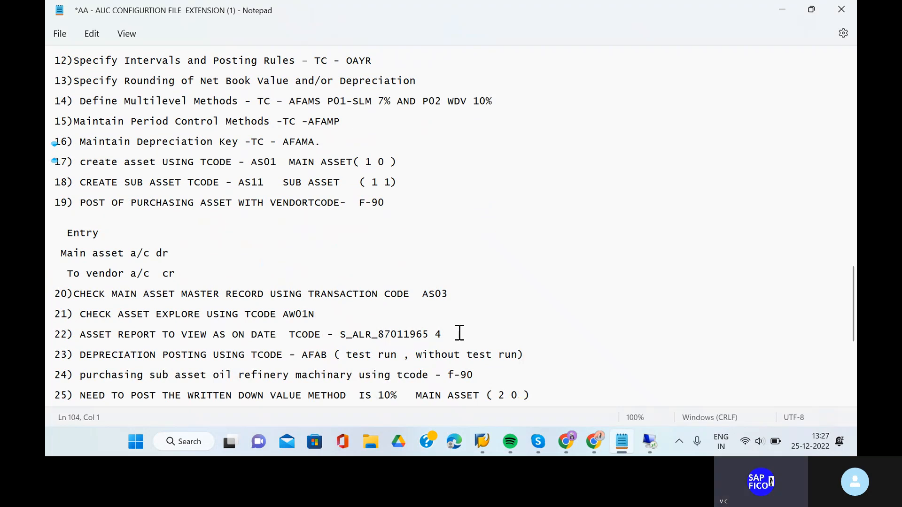
click(347, 146)
text(P0)
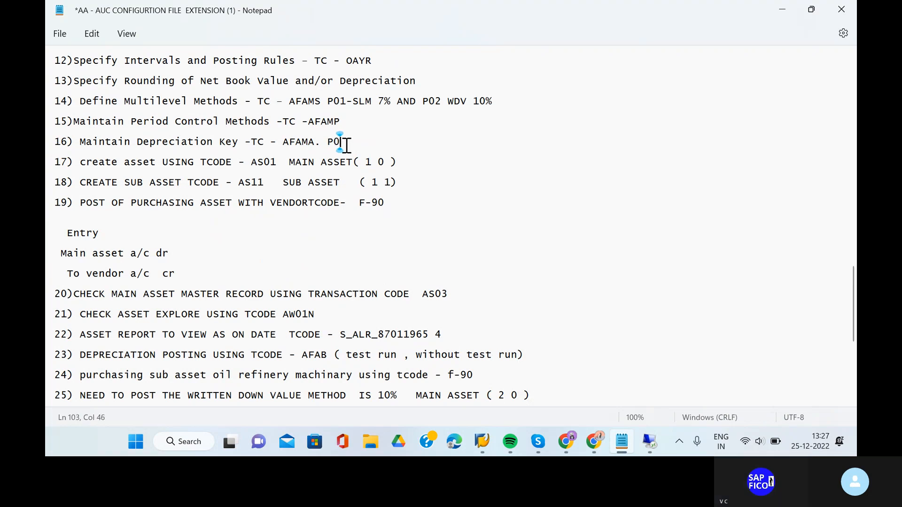
text(1  SLM )
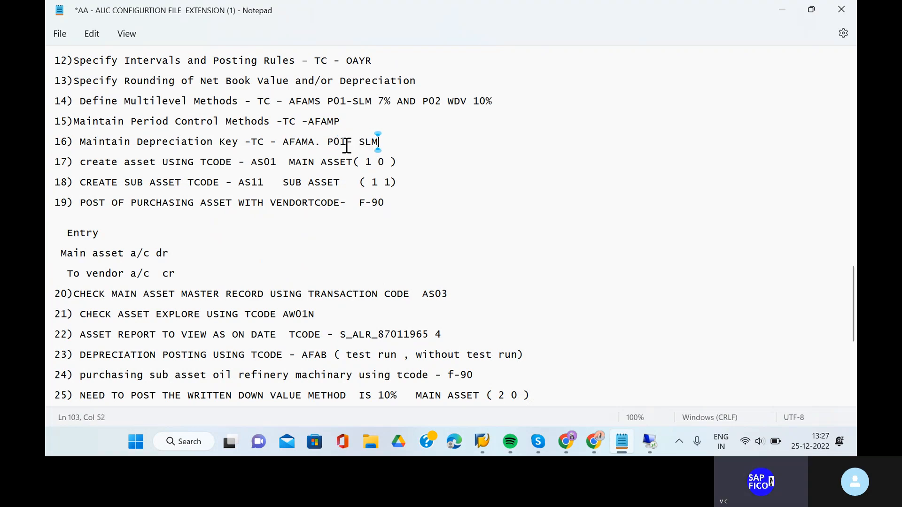
text(,P02 - WDV)
click(419, 166)
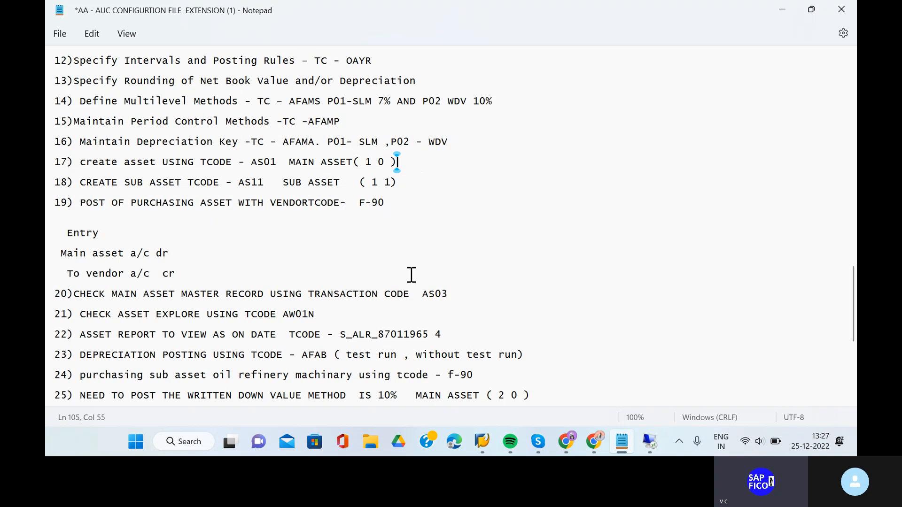
scroll(411, 274, down, 2)
scroll(411, 274, up, 1)
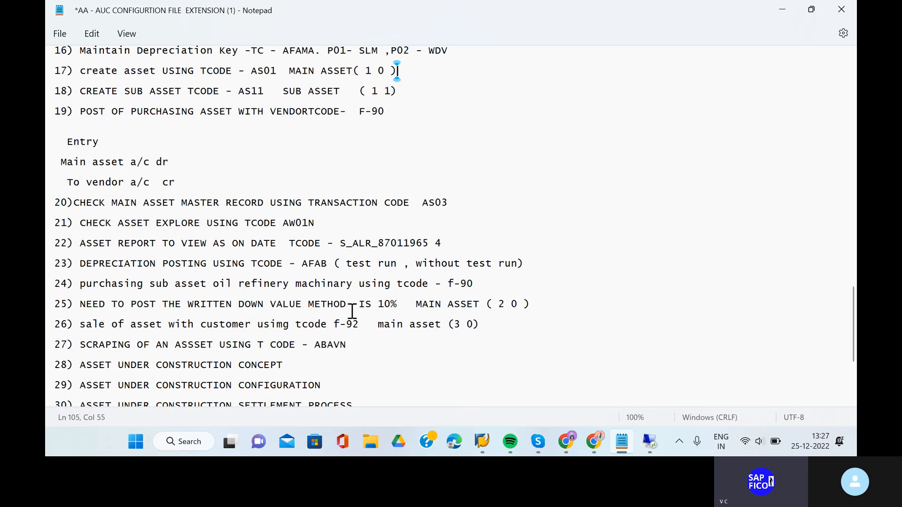
scroll(352, 311, down, 1)
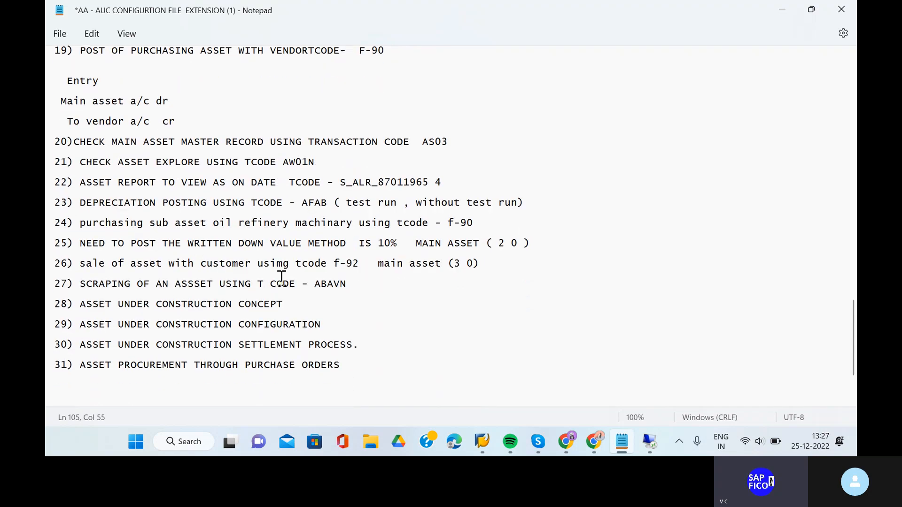